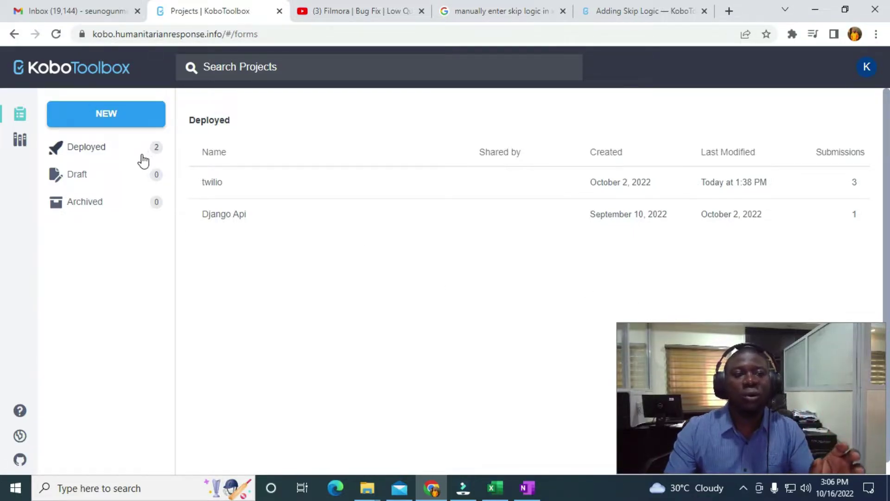
Start a new project built from scratch and name it "Skip Logic".
left_click(129, 113)
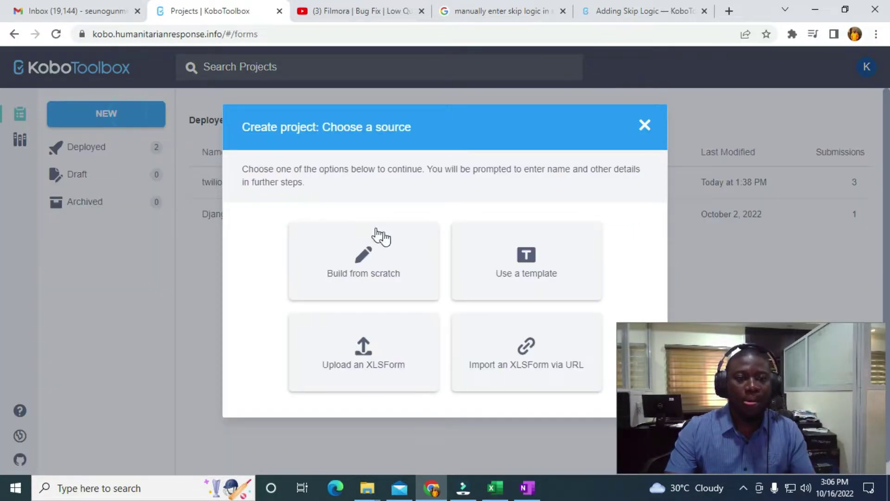
left_click(377, 263)
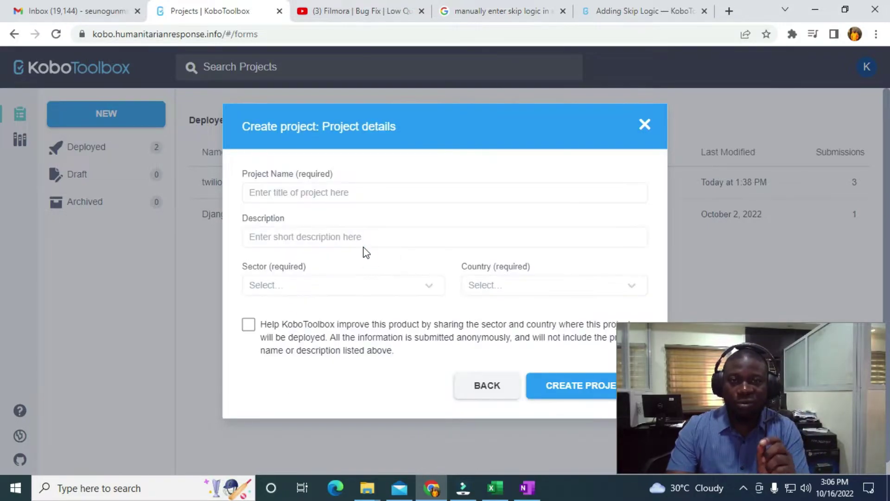
left_click(306, 192)
type("Sk")
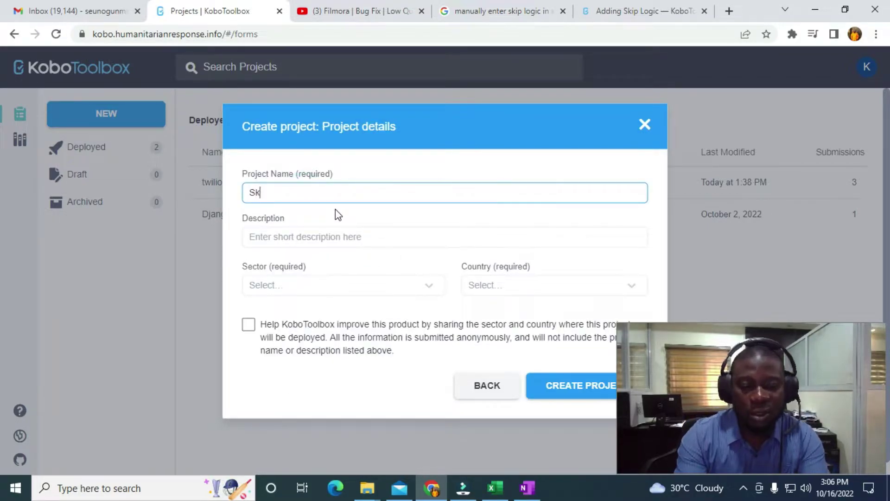
type("ip Logic")
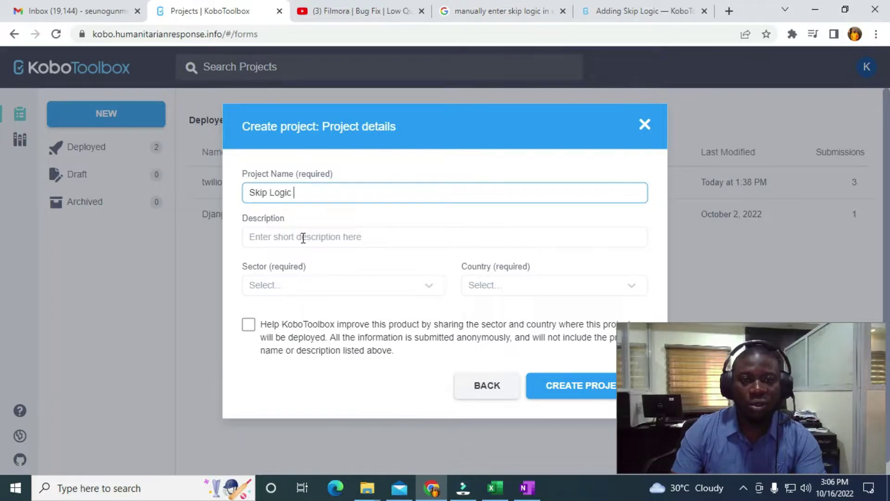
left_click(278, 285)
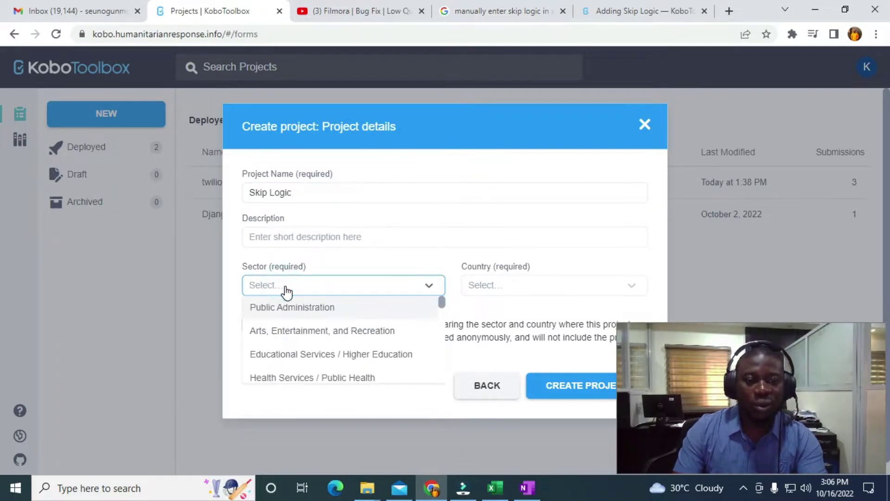
type("other")
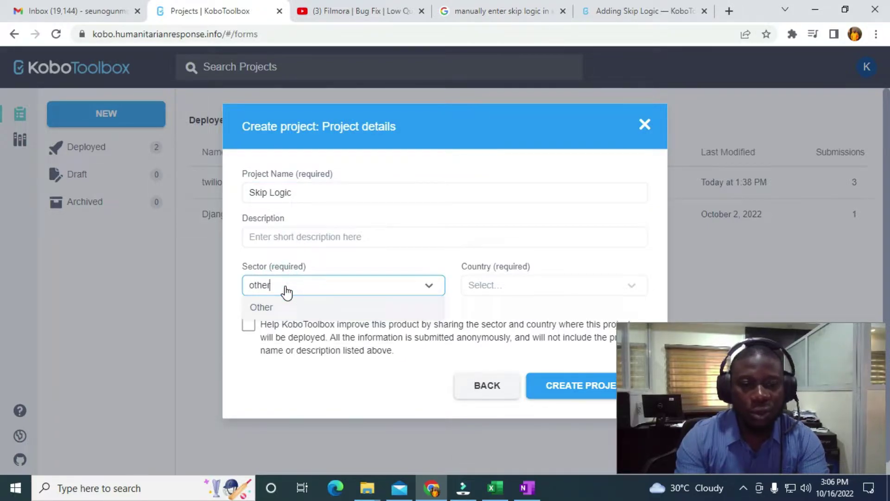
left_click(490, 291)
type("n")
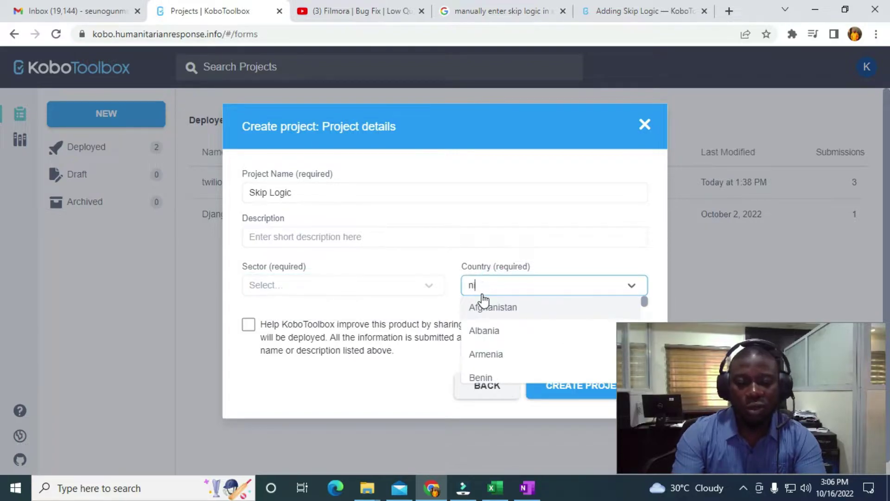
type("igeria")
left_click(499, 293)
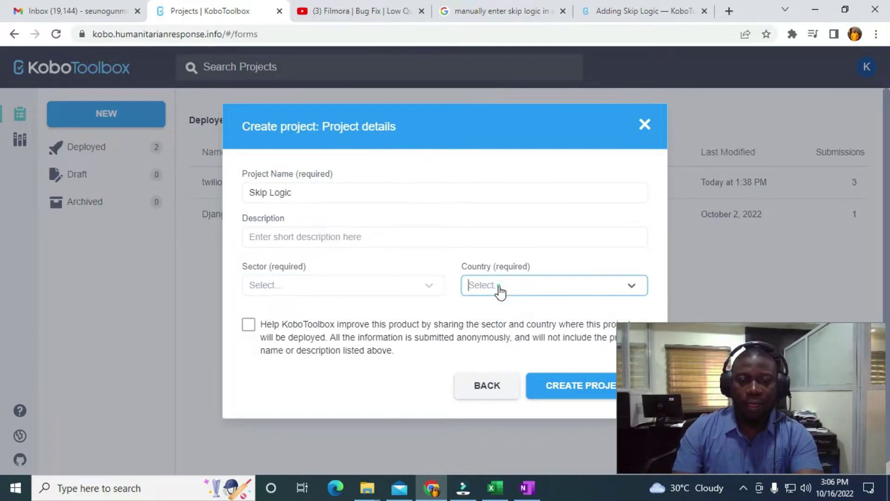
Set the project's sector to Other and its country to Nigeria, and create the project.
left_click(384, 294)
type("other")
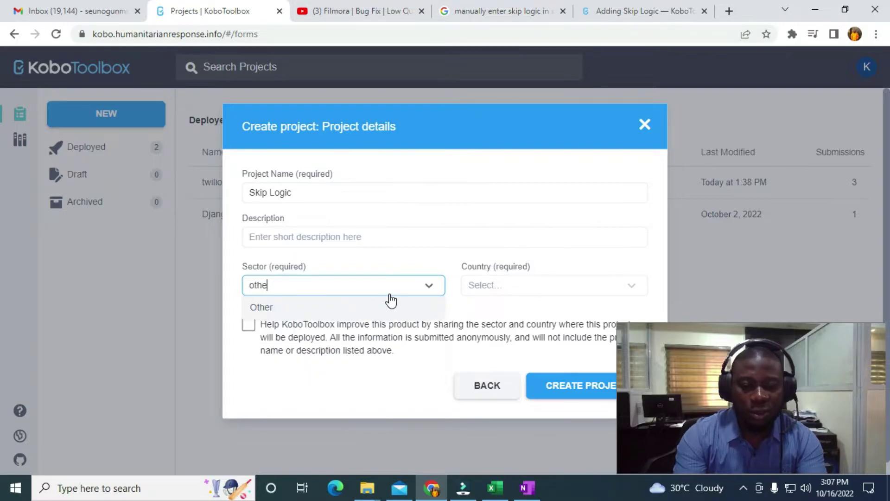
left_click(309, 303)
left_click(545, 298)
type("nigeria")
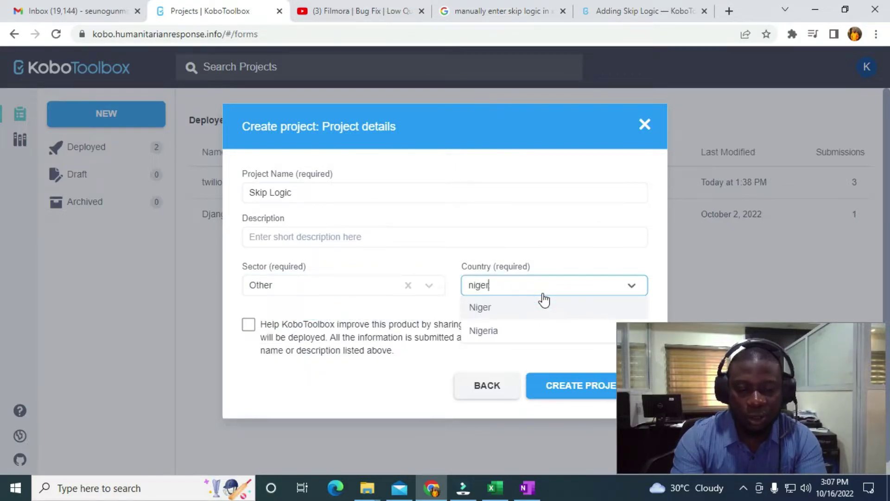
left_click(536, 308)
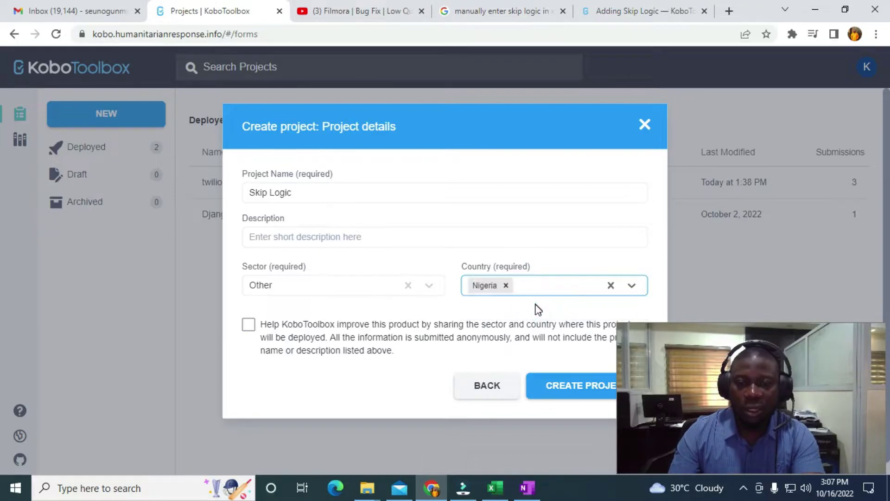
left_click(563, 386)
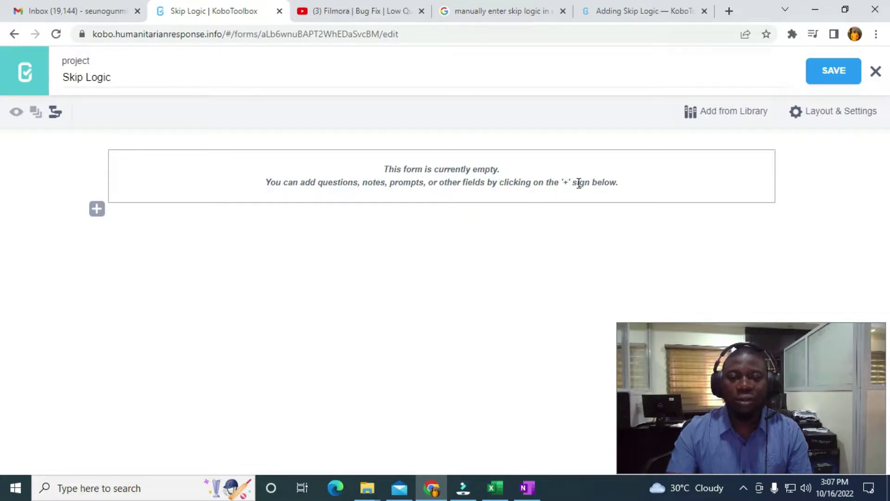
Add a Text question labelled "Name of Respondent" to the empty form.
left_click(98, 209)
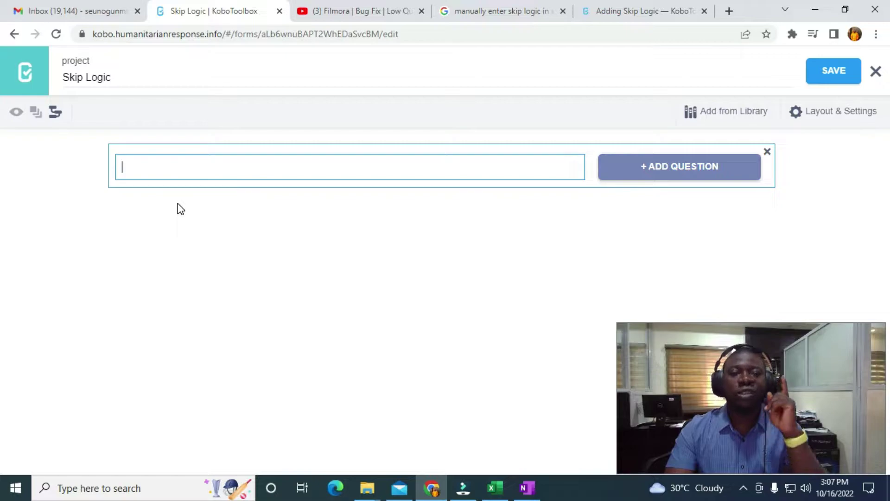
type("Nam")
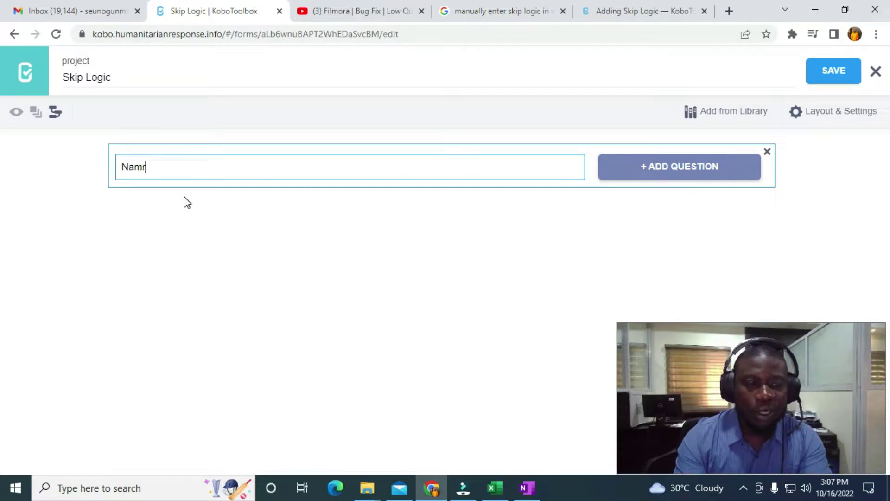
type("e")
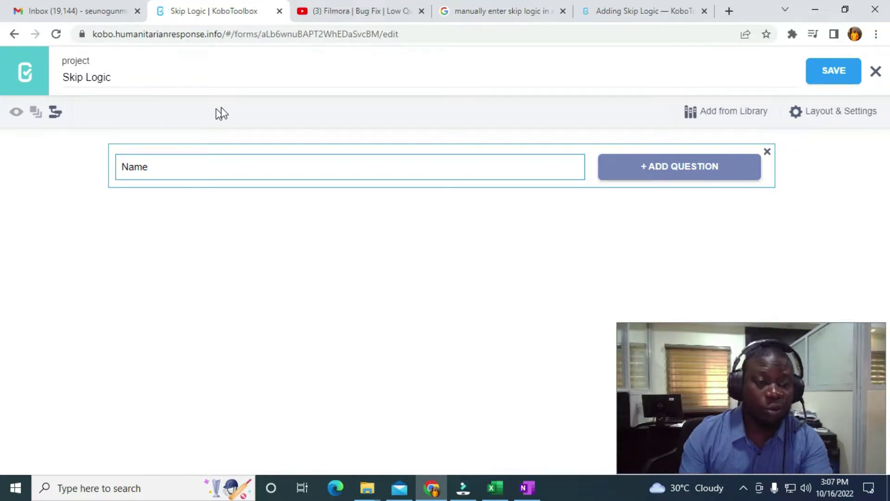
type(" of")
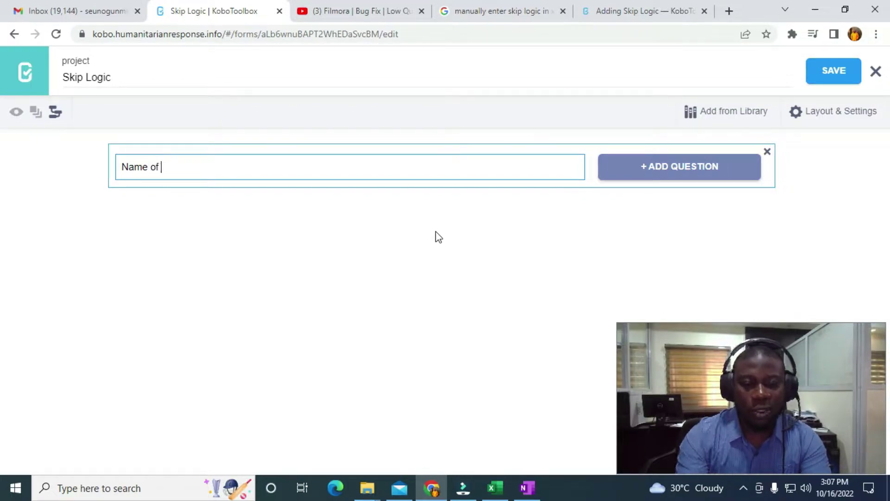
type(" Respondent")
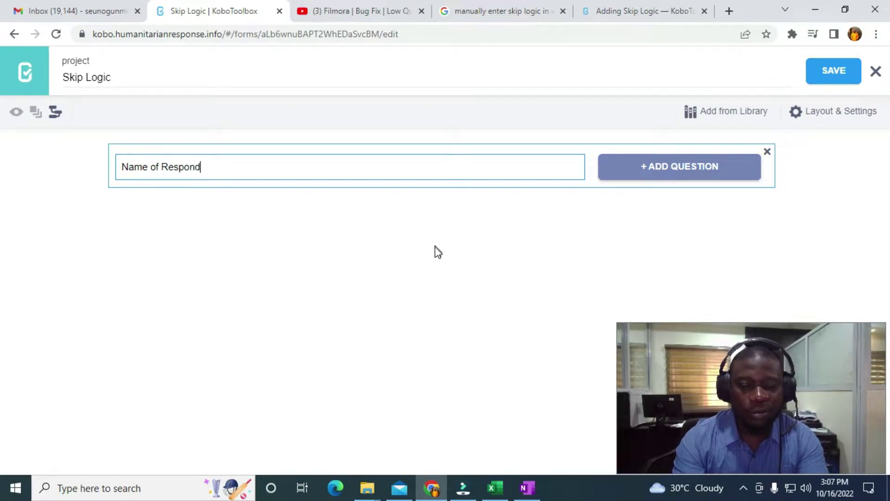
left_click(640, 171)
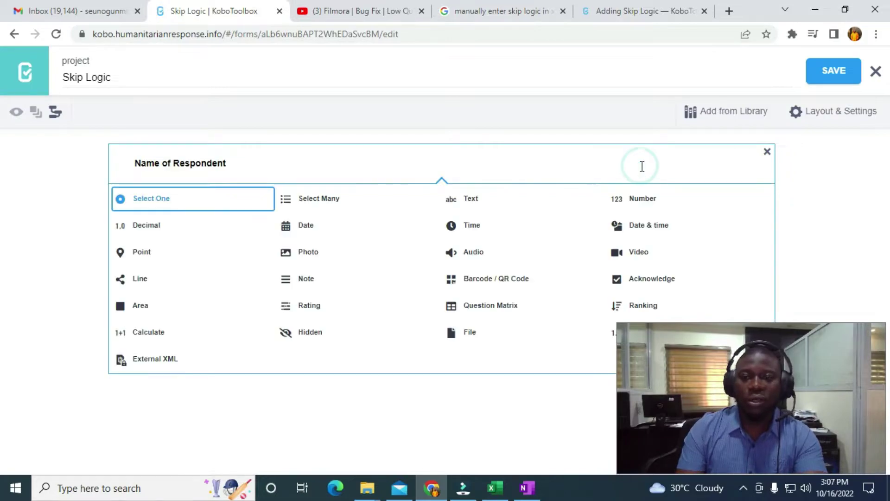
left_click(465, 204)
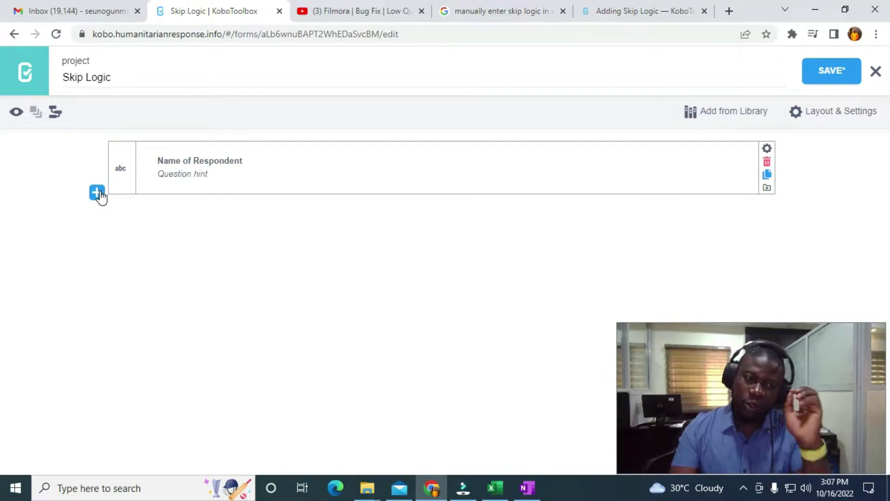
Add a Number question labelled "Age ?" below the Name of Respondent question.
left_click(97, 193)
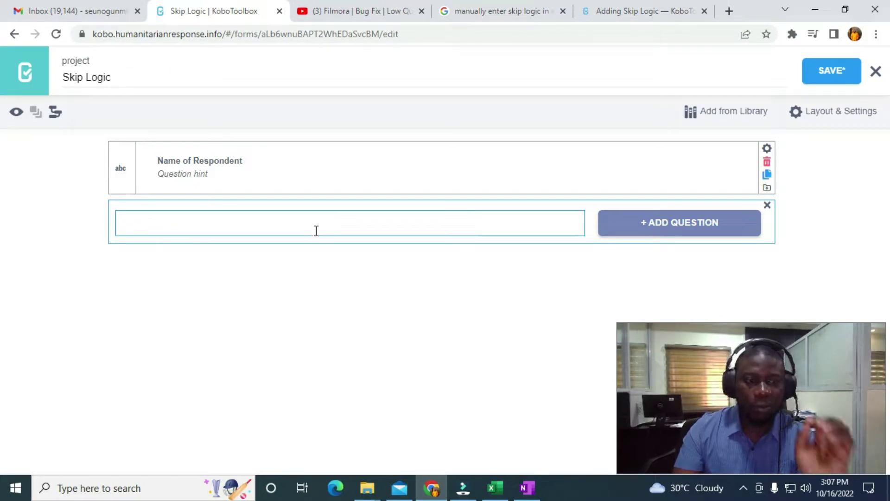
left_click(287, 224)
type("Age ")
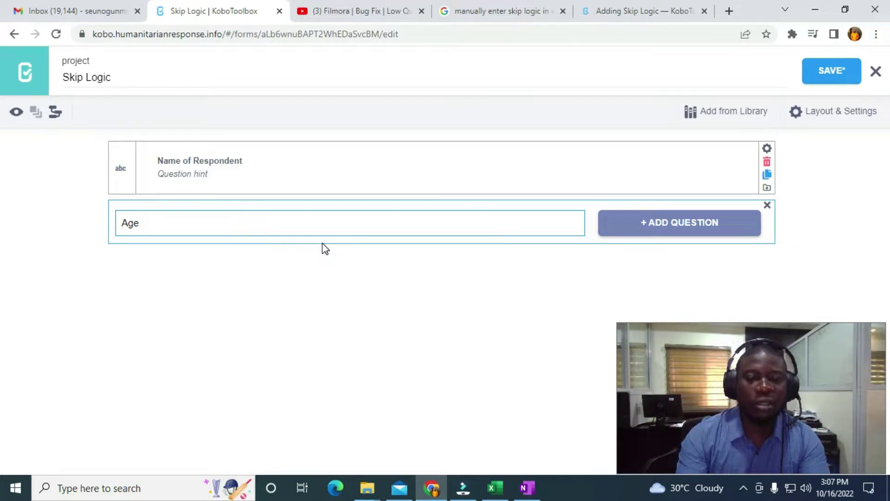
type("?")
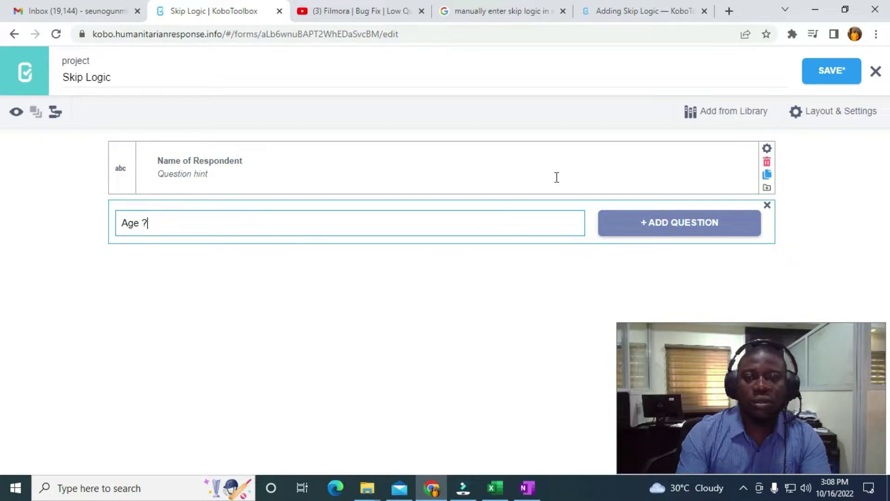
left_click(639, 220)
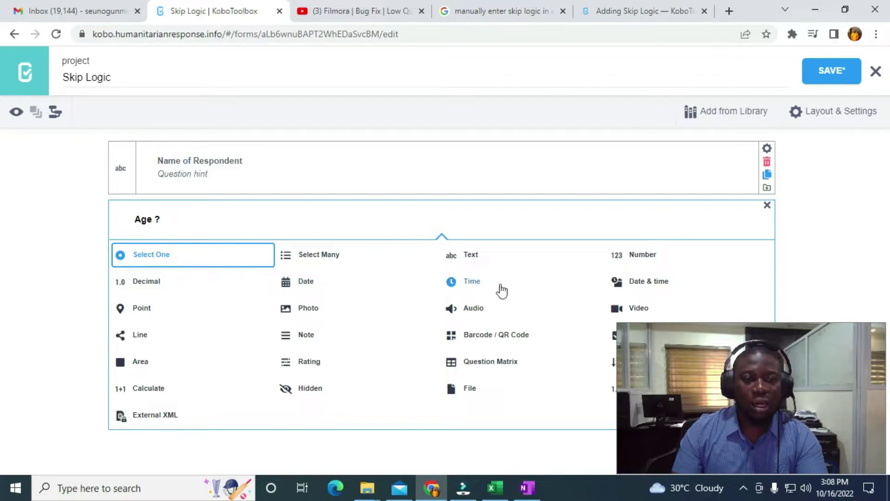
left_click(642, 253)
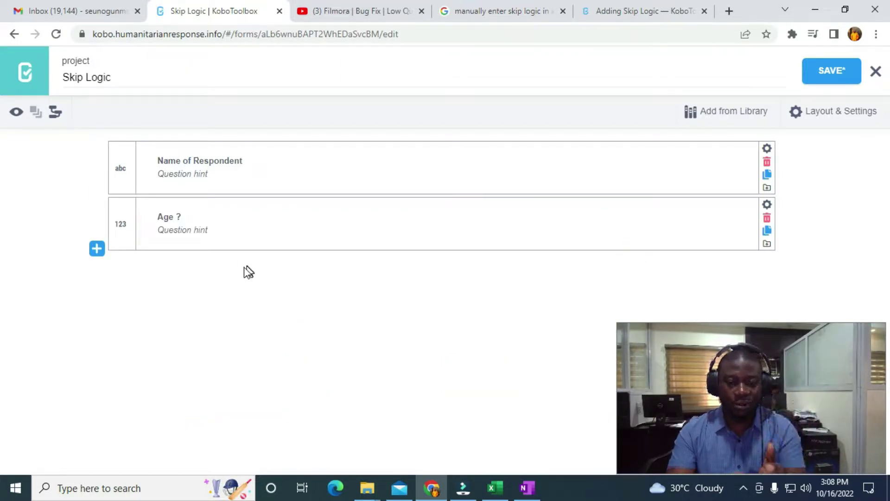
Add a Select One question labelled "Marital Status" below the Age question.
left_click(96, 249)
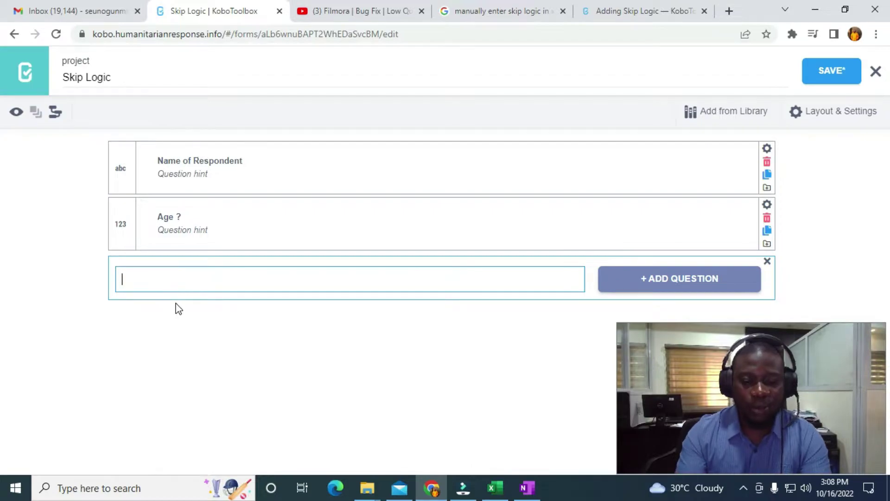
type("Marital Status")
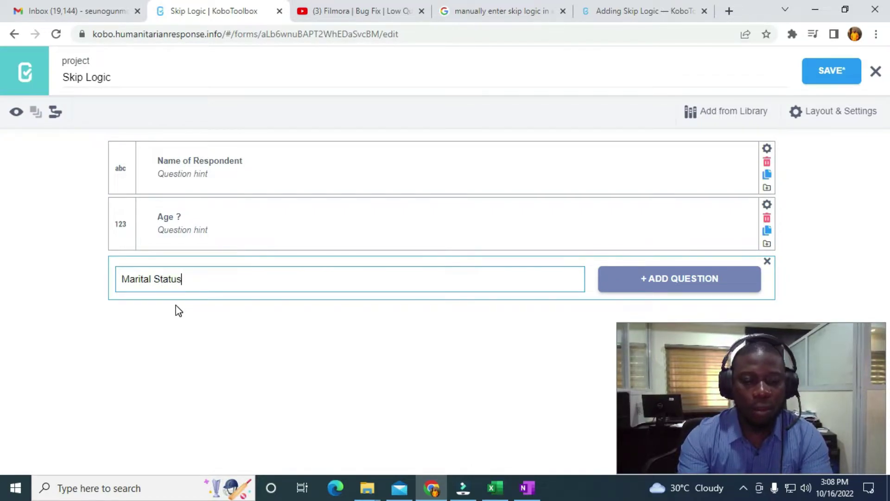
left_click(639, 279)
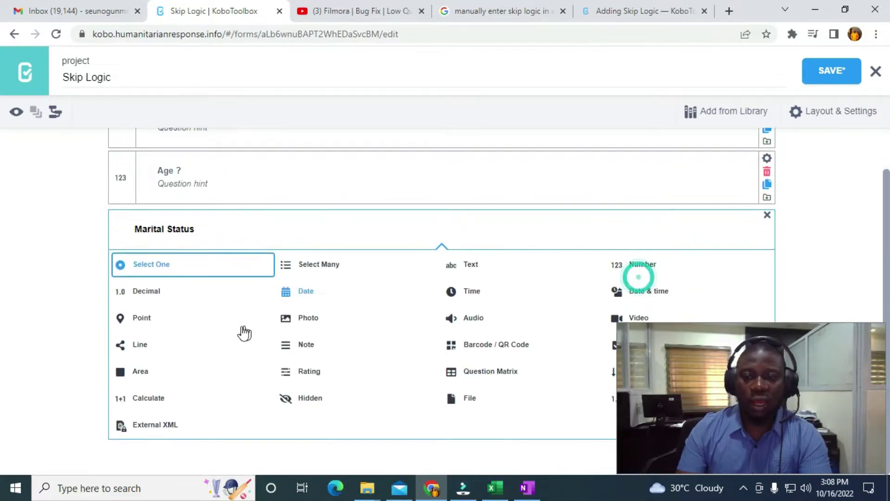
left_click(188, 272)
Enter "Single" and "Married" as the two response options of the Marital Status question.
type("Singkle")
key("BackSpace")
key("BackSpace")
key("BackSpace")
type("le")
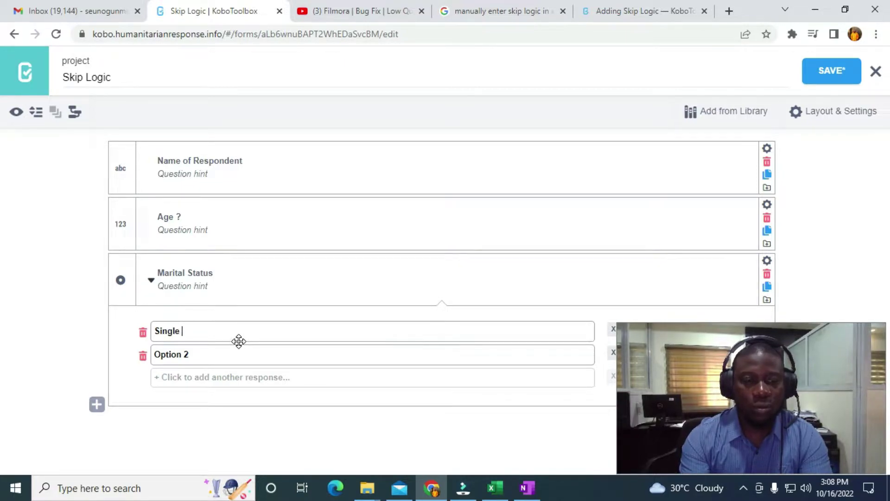
key("Tab")
type("Married")
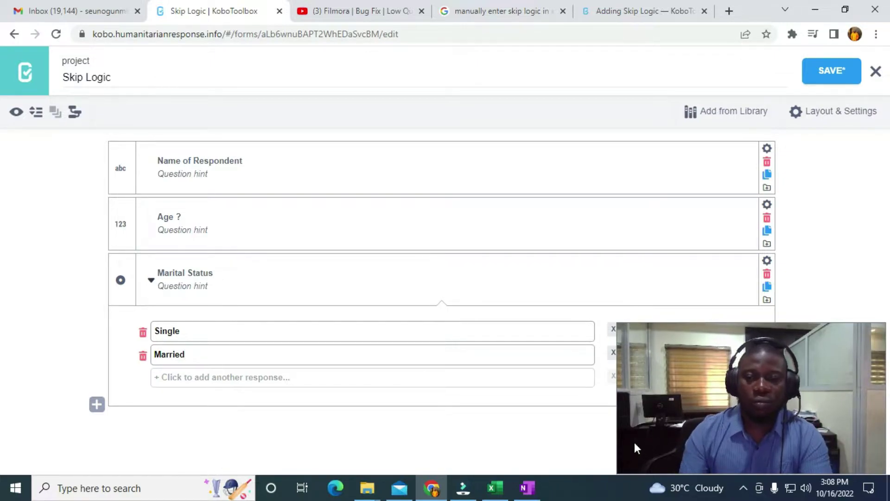
left_click_drag(716, 355, 539, 39)
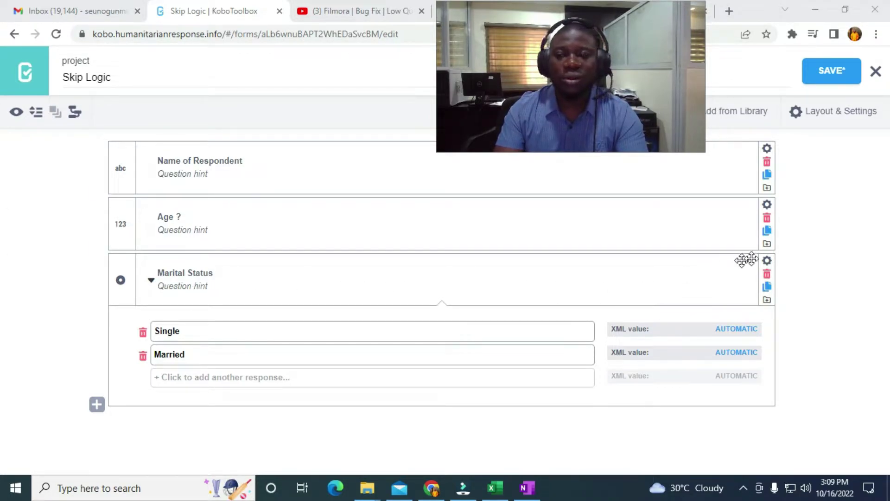
Add a skip logic condition to the Marital Status question that is based on the "Age ?" question.
left_click(768, 262)
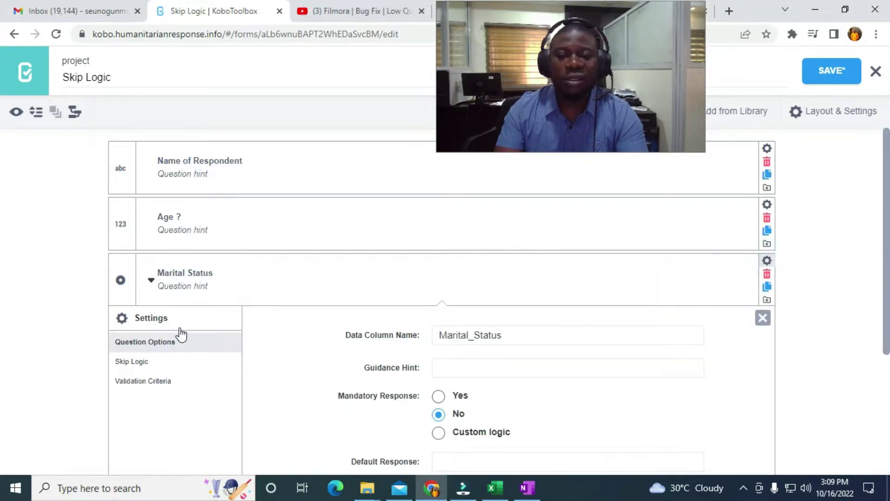
scroll(184, 333, "down", 1)
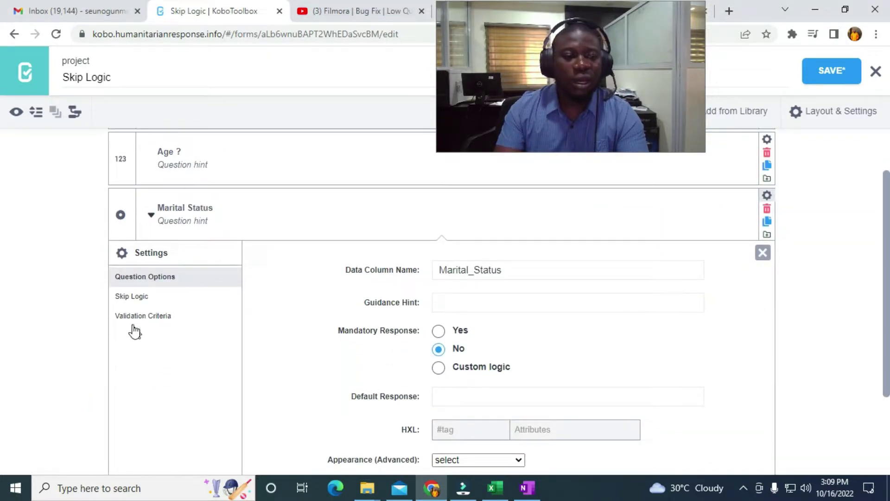
left_click(128, 302)
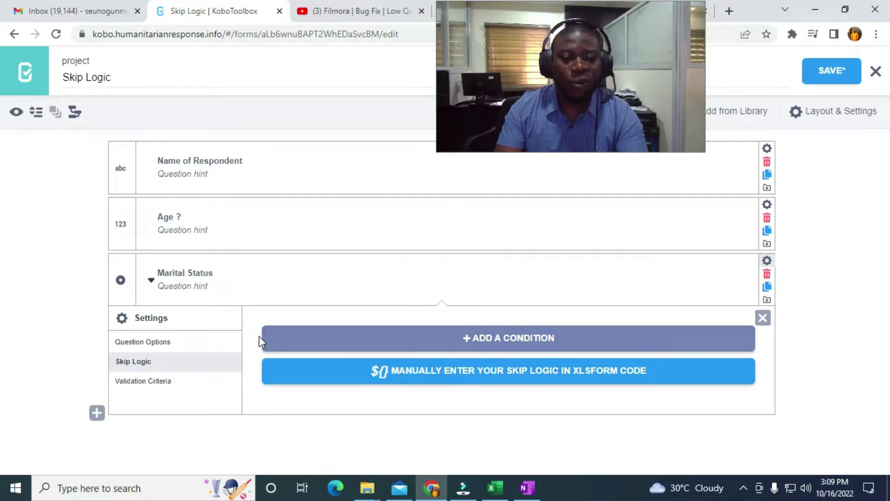
left_click(506, 339)
scroll(384, 366, "down", 1)
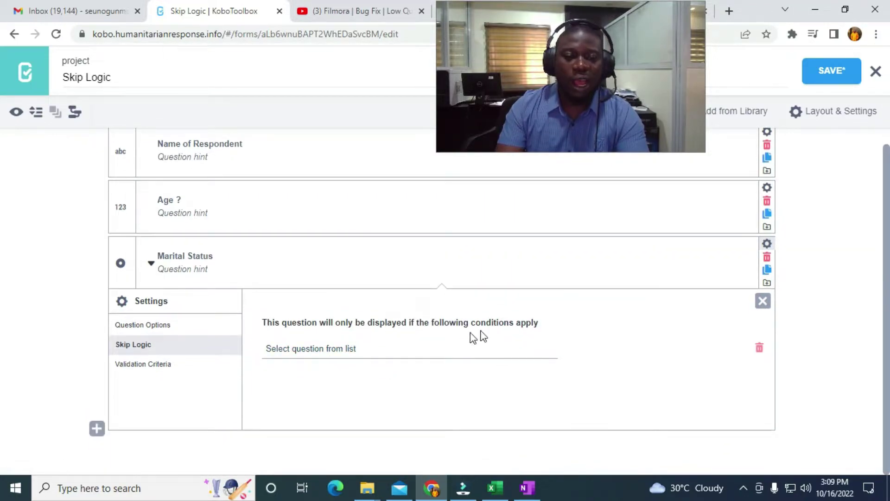
left_click(334, 357)
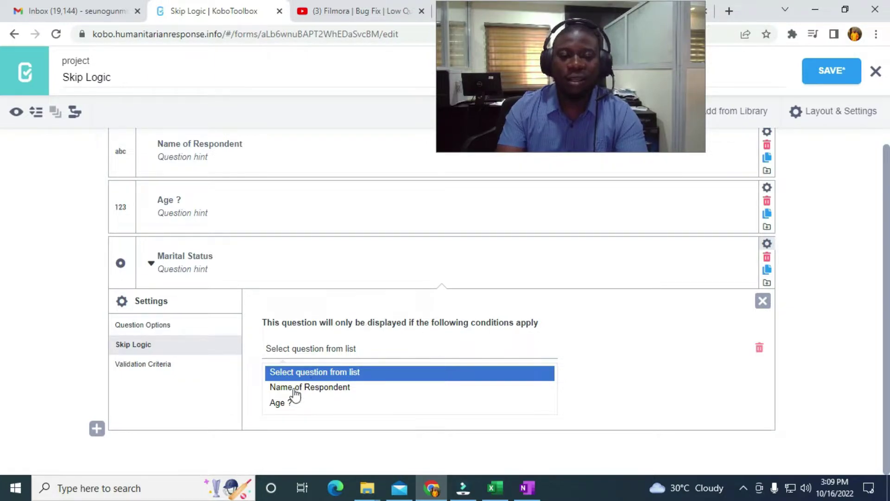
left_click(287, 403)
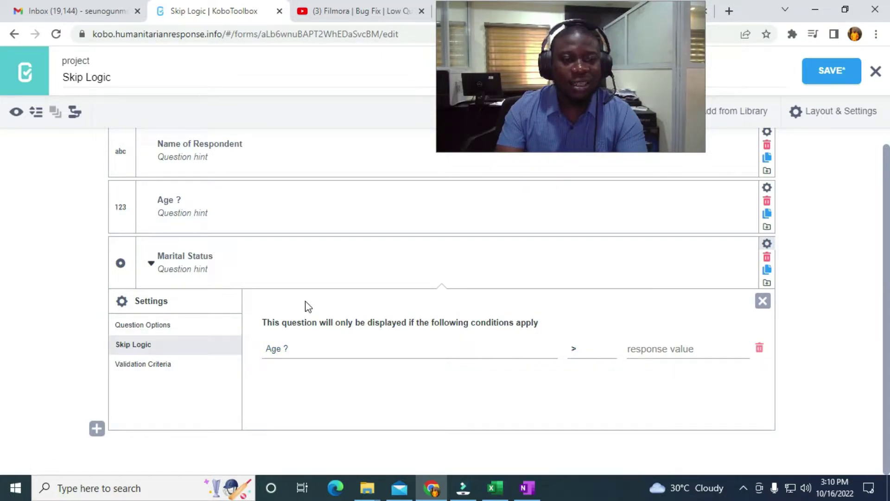
Set the Marital Status condition to Age greater than or equal to (>=) 18.
left_click(577, 357)
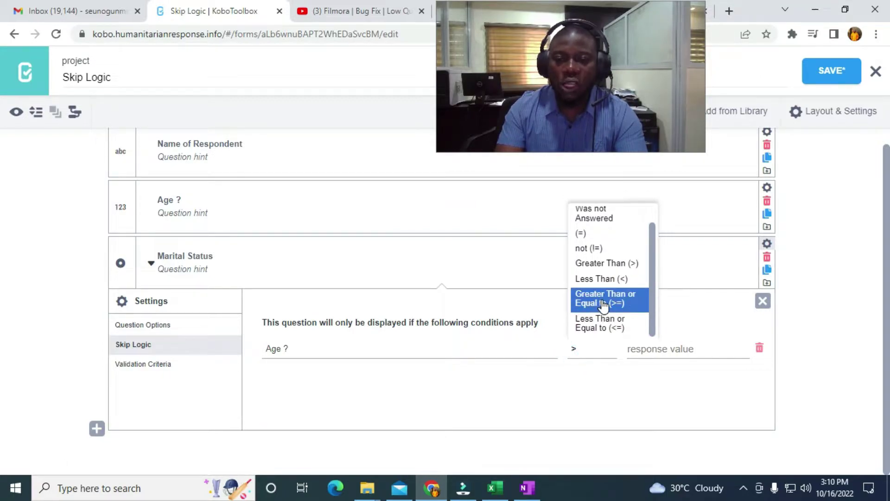
left_click(603, 303)
left_click(679, 349)
type("18")
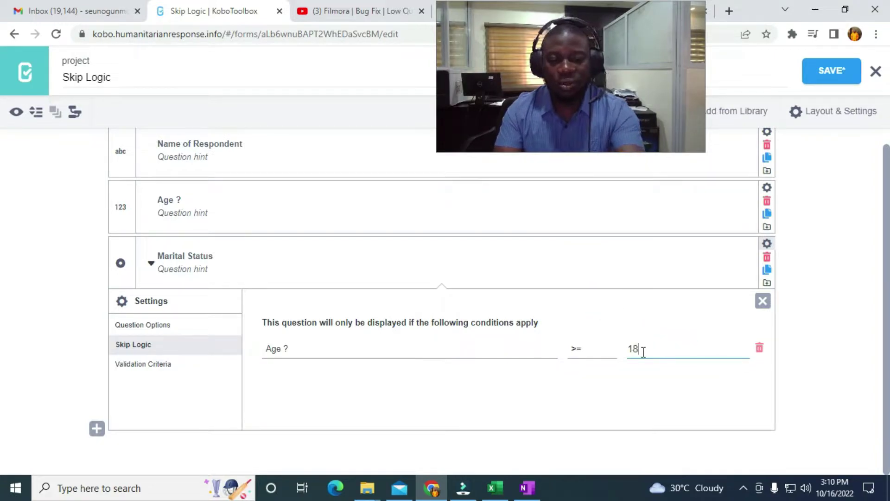
key("BackSpace")
key("BackSpace")
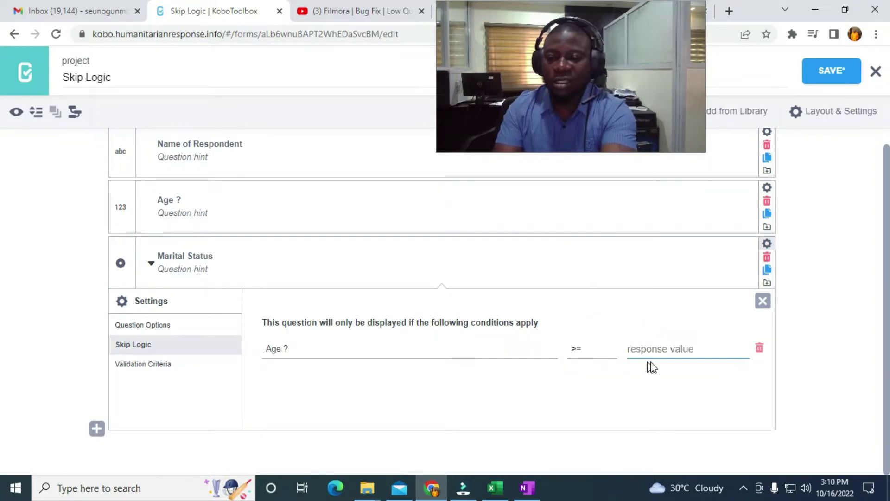
type("18")
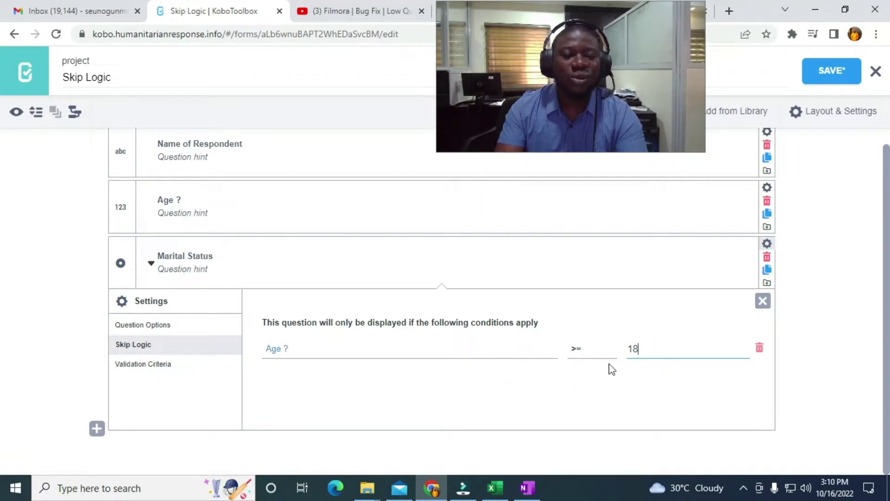
Save the form and open its preview at the question fields.
left_click(823, 73)
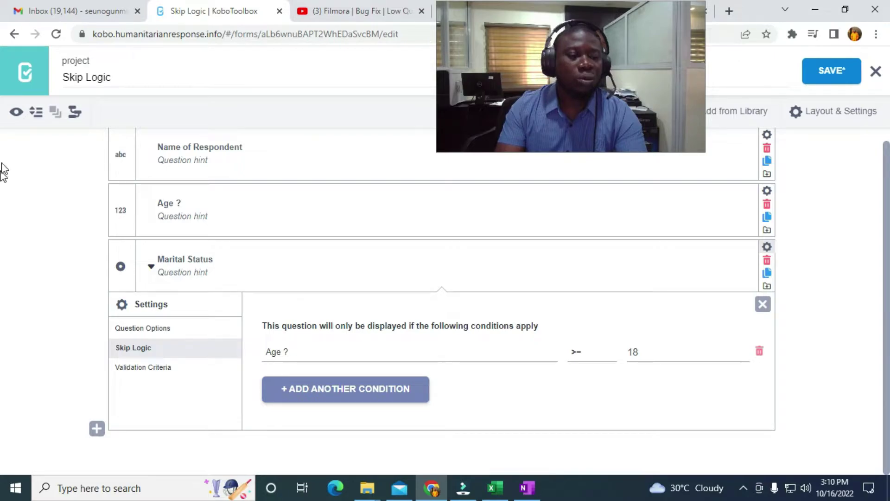
left_click(17, 112)
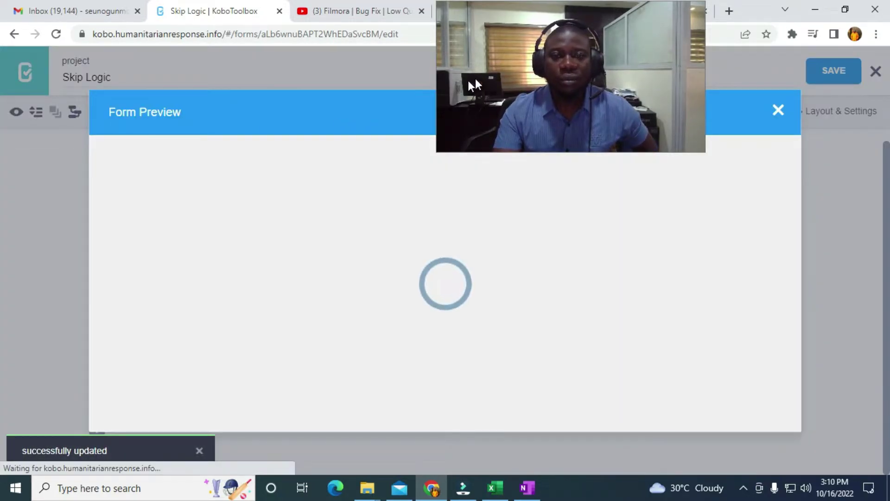
scroll(334, 294, "down", 3)
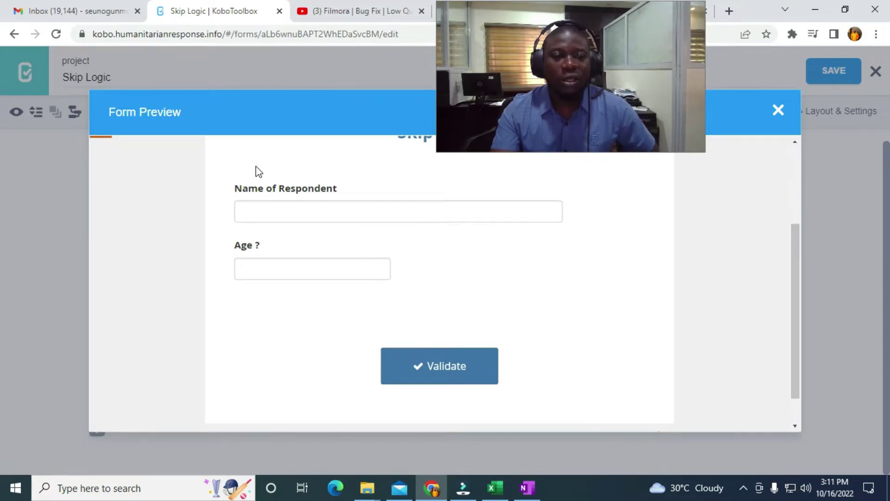
Fill in the respondent's name and an age of 12 in the form preview to test the skip logic.
left_click(285, 212)
left_click(348, 244)
left_click(248, 270)
type("12")
left_click(605, 286)
Test the skip logic in the preview with the ages 13, 14, 15 and 16 in turn.
left_click_drag(255, 271, 227, 278)
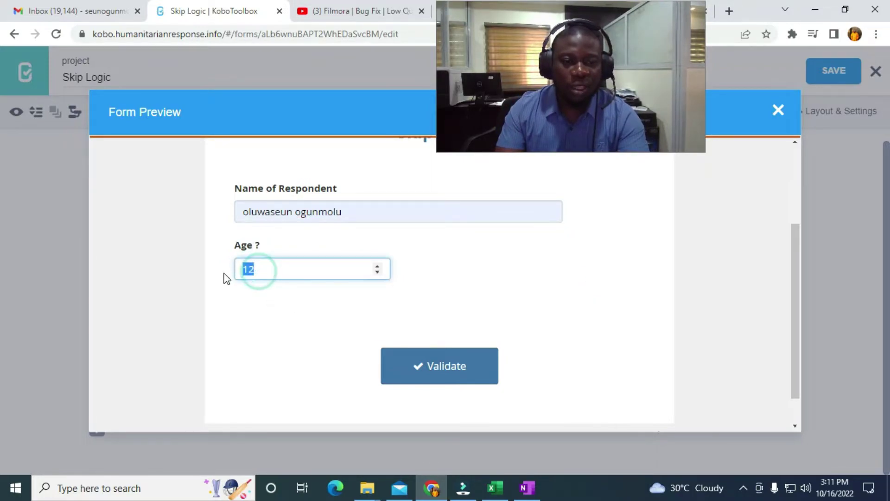
type("13")
left_click(530, 285)
left_click_drag(284, 269, 196, 264)
type("14")
left_click(532, 285)
left_click_drag(287, 272, 208, 269)
type("15")
left_click(477, 277)
left_click_drag(314, 272, 222, 272)
type("16")
left_click(498, 287)
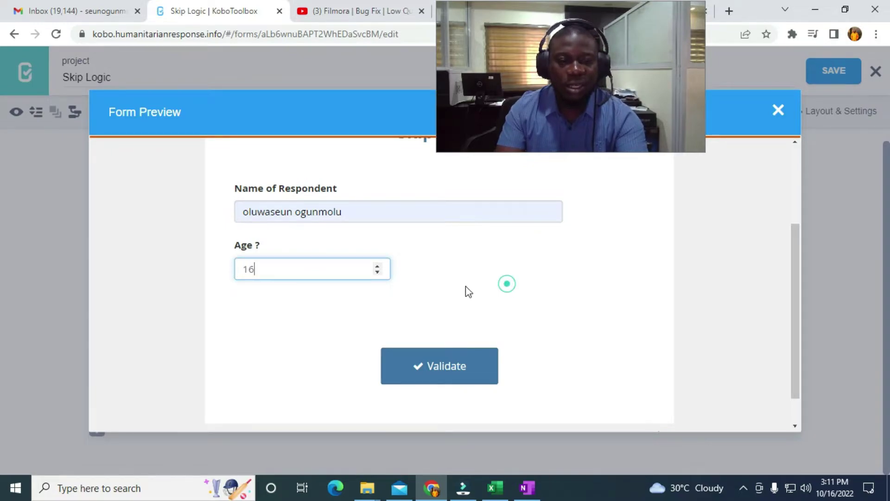
Test the skip logic around the age limit by entering 17 and 18 as the age in the preview.
left_click_drag(299, 270, 215, 259)
type("1")
left_click(557, 292)
left_click_drag(294, 271, 201, 258)
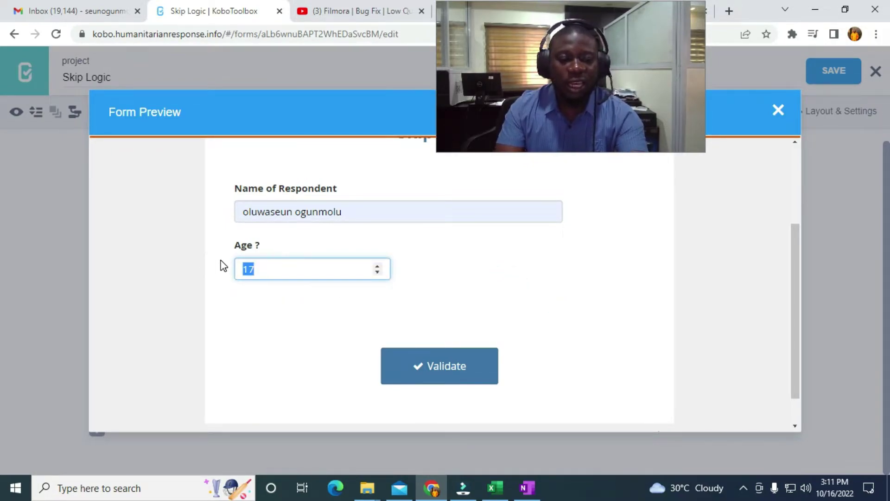
type("1")
left_click(493, 286)
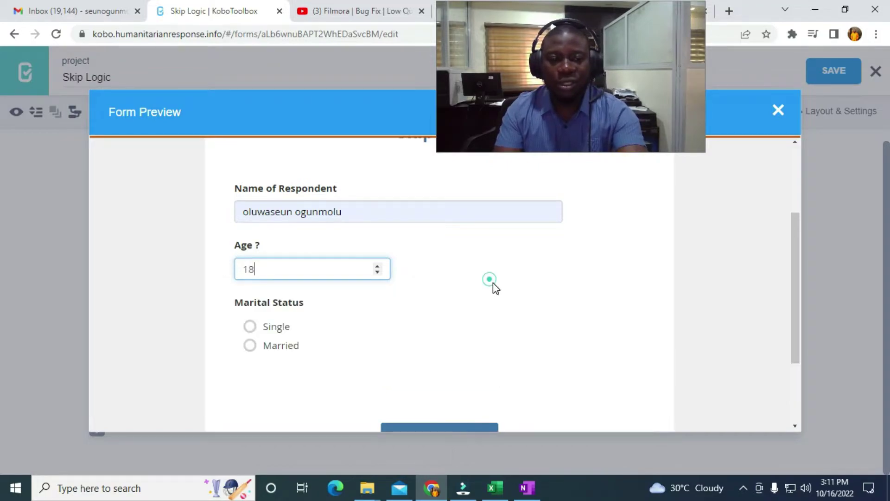
scroll(410, 271, "down", 1)
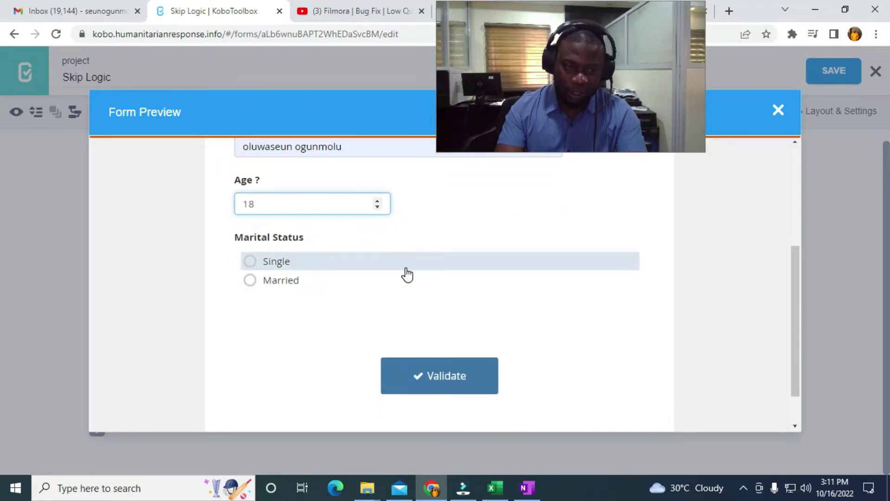
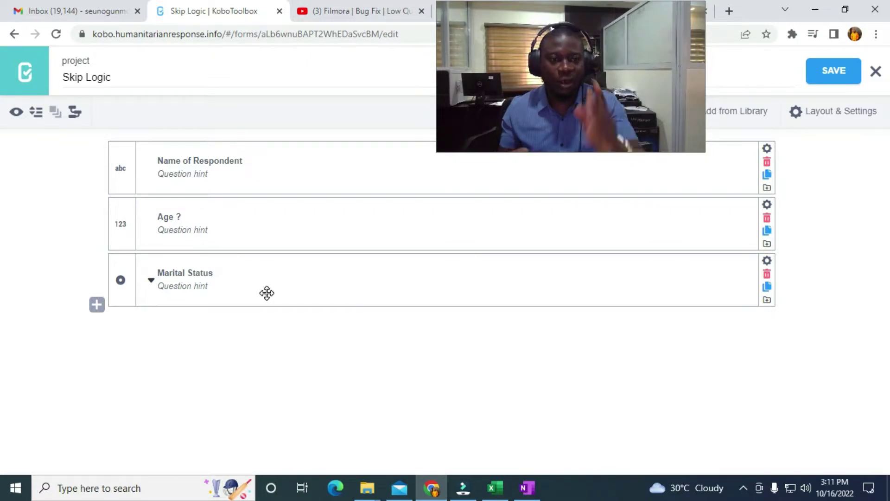
Insert a Select One question labelled "Gender" between the Age and Marital Status questions.
left_click(96, 304)
left_click(96, 249)
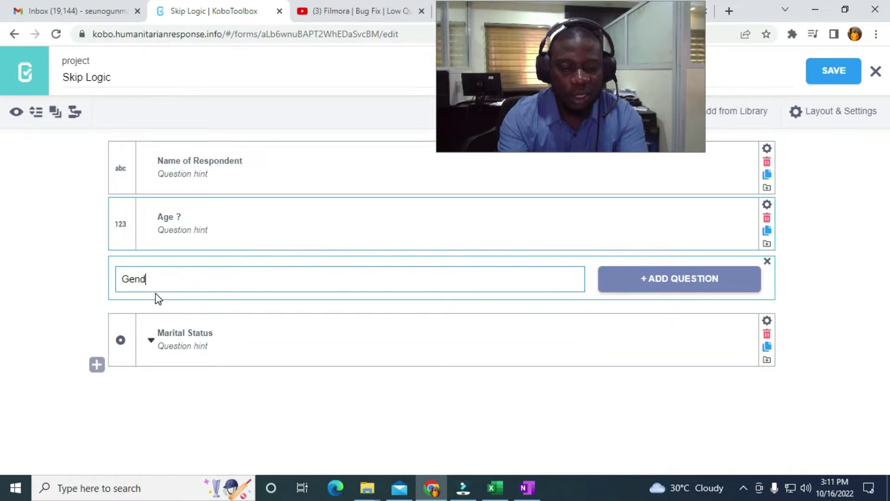
left_click(631, 278)
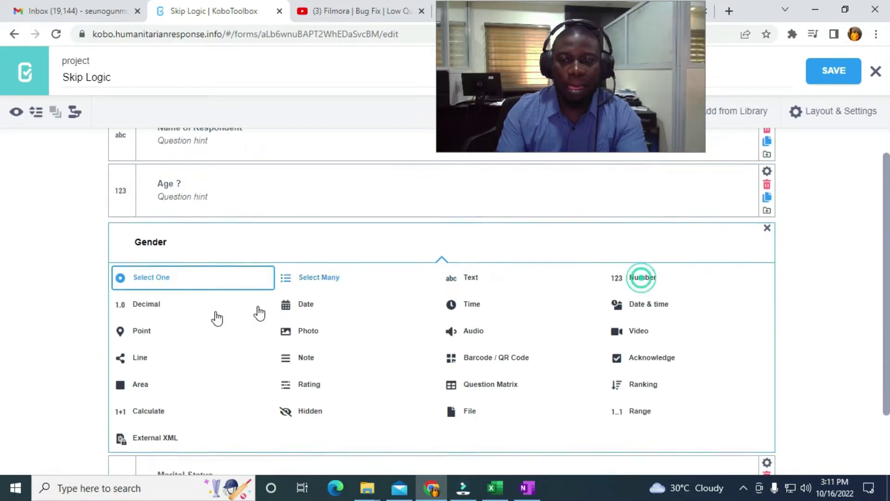
left_click(153, 200)
Enter "Male" and "Female" as the two response options of the Gender question.
type("Male")
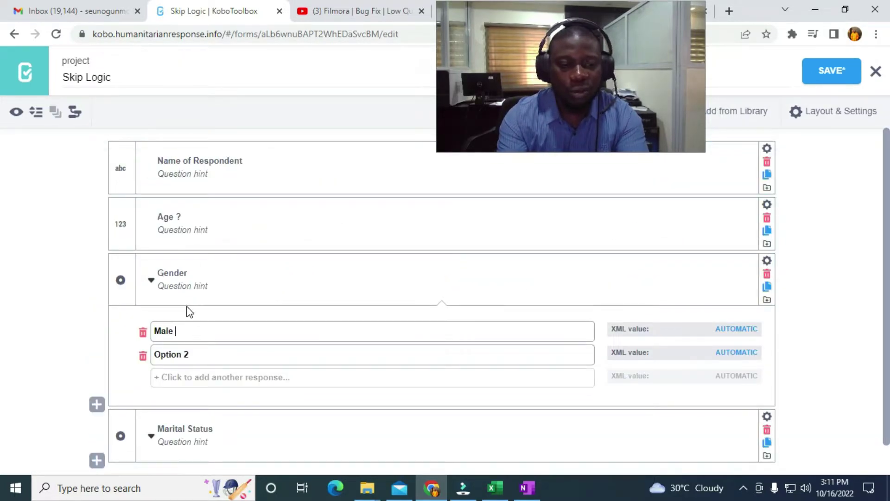
key("Tab")
type("F")
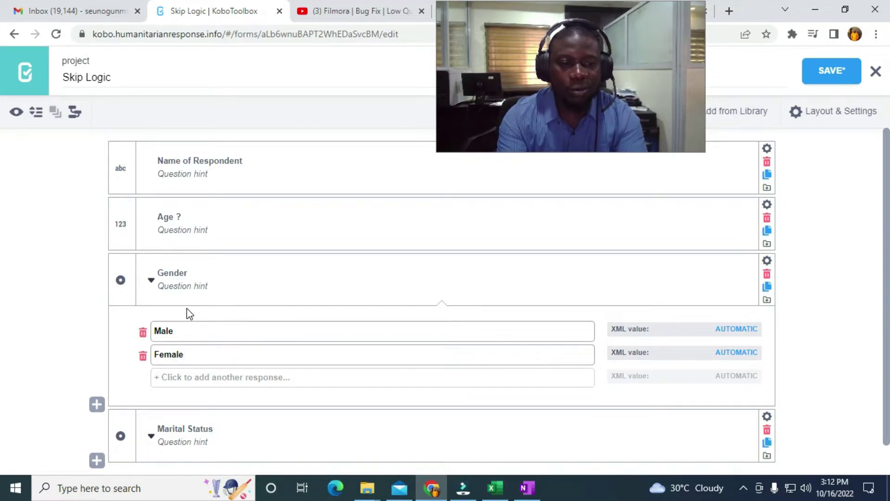
Add a Text question labelled "Occupation" below the Marital Status question and collapse the Gender options.
scroll(365, 234, "down", 1)
left_click(96, 432)
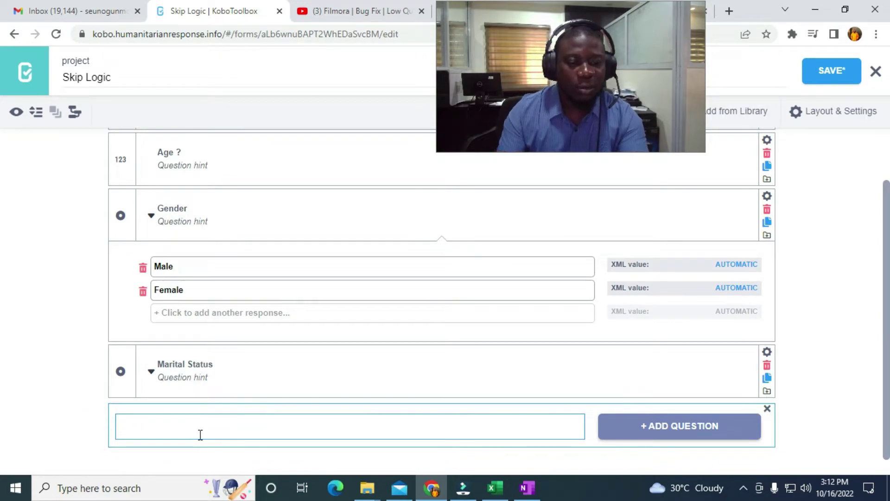
type("Occupation")
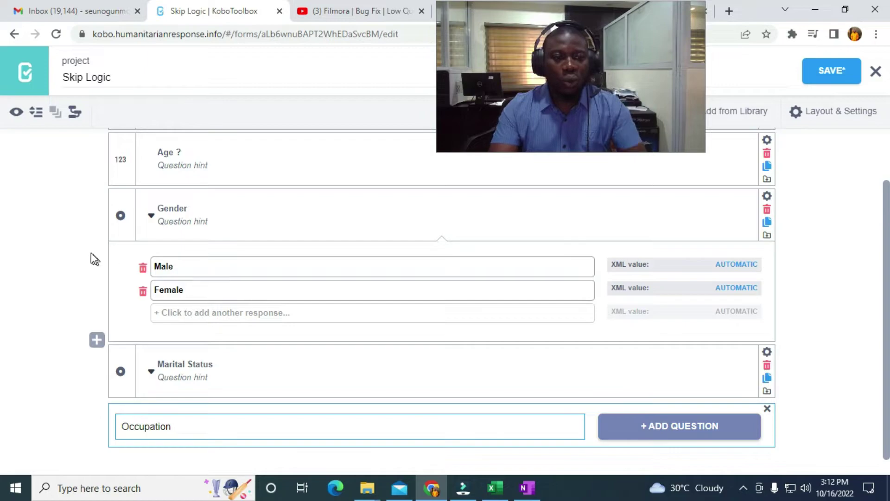
left_click(150, 216)
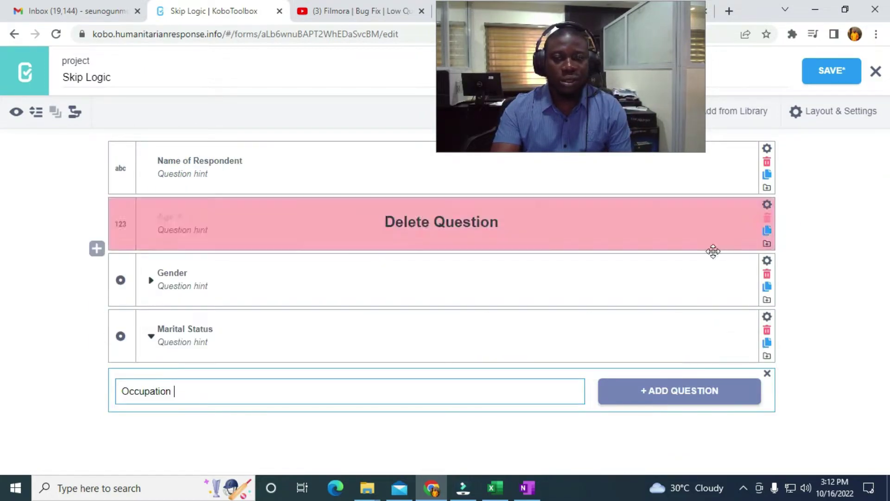
left_click(624, 395)
left_click(456, 278)
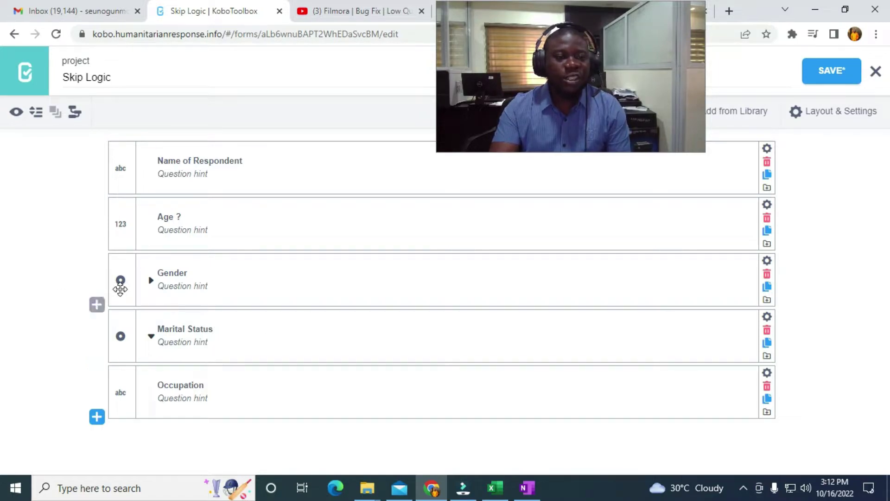
Examine the response options of the Gender and Marital Status questions, collapsing each list again.
left_click(151, 336)
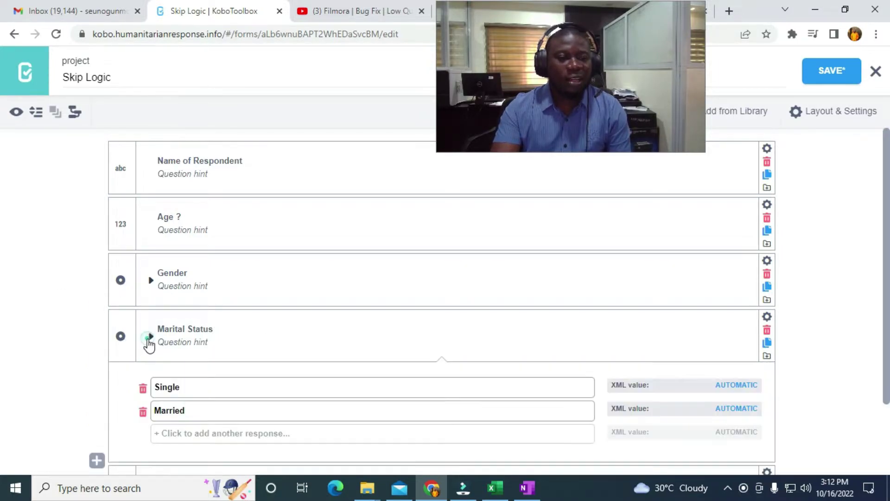
left_click(150, 338)
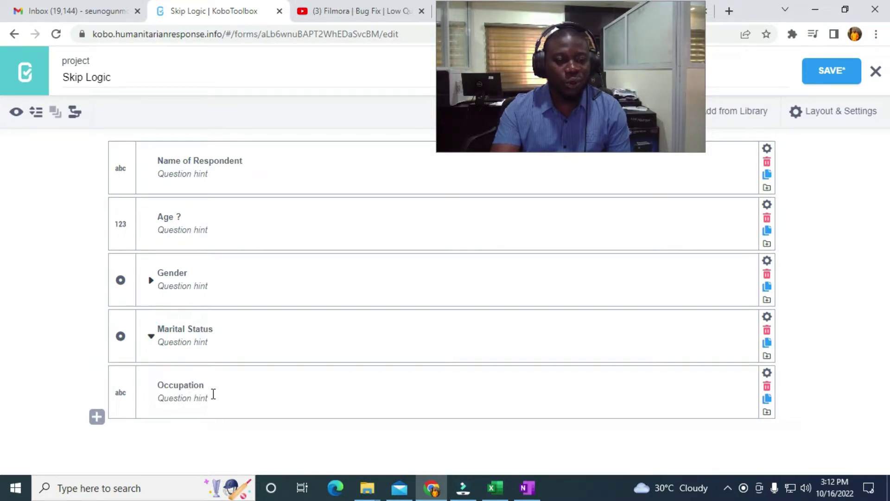
left_click(151, 287)
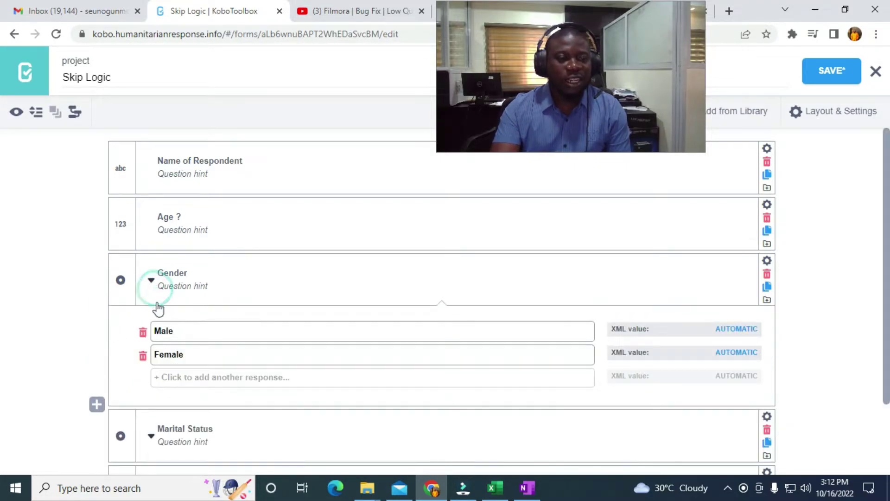
left_click(151, 281)
left_click(152, 336)
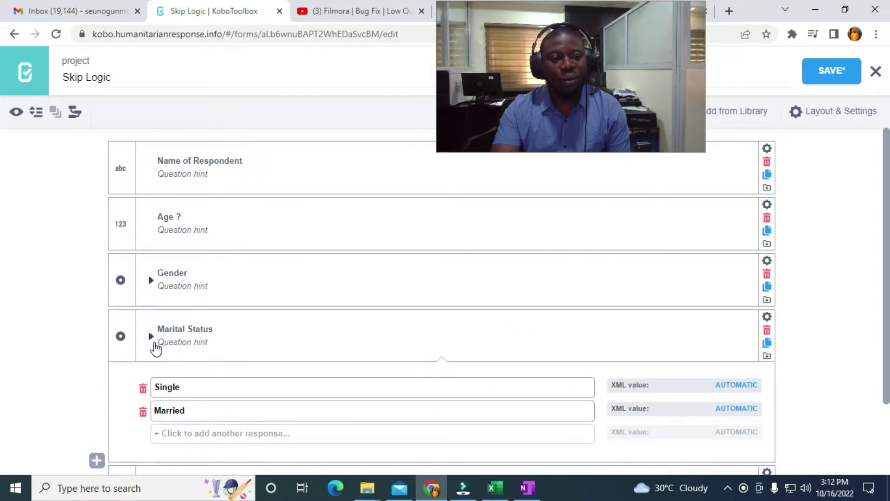
left_click(153, 341)
left_click(150, 292)
left_click(150, 301)
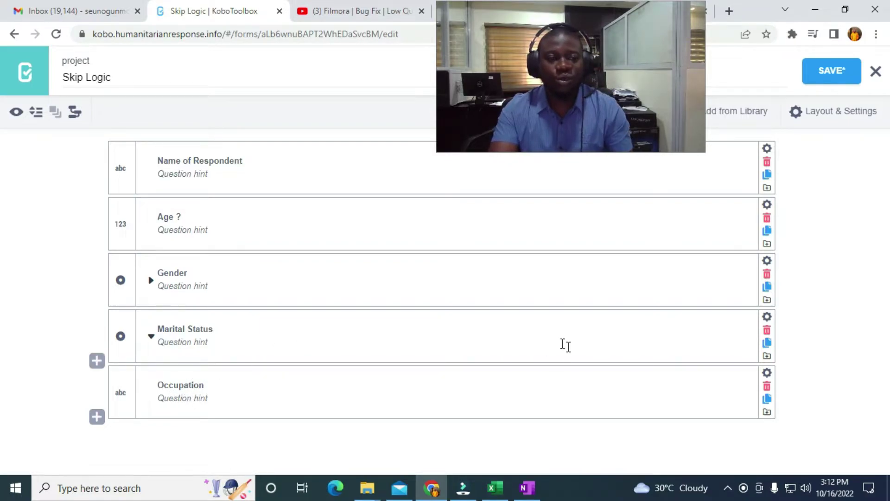
Save the form and open the skip logic settings of the Occupation question.
left_click(840, 75)
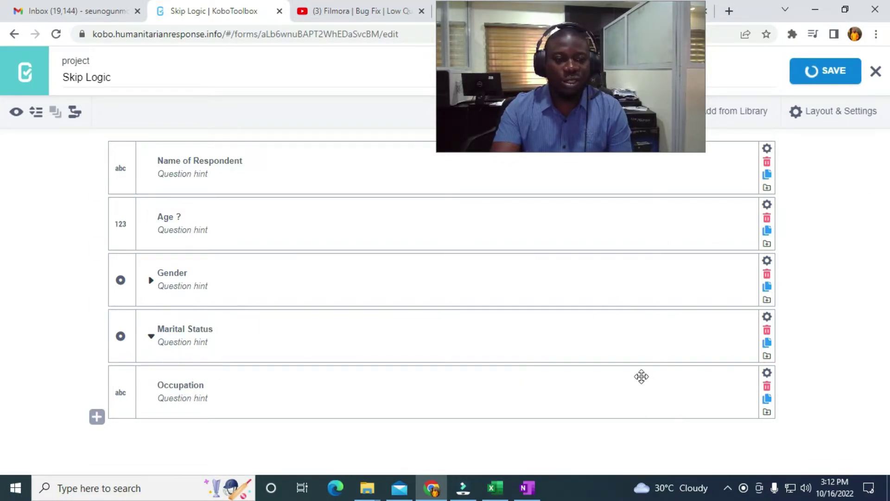
left_click(767, 372)
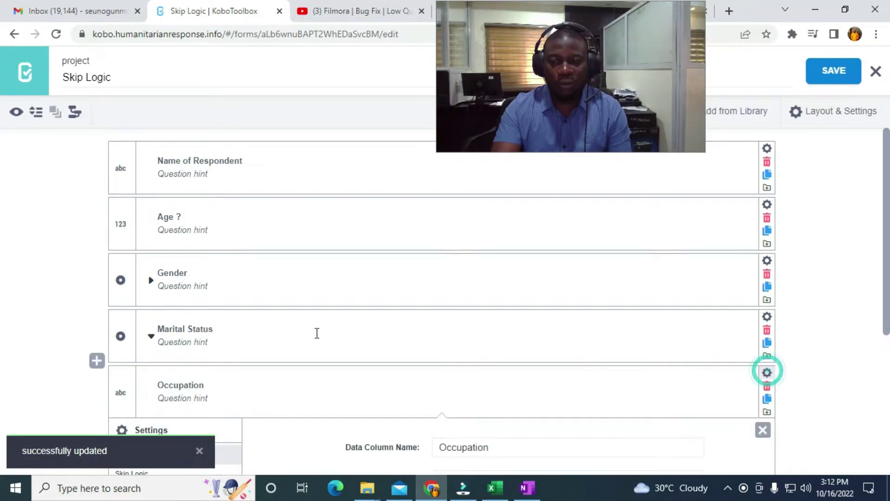
scroll(306, 287, "down", 4)
left_click(137, 280)
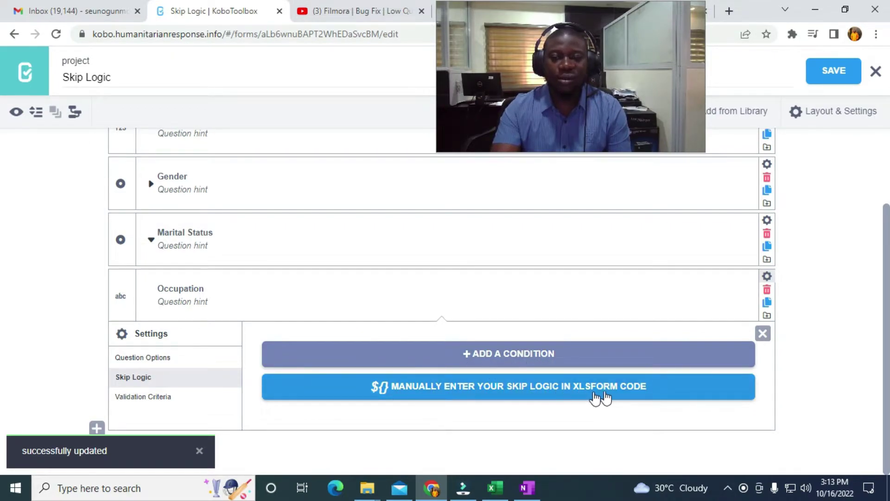
Add a skip logic condition that displays Occupation only if Gender = Male.
left_click(471, 364)
scroll(352, 342, "down", 1)
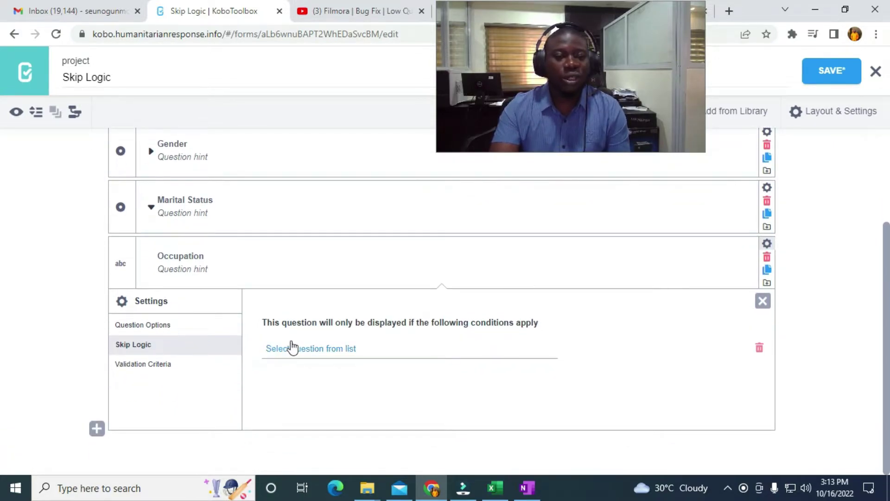
scroll(107, 227, "up", 1)
scroll(109, 205, "down", 1)
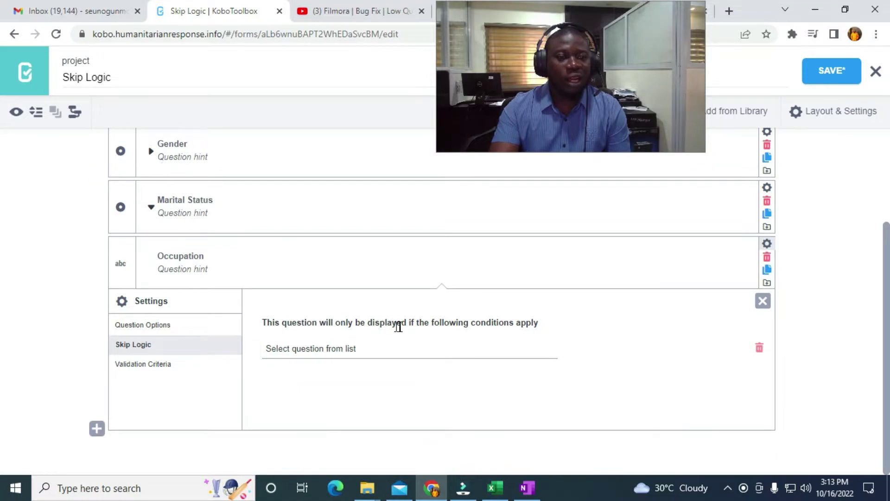
left_click(361, 347)
left_click(306, 417)
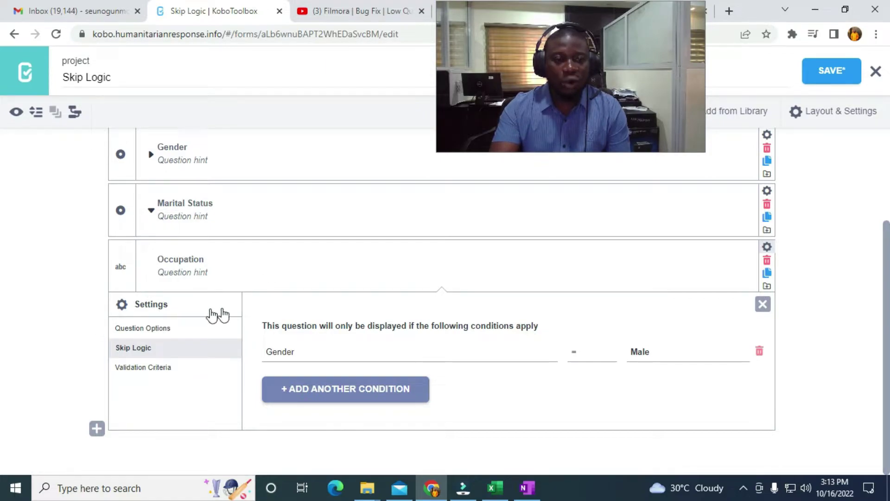
Add a second skip logic condition to Occupation requiring Marital Status = Married.
left_click(351, 400)
left_click(292, 379)
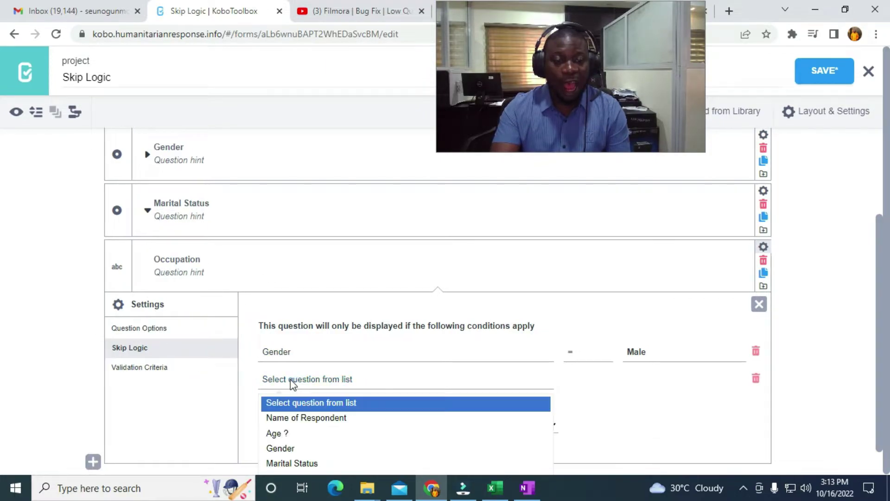
left_click(316, 463)
left_click(651, 380)
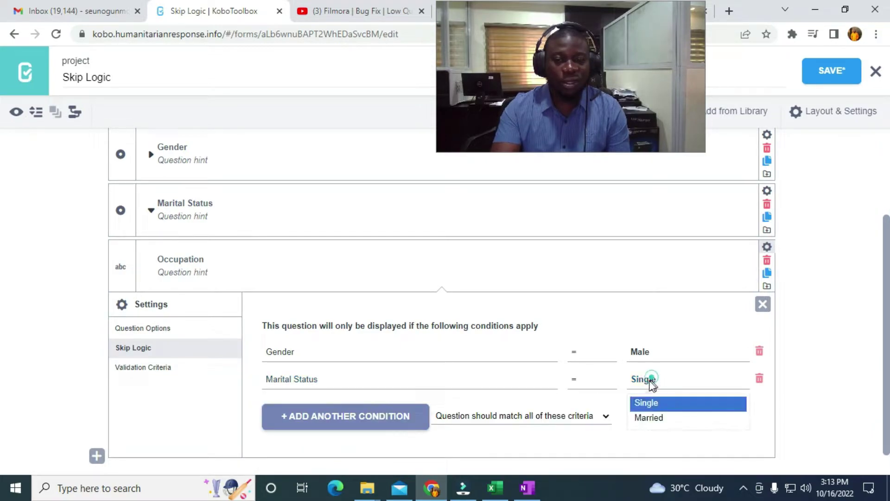
left_click(651, 419)
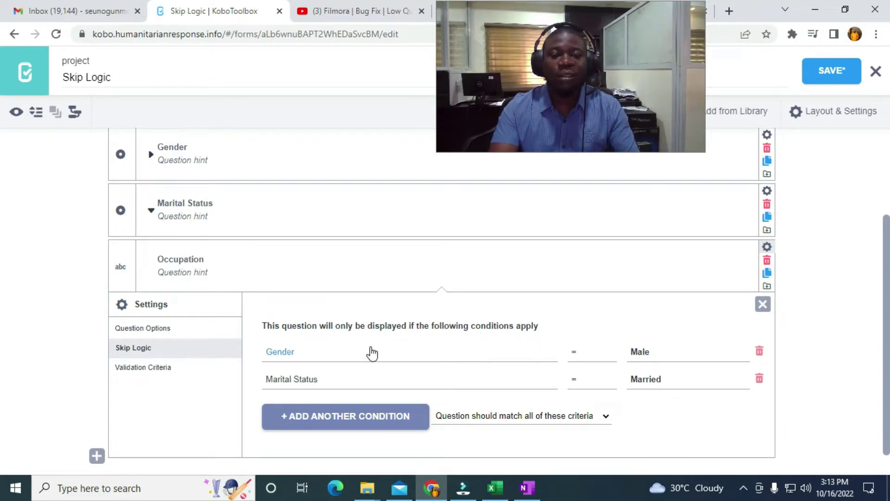
Switch to OneNote and draw two circles side by side with a third circle below them.
left_click(527, 488)
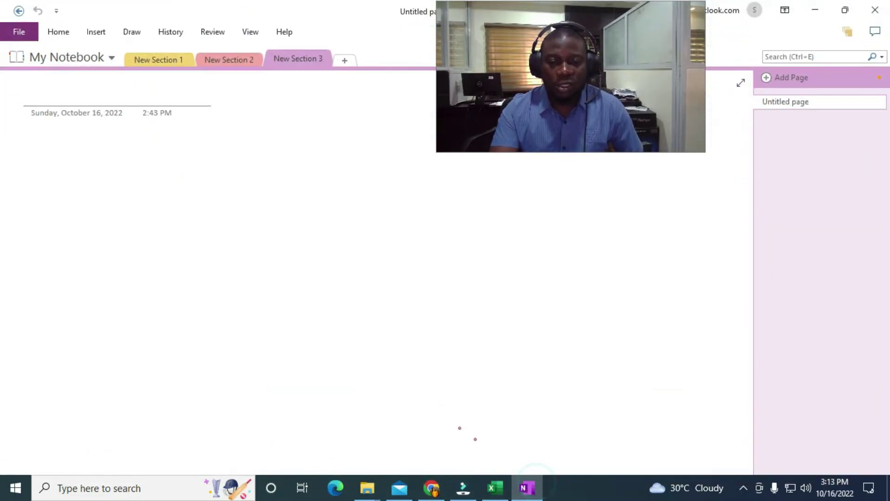
mouse_move(109, 166)
left_mouse_down()
mouse_move(62, 222)
mouse_move(120, 199)
left_mouse_up()
mouse_move(279, 180)
left_mouse_down()
mouse_move(199, 204)
mouse_move(287, 220)
left_mouse_up()
mouse_move(175, 322)
left_mouse_down()
mouse_move(99, 328)
mouse_move(156, 411)
left_mouse_up()
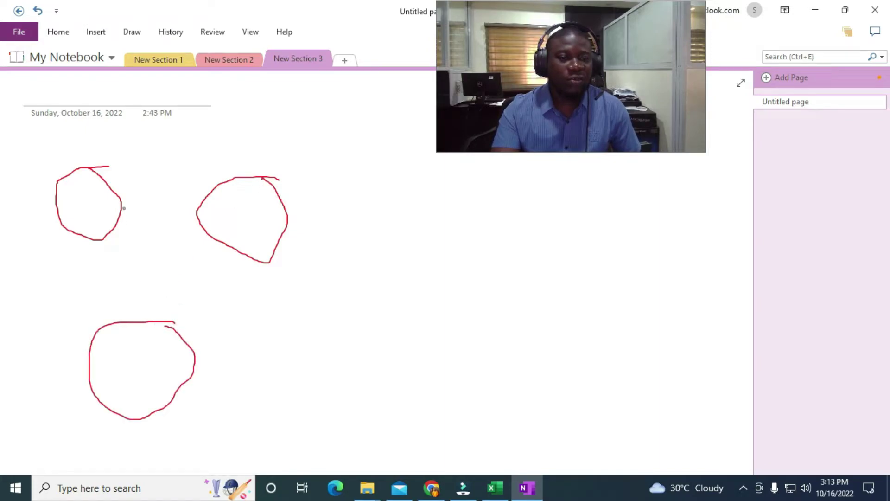
Handwrite "True" above each of the two upper circles.
left_click_drag(64, 134, 60, 164)
mouse_move(35, 132)
left_mouse_down()
mouse_move(93, 132)
mouse_move(84, 145)
mouse_move(139, 159)
left_mouse_up()
mouse_move(252, 135)
left_mouse_down()
mouse_move(252, 155)
mouse_move(252, 136)
mouse_move(260, 144)
mouse_move(290, 142)
left_mouse_up()
mouse_move(290, 142)
left_mouse_down()
mouse_move(290, 164)
mouse_move(317, 151)
mouse_move(318, 175)
left_mouse_up()
Draw an arrow from each upper circle to the lower one, annotate the lower circle, and return to the KoboToolbox form.
left_click_drag(108, 242, 118, 304)
mouse_move(214, 251)
left_mouse_down()
mouse_move(185, 260)
mouse_move(171, 287)
mouse_move(218, 291)
left_mouse_up()
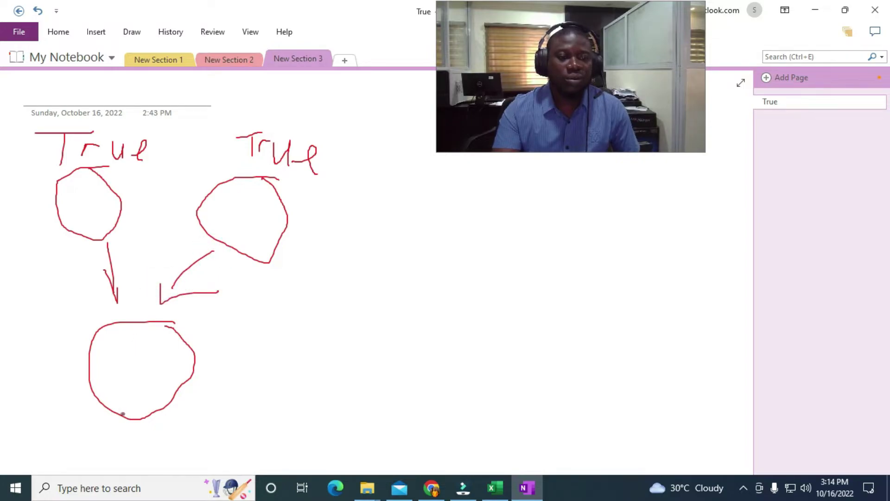
mouse_move(199, 362)
left_mouse_down()
mouse_move(224, 374)
mouse_move(253, 369)
mouse_move(273, 389)
left_mouse_up()
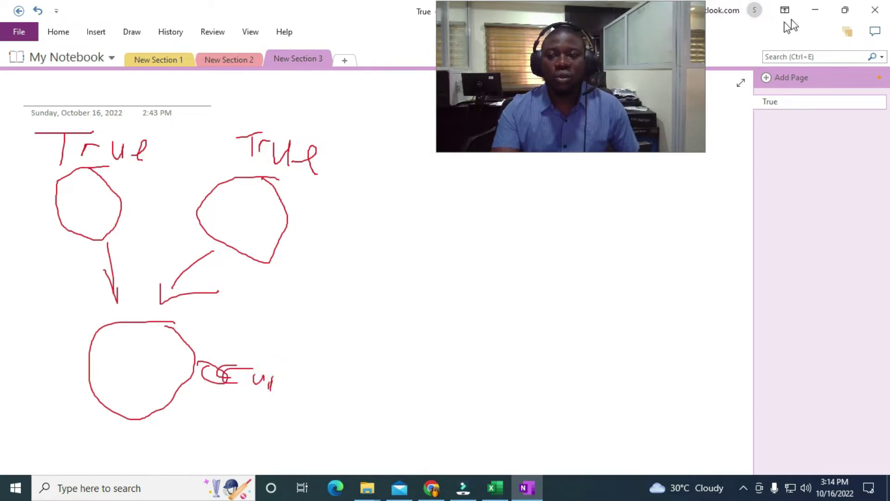
left_click(817, 10)
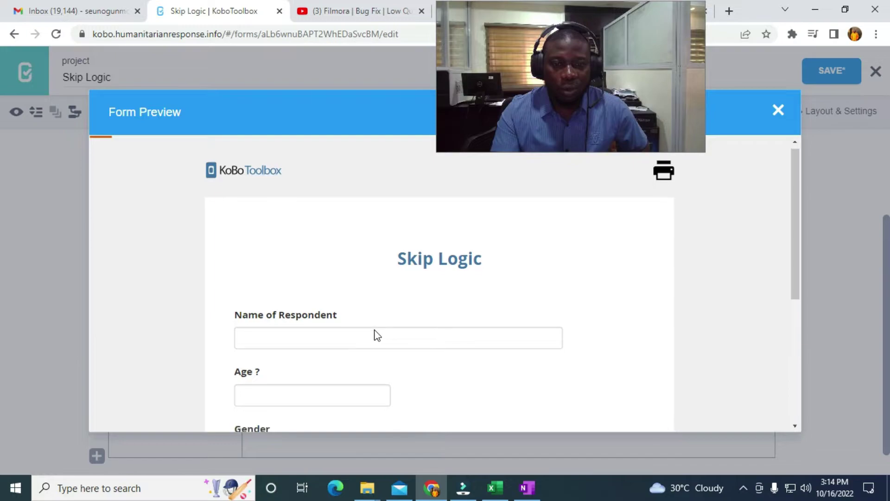
Preview the form and enter 18 as the age.
scroll(376, 335, "down", 5)
scroll(341, 304, "up", 3)
scroll(285, 312, "down", 1)
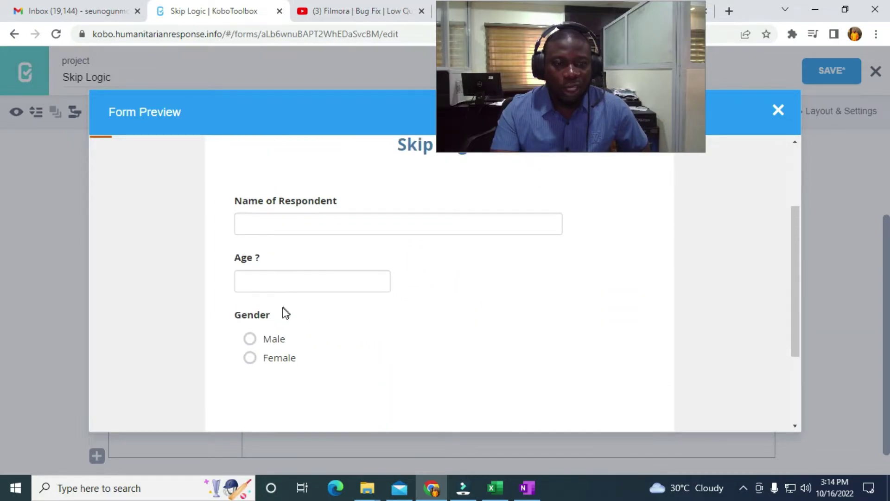
left_click(271, 225)
type("1")
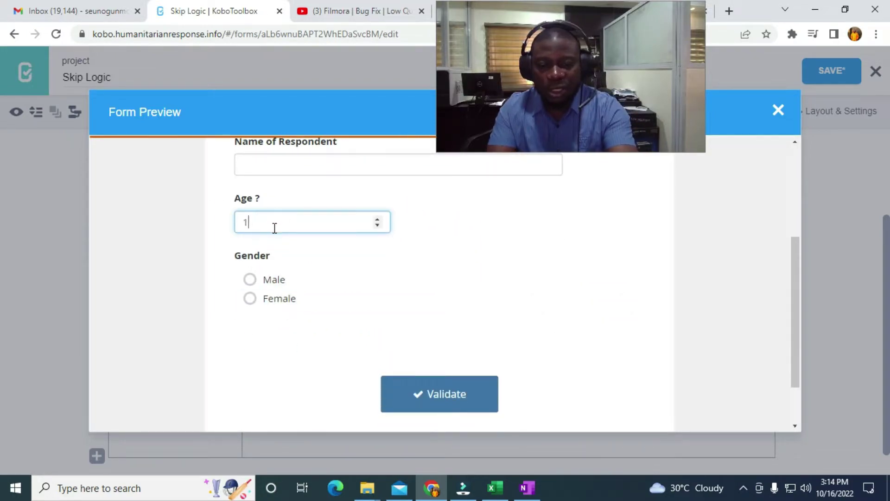
type("8")
left_click(545, 264)
scroll(369, 291, "down", 2)
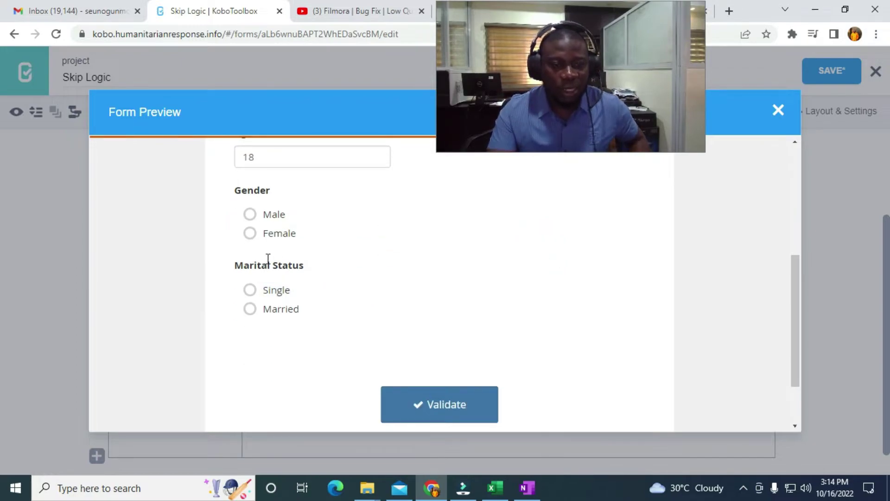
Test the Occupation skip logic in the preview with Male and Single, and with Female and Married.
left_click(250, 215)
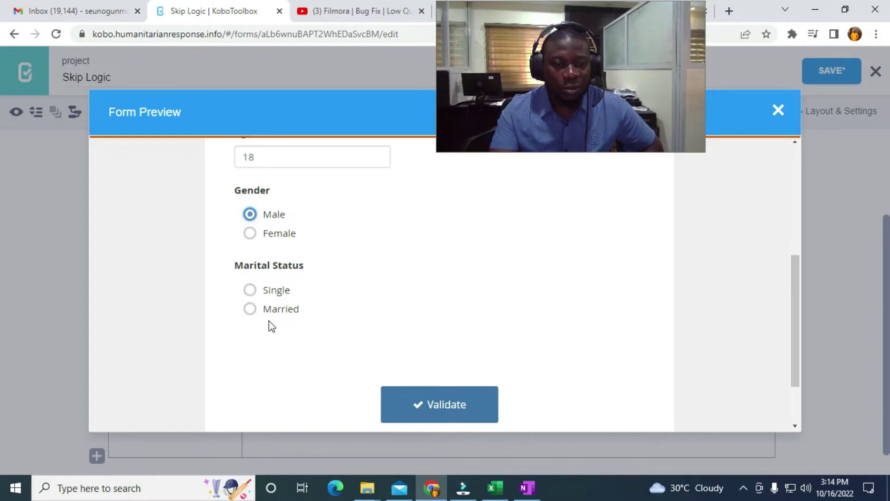
left_click(250, 292)
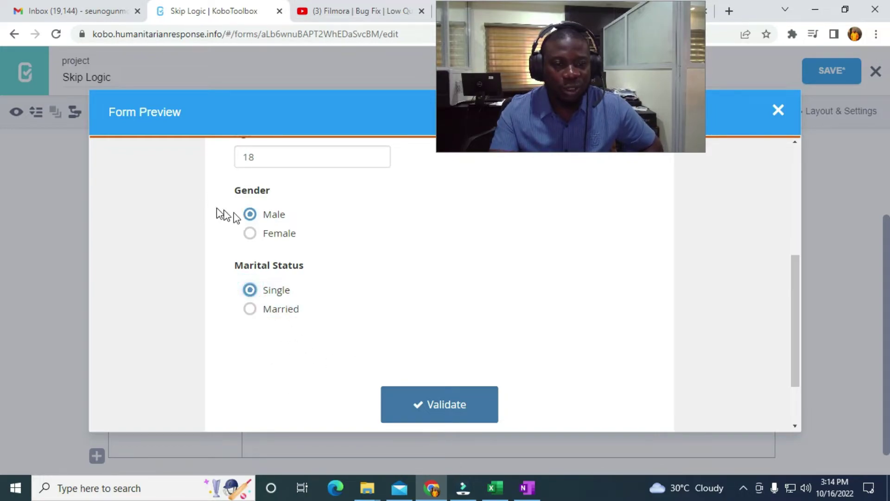
left_click(250, 234)
left_click(250, 309)
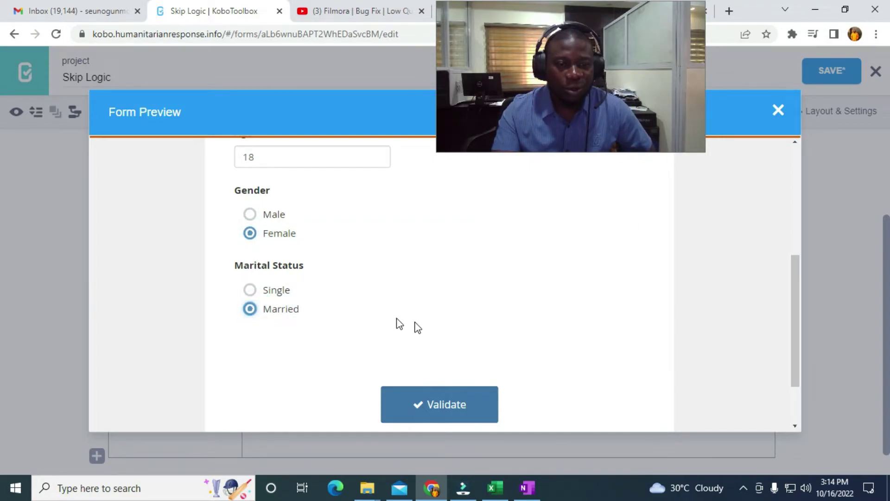
Test the Occupation skip logic with Male and Married, switching marital status and gender back and forth, and close the preview.
left_click(250, 215)
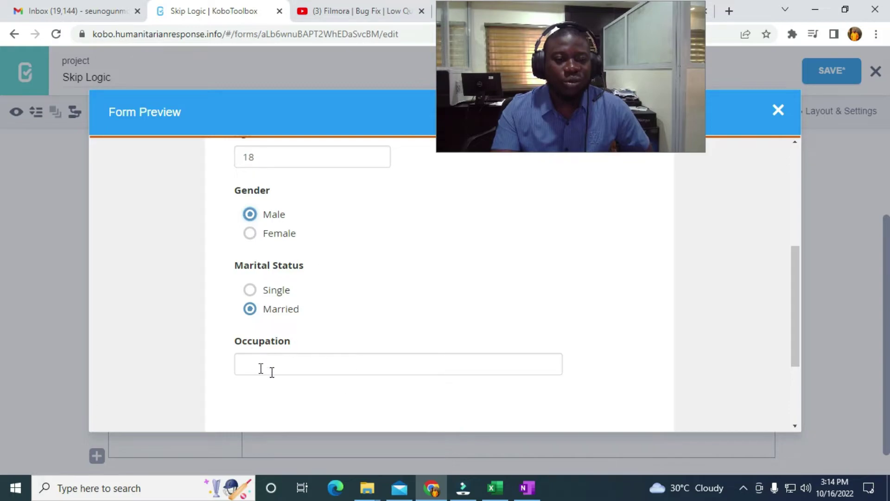
left_click(258, 291)
left_click(267, 311)
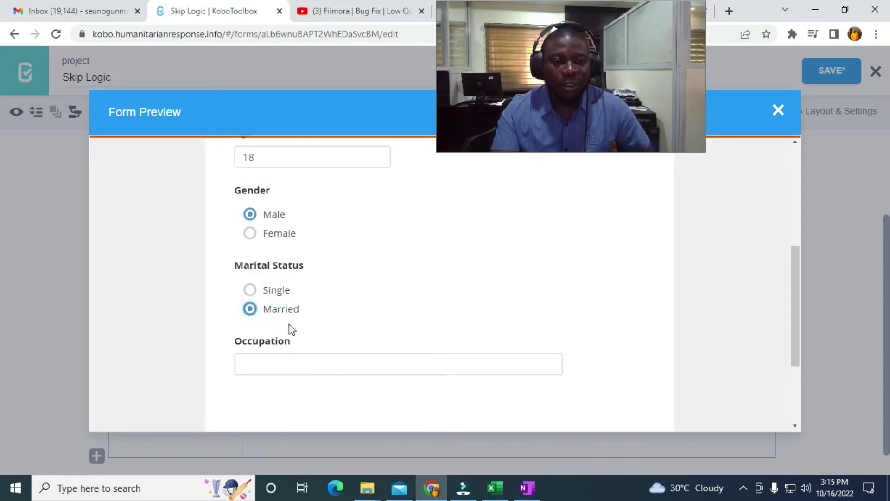
left_click(251, 236)
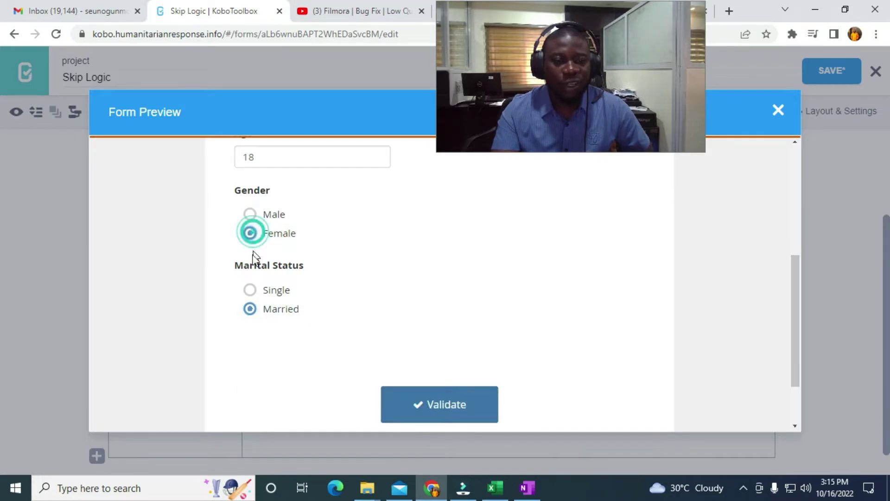
left_click(250, 216)
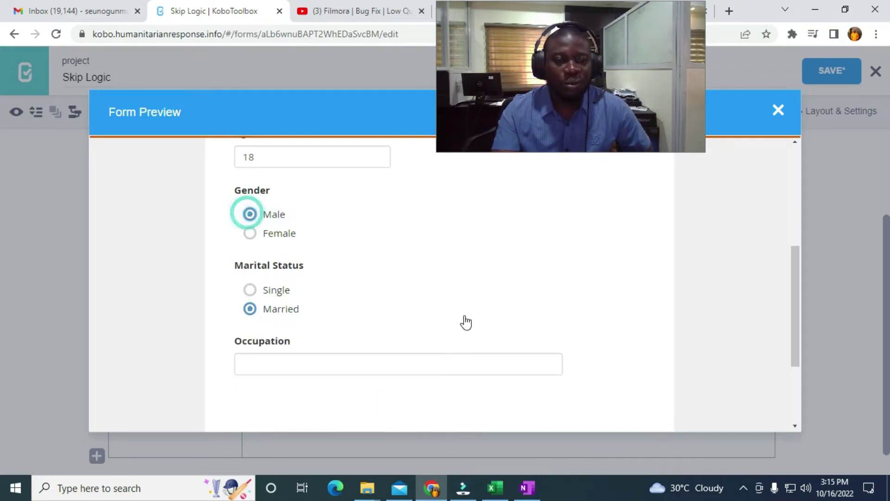
left_click(779, 110)
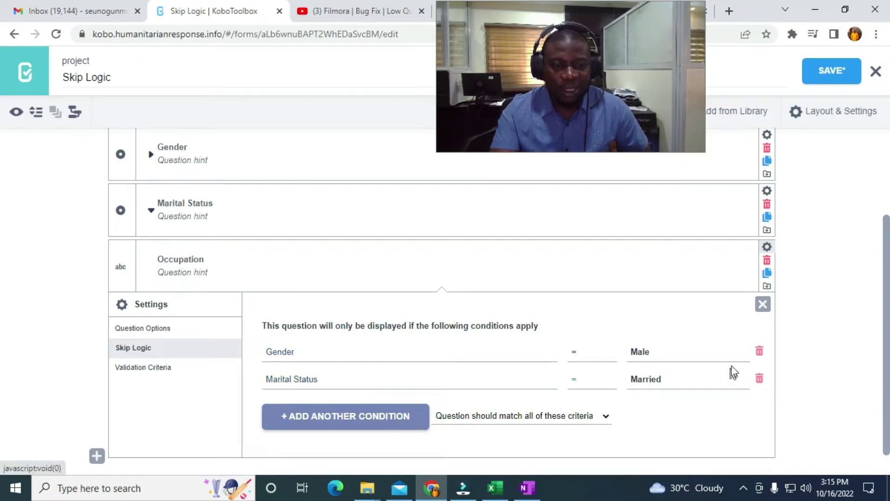
Change the Gender condition of the Occupation question to != Female.
left_click(589, 361)
left_click(592, 422)
left_click(651, 354)
left_click(651, 391)
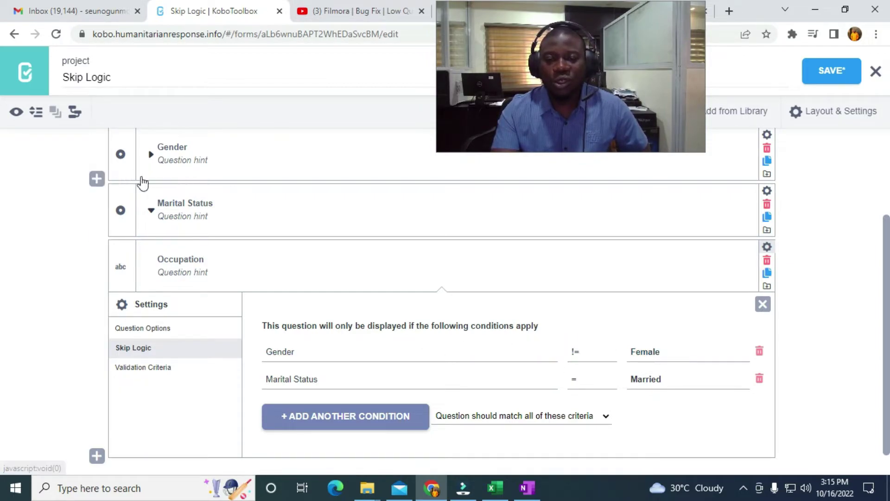
Preview the form, test the Occupation condition with age 18, gender Male and marital status Married, and close the preview.
left_click(18, 112)
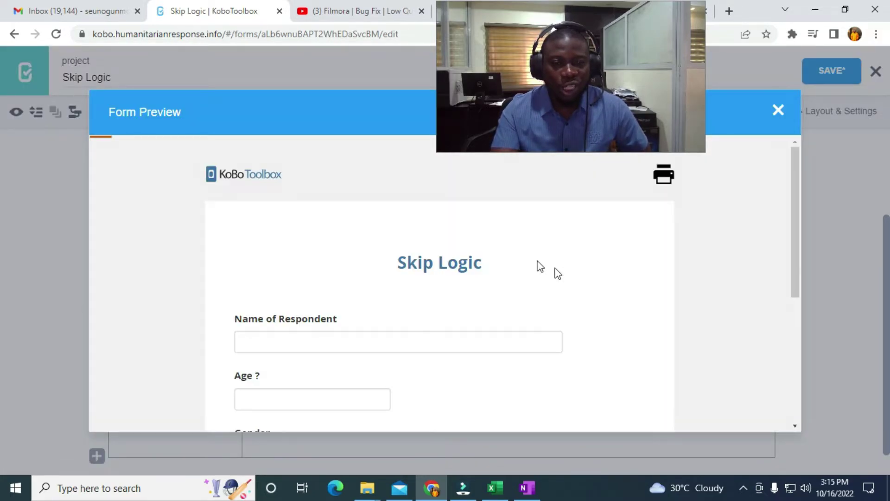
scroll(396, 365, "down", 4)
scroll(352, 316, "up", 2)
left_click(282, 328)
scroll(283, 333, "down", 3)
scroll(282, 274, "up", 3)
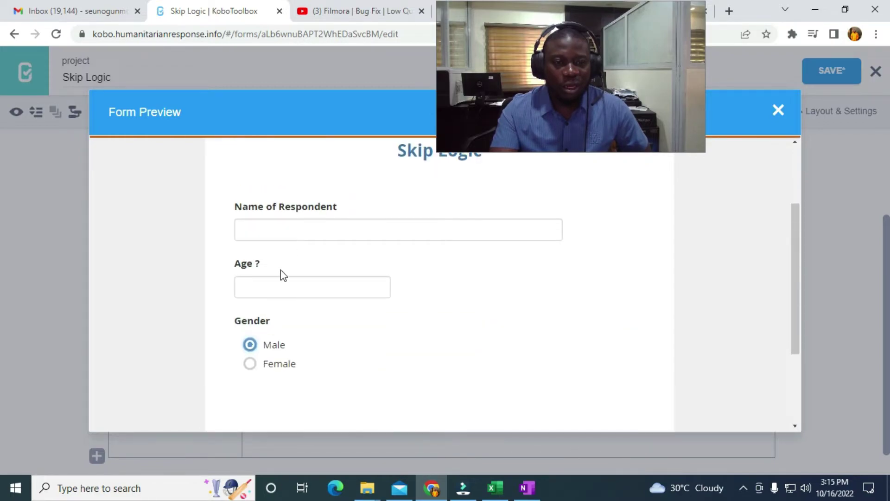
left_click(291, 296)
scroll(510, 344, "down", 3)
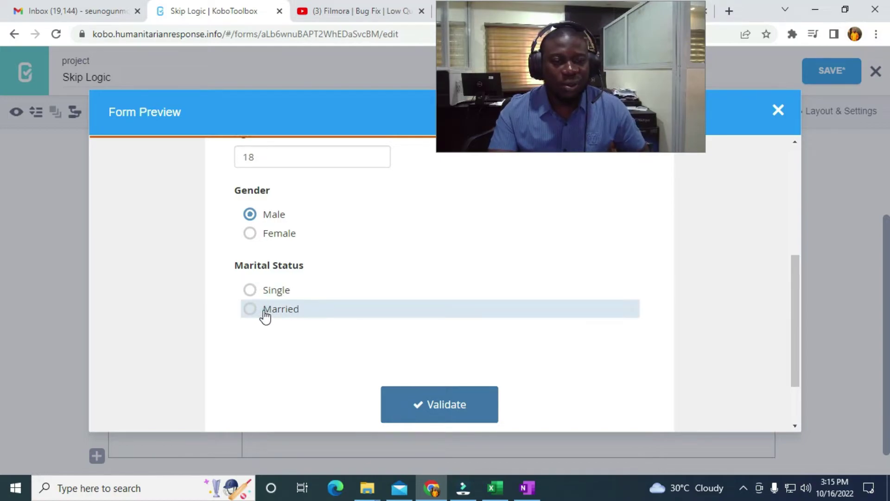
left_click(265, 317)
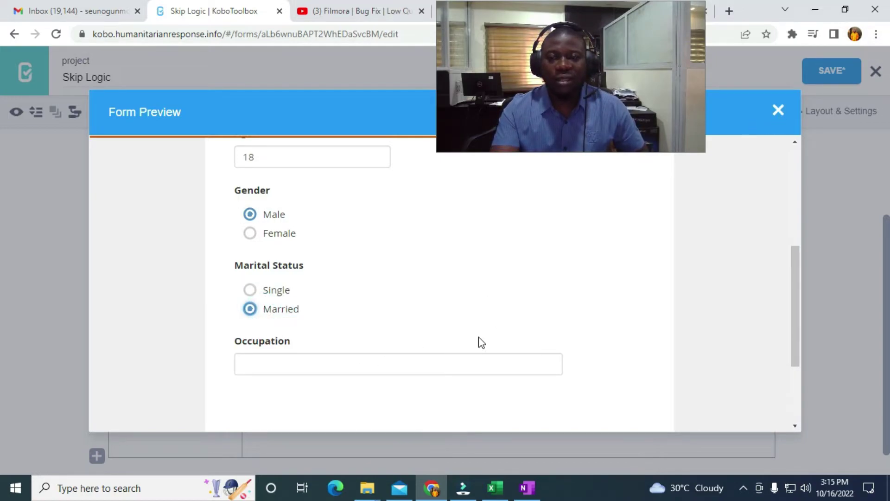
scroll(467, 318, "up", 2)
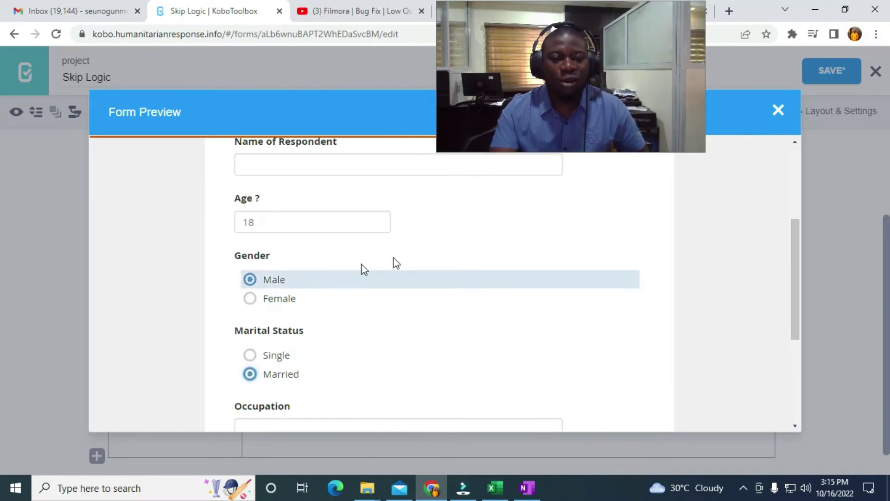
left_click(777, 112)
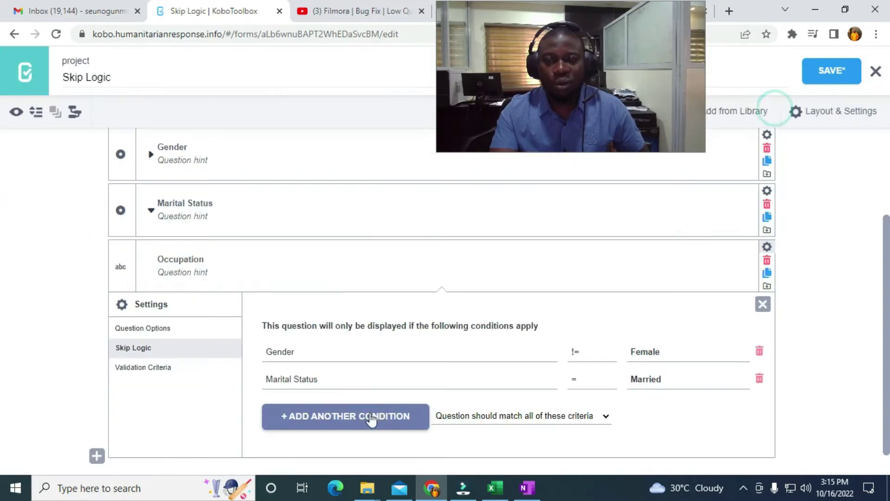
Change the Occupation question's Gender condition to = Female and set the question to match any of these criteria.
left_click(590, 358)
left_click(591, 407)
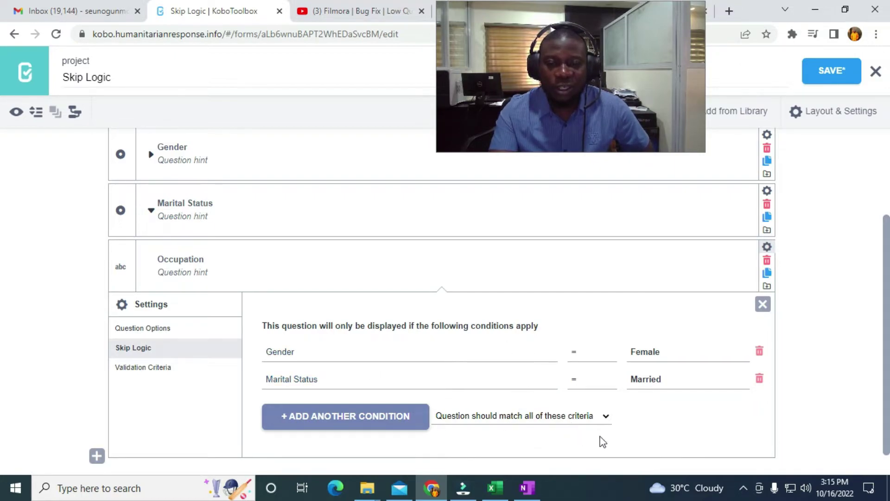
scroll(800, 348, "down", 1)
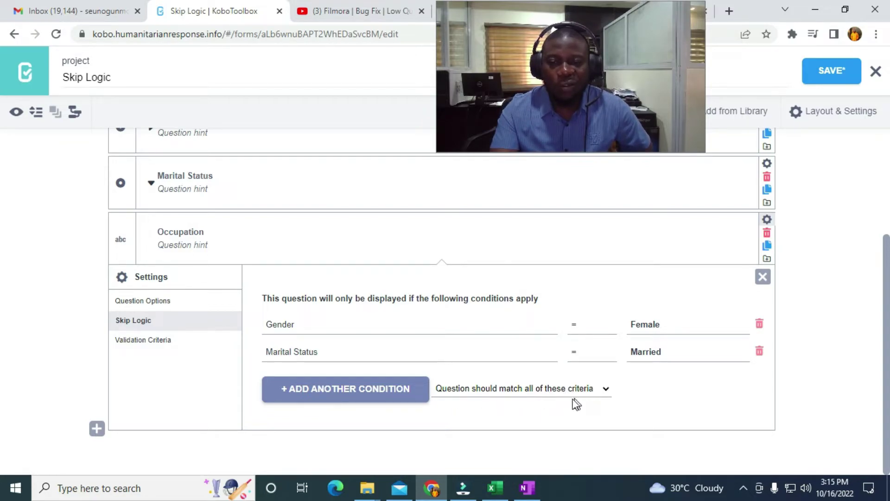
left_click(604, 392)
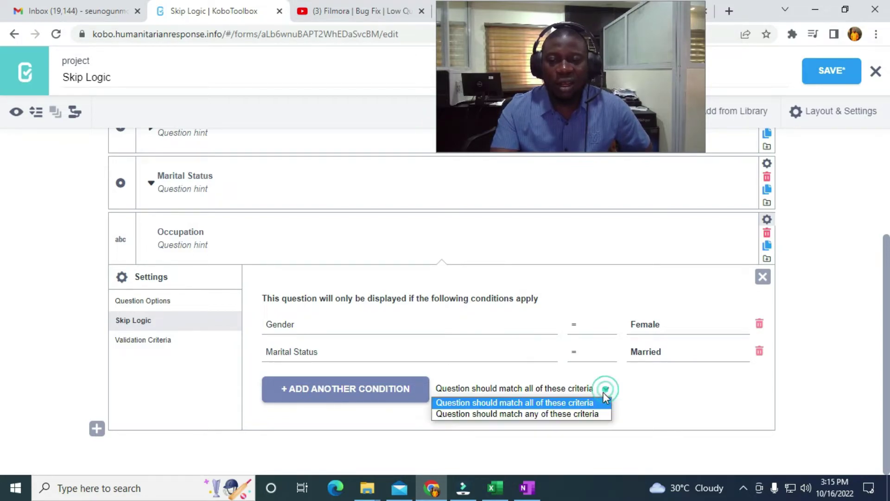
left_click(527, 414)
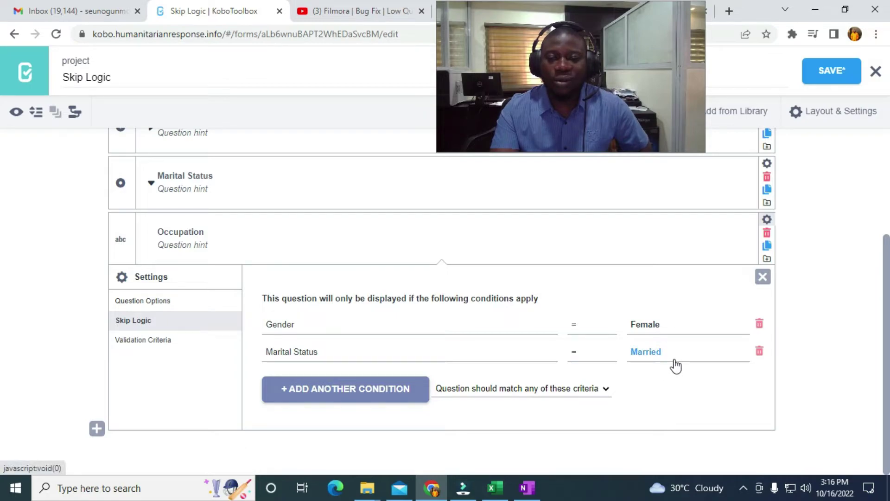
Save the form, open its preview and enter age 18.
left_click(853, 76)
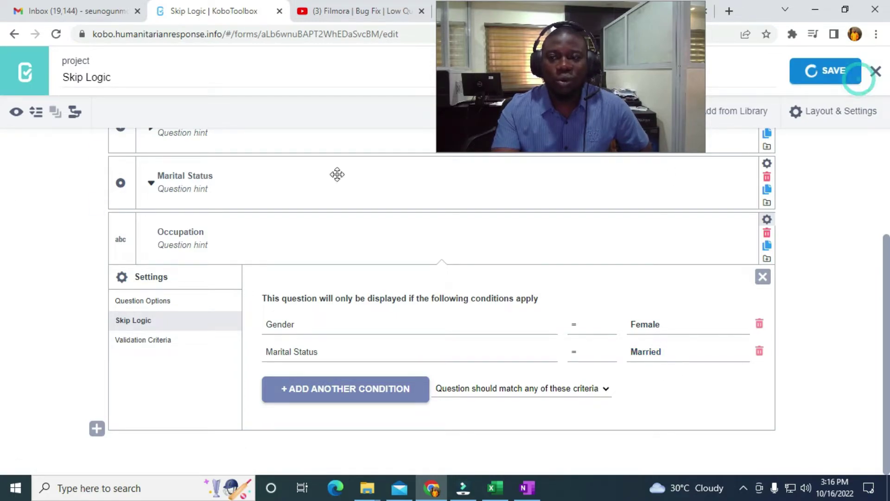
left_click(16, 114)
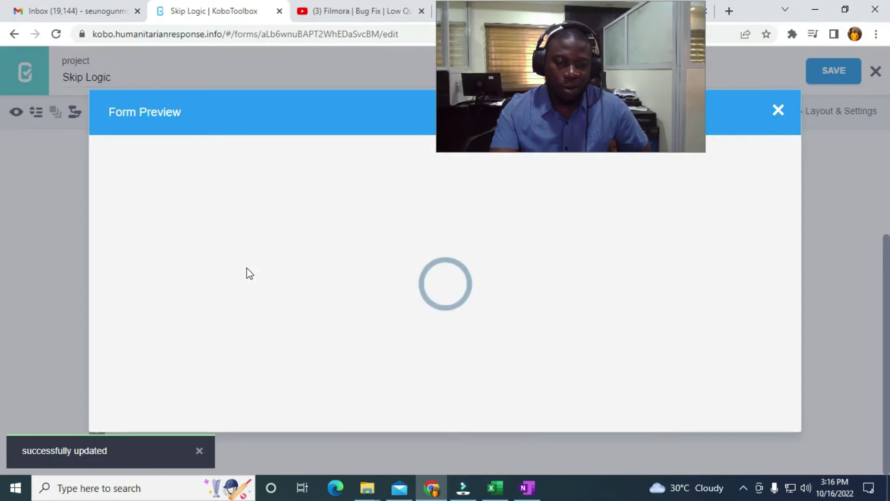
scroll(280, 299, "down", 3)
left_click(282, 274)
type("18")
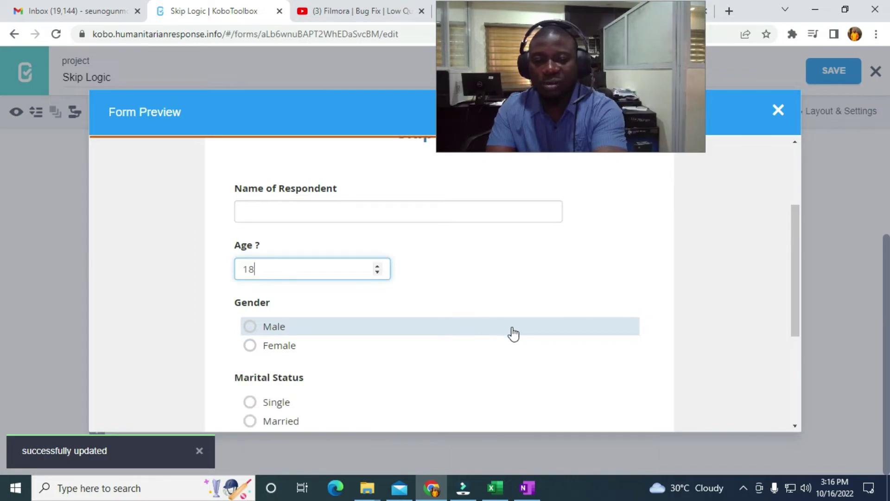
left_click(632, 318)
scroll(601, 331, "down", 2)
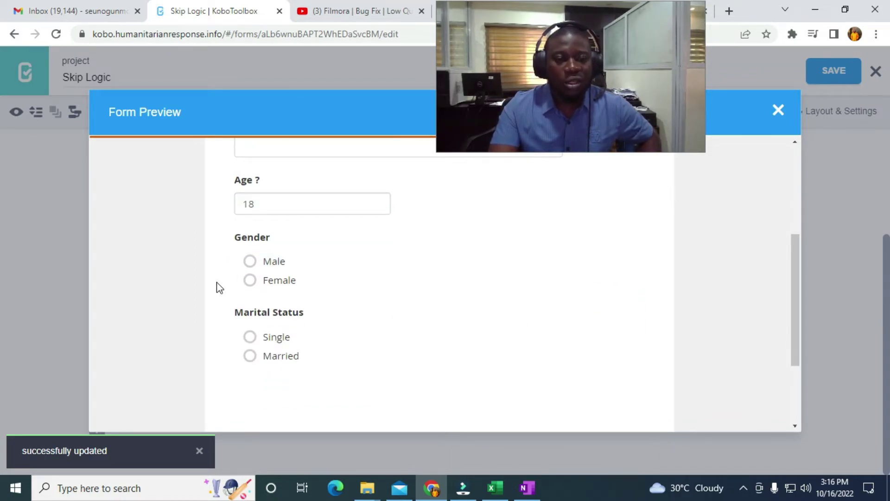
scroll(251, 271, "down", 2)
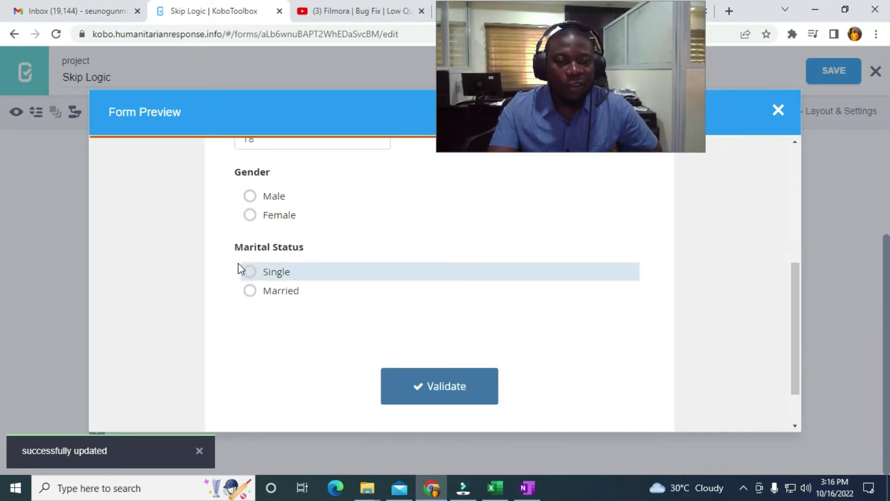
Test the Occupation skip logic with gender Male and marital status Married, and close the preview.
left_click(250, 196)
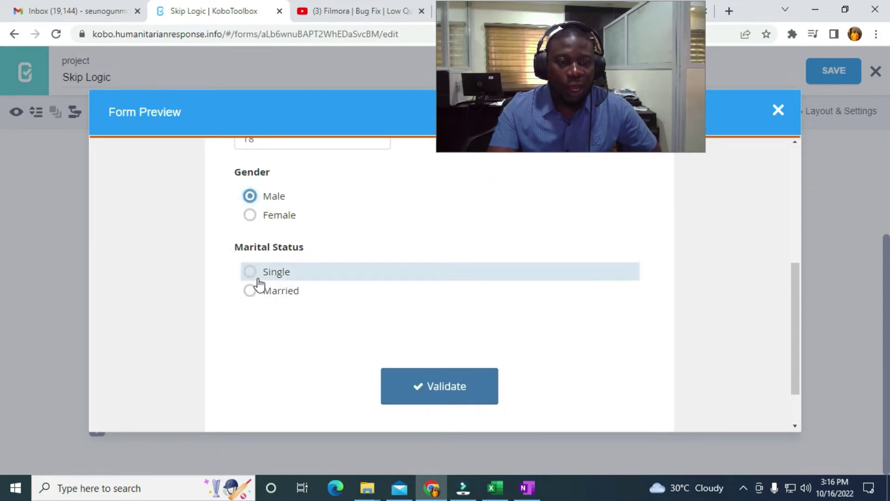
left_click(249, 290)
scroll(765, 189, "up", 1)
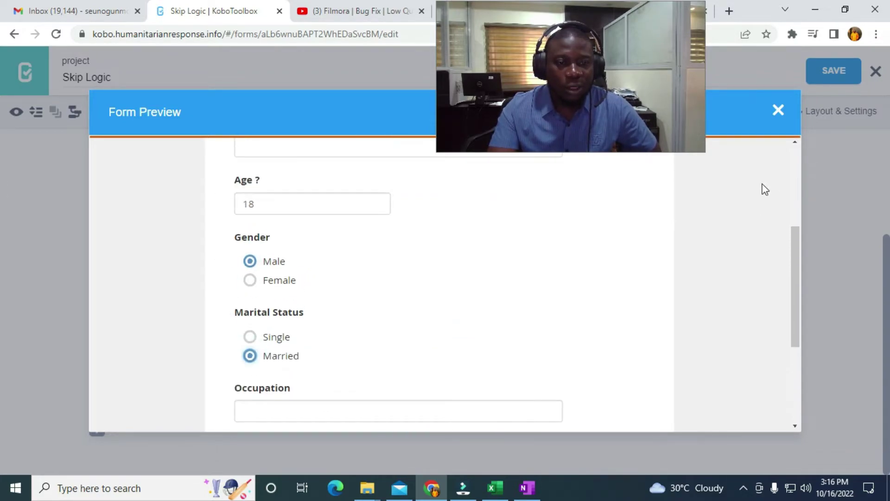
left_click(783, 105)
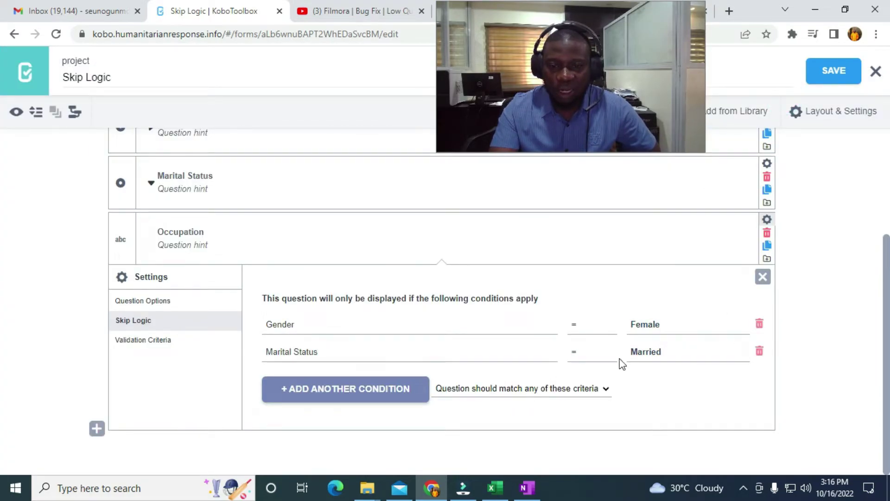
Save and preview the form again, and test it with gender Female and age 18.
left_click(833, 70)
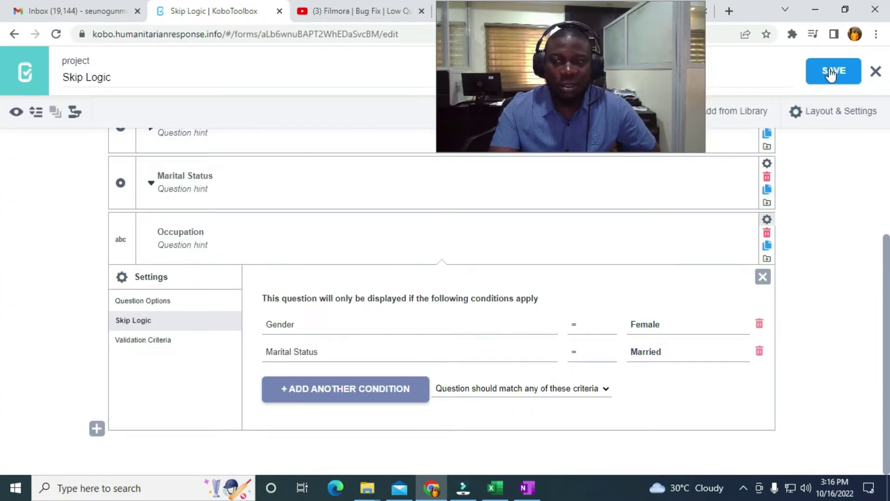
left_click(16, 114)
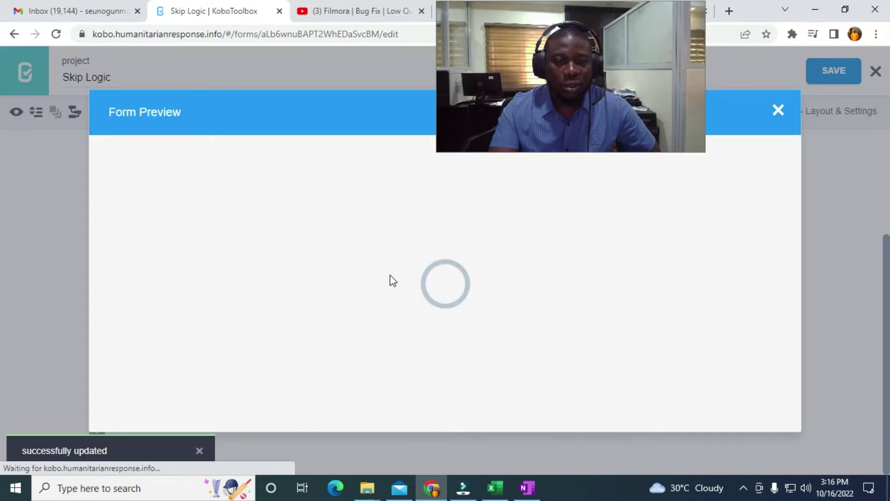
scroll(324, 338, "down", 3)
type("-218")
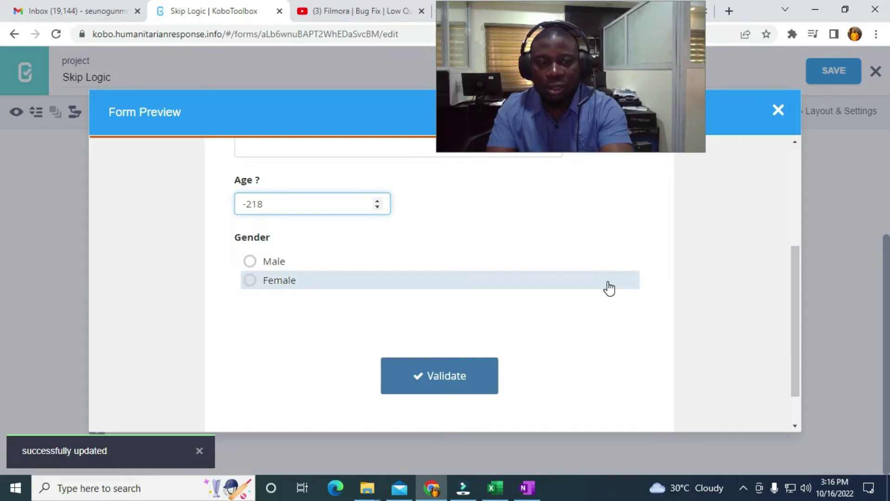
left_click(606, 280)
left_click_drag(276, 204, 214, 207)
type("18")
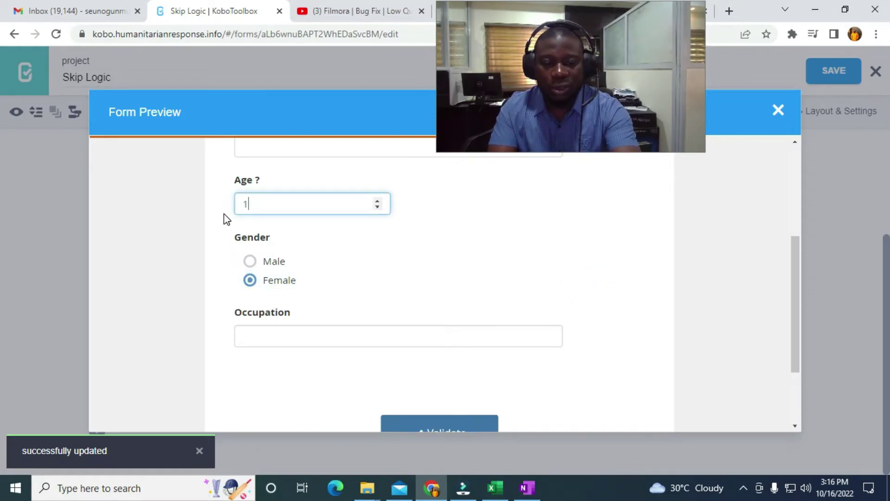
left_click(539, 247)
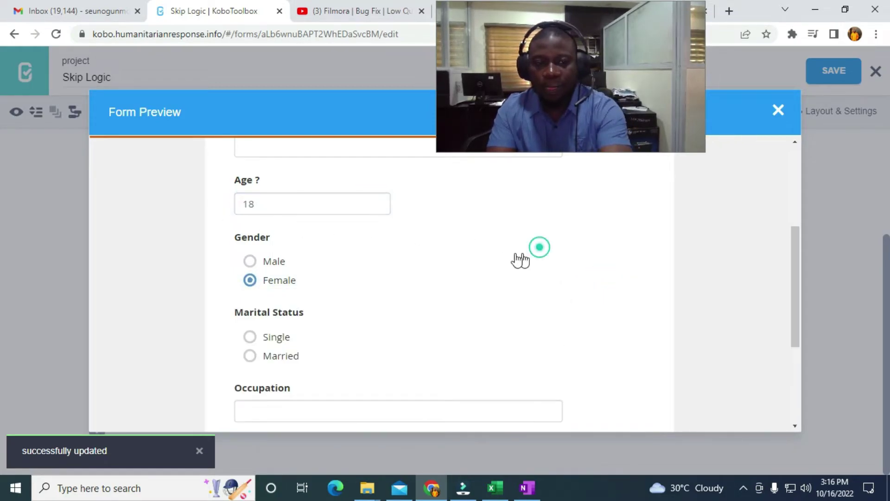
Switch the gender to Male and the marital status to Married in the preview, and close it.
left_click(250, 261)
scroll(249, 259, "up", 1)
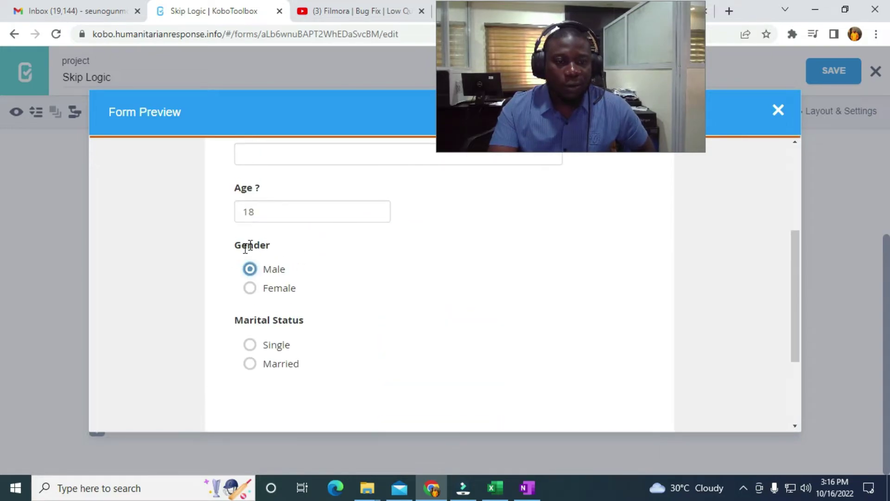
left_click(249, 363)
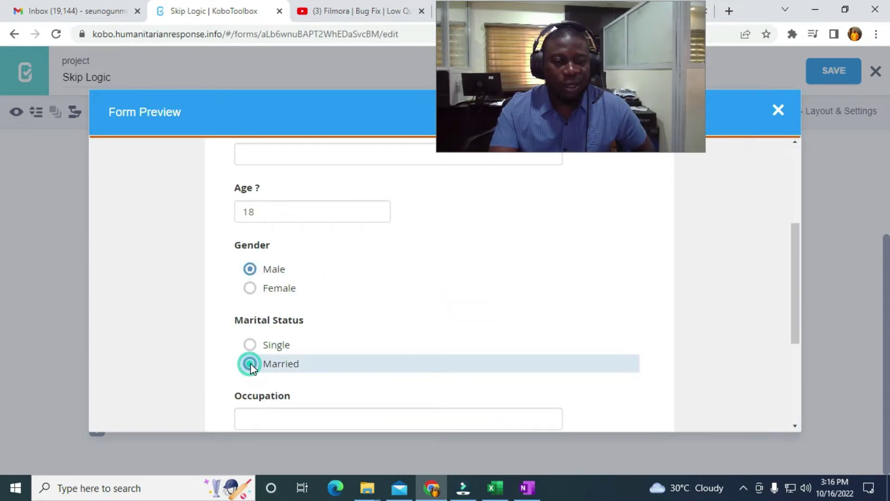
scroll(269, 334, "down", 2)
scroll(288, 297, "up", 1)
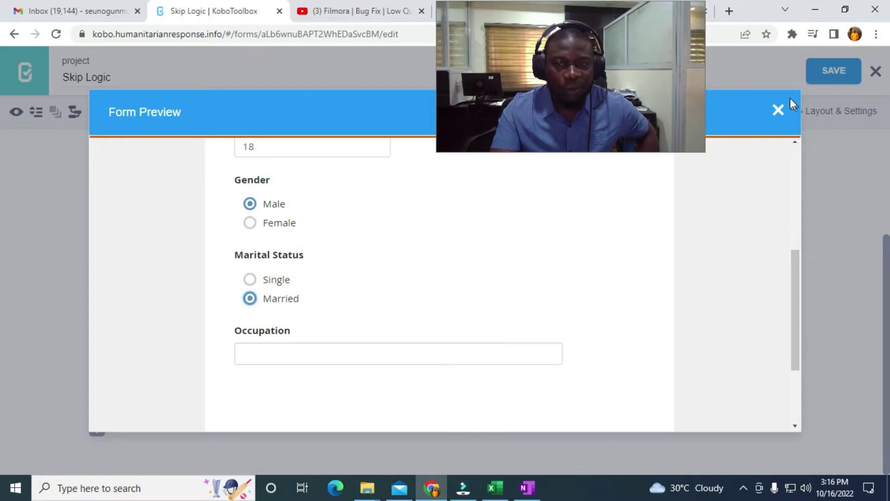
left_click(780, 110)
left_click(545, 388)
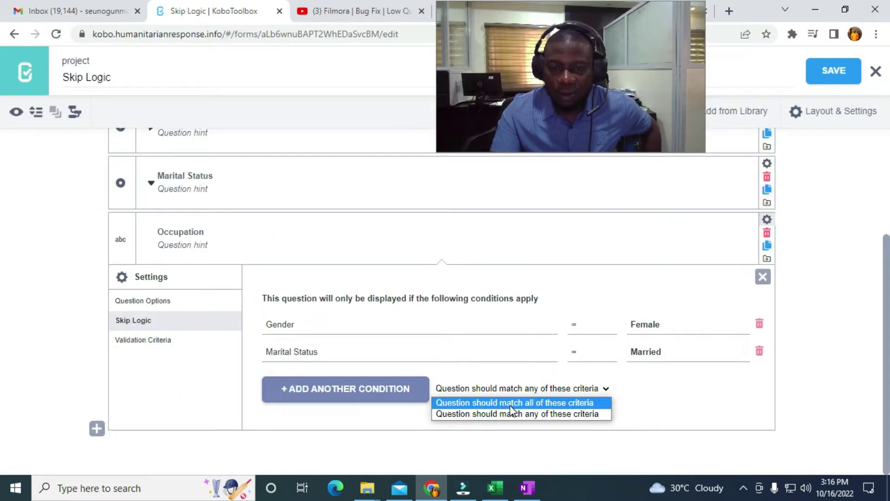
left_click(513, 403)
left_click(553, 388)
left_click(524, 414)
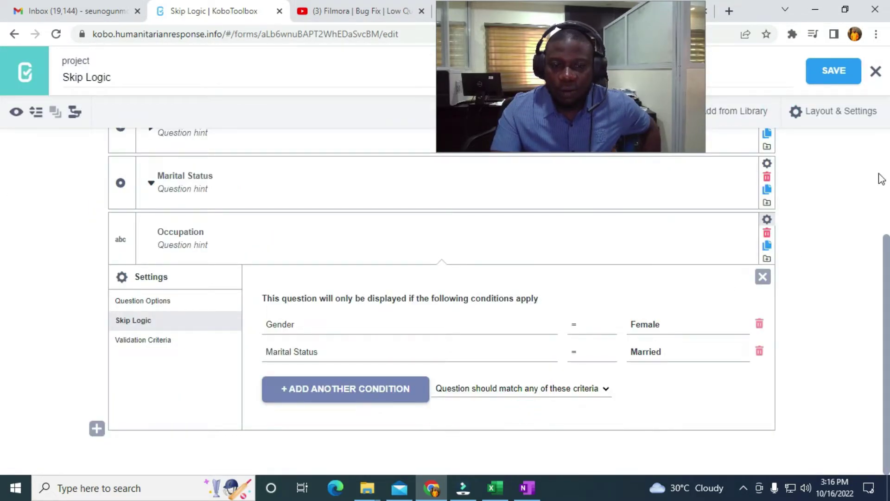
Save the form, reopen its preview and enter age 20.
left_click(833, 72)
left_click(16, 112)
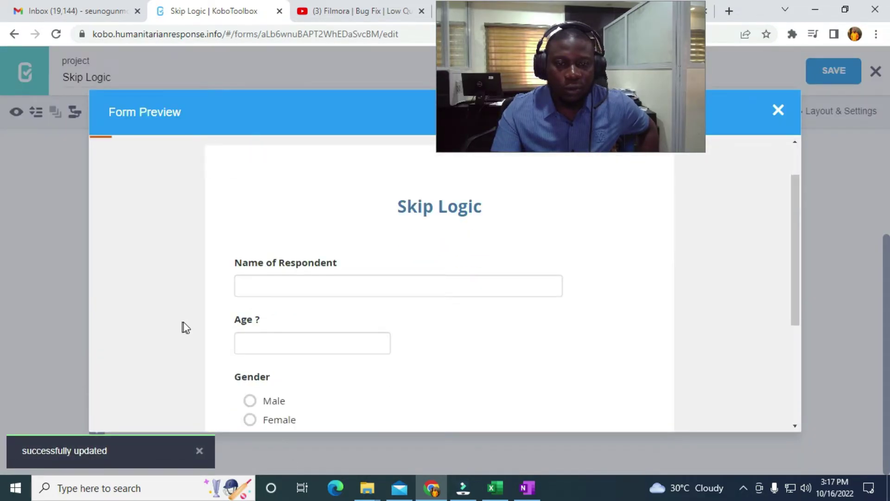
scroll(186, 328, "down", 2)
left_click(273, 271)
type("20")
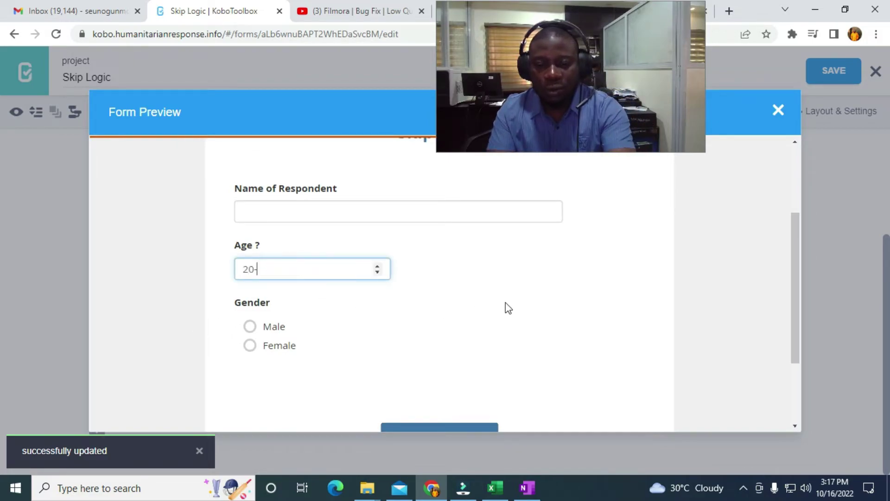
left_click(536, 298)
Test the Occupation question with Male and with Female, correct the age to 20, and close the preview.
left_click(276, 328)
scroll(260, 306, "down", 3)
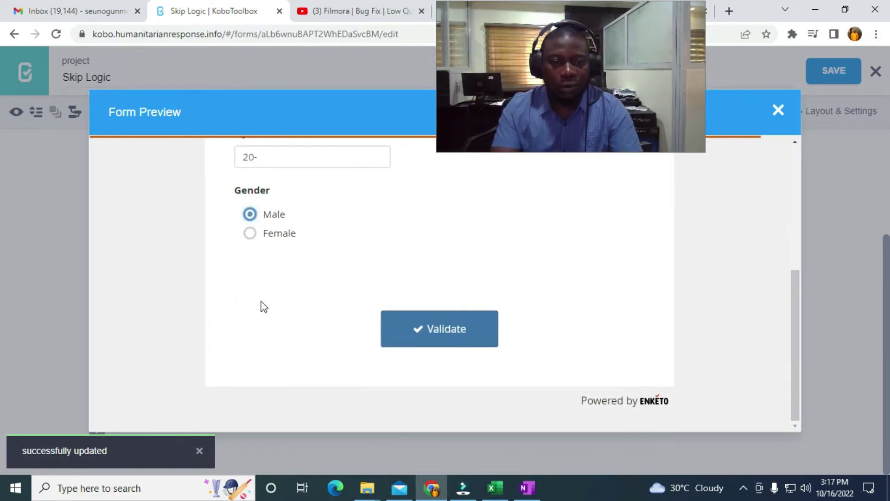
left_click(256, 233)
left_click(297, 157)
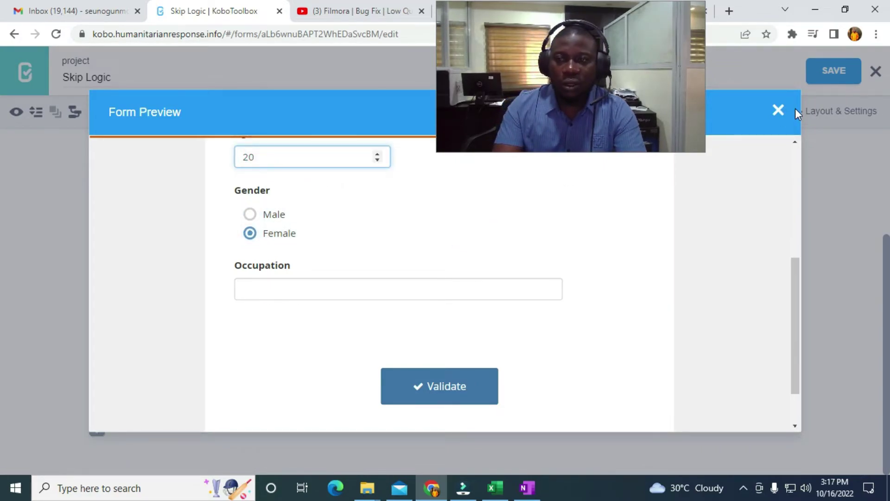
left_click(779, 110)
Change the Gender condition of the Occupation question to = Male and save the form.
left_click(651, 325)
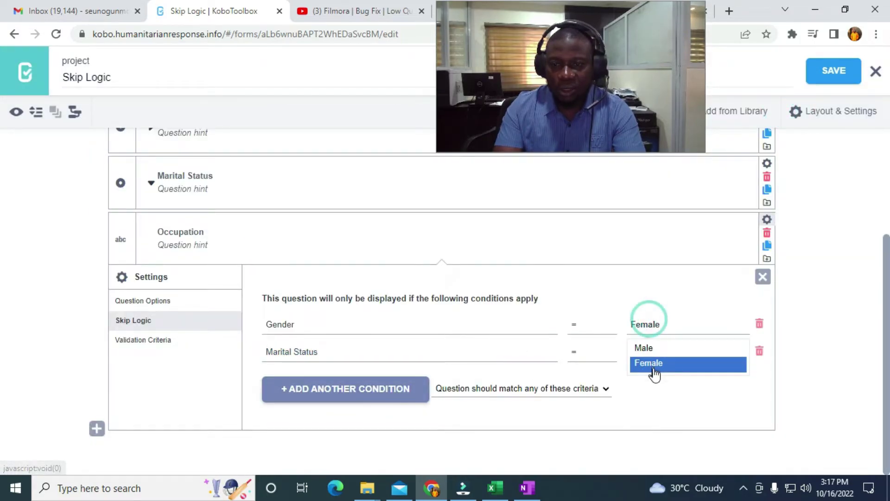
left_click(649, 345)
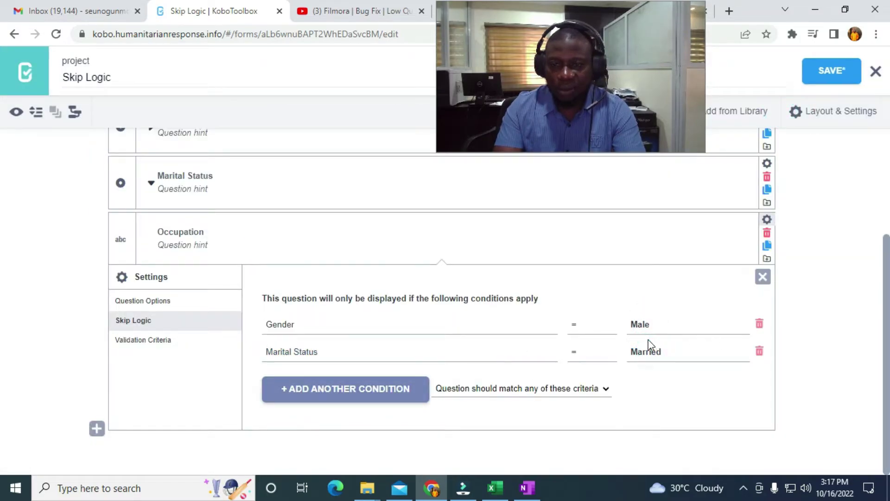
left_click(858, 78)
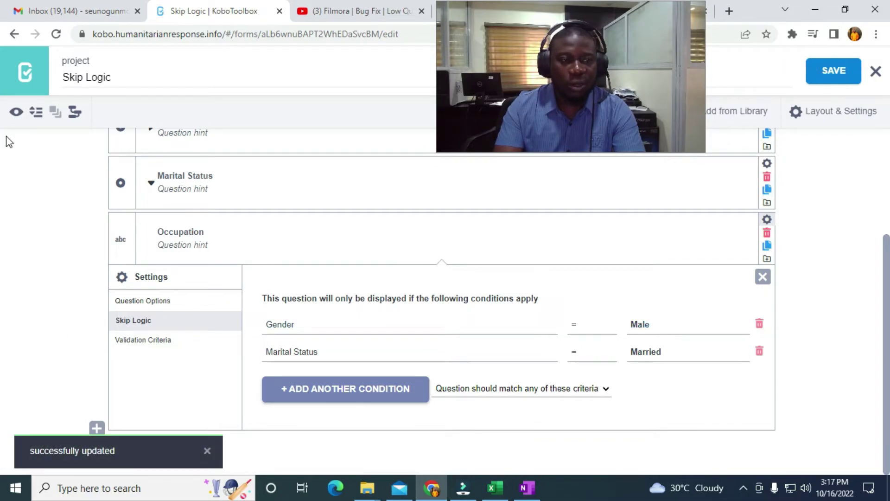
Preview the form with age 18 and test the Occupation question with gender Male and with Female.
left_click(16, 112)
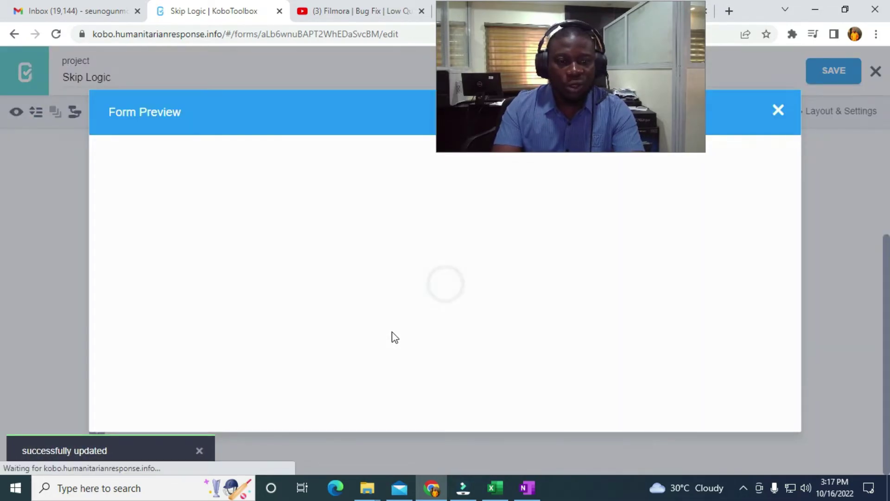
scroll(391, 332, "down", 4)
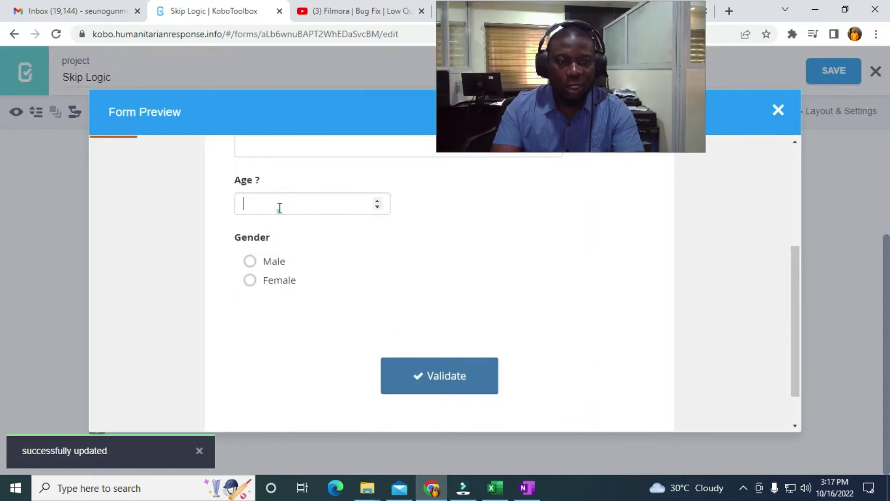
type("18")
left_click(471, 236)
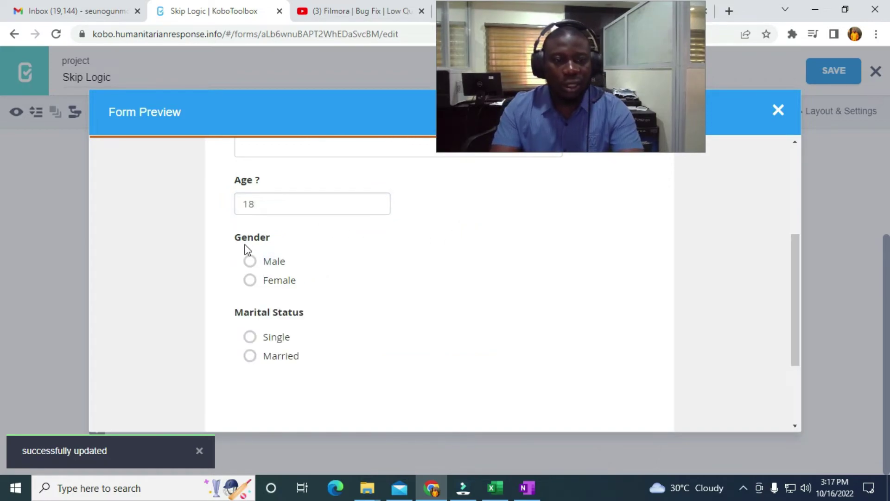
scroll(330, 311, "down", 2)
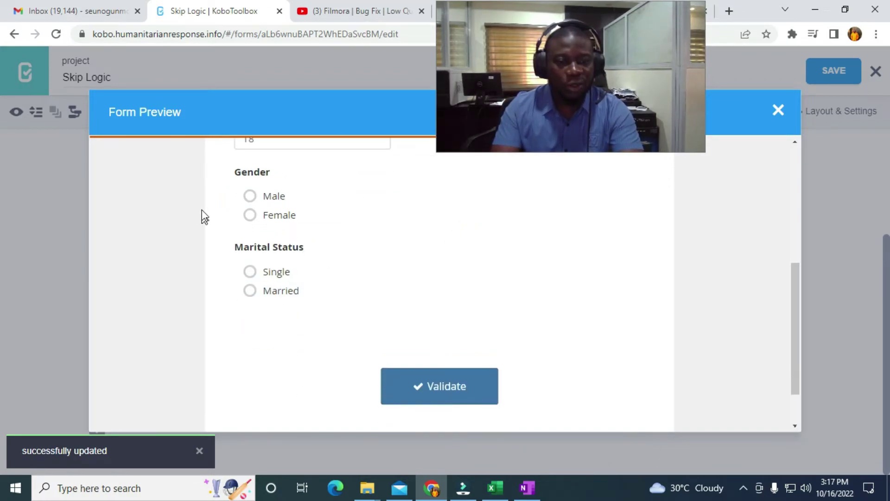
left_click(250, 195)
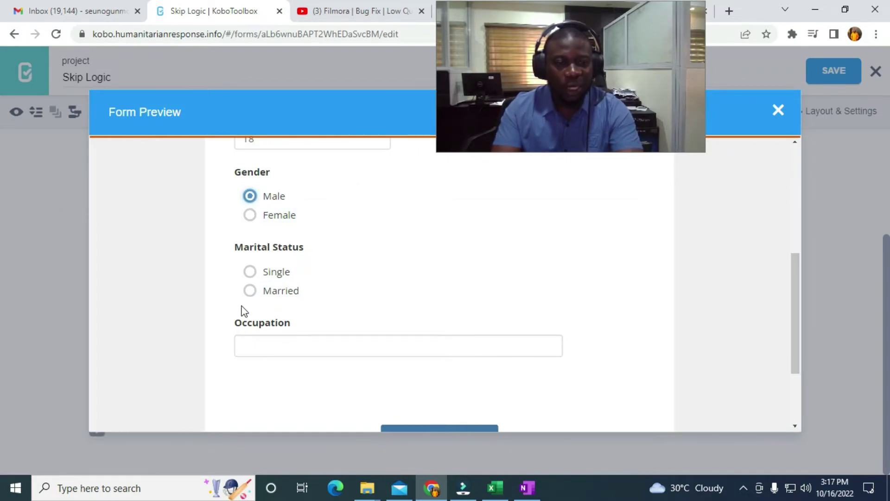
left_click(251, 214)
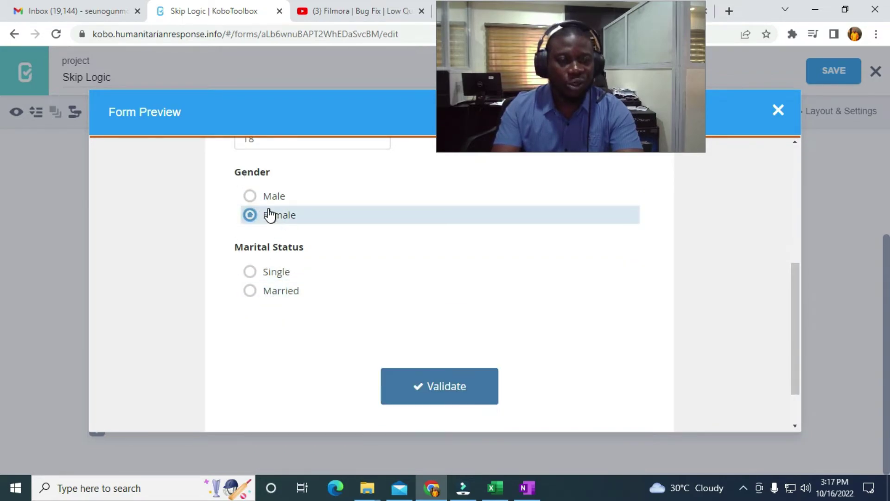
Test the Occupation question with marital status Married and close the form preview.
left_click(260, 296)
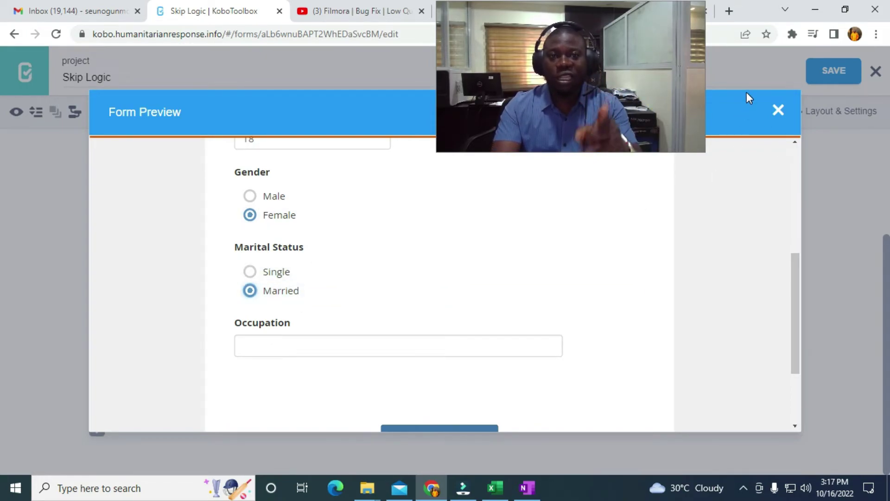
left_click(778, 110)
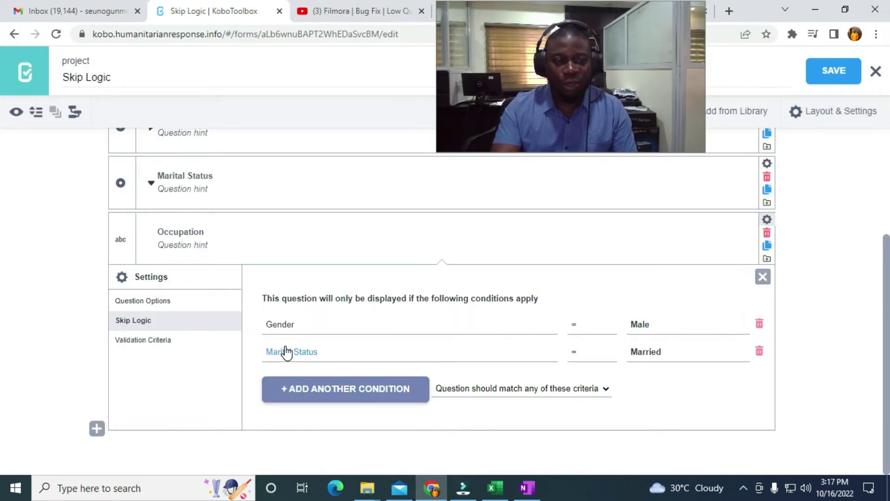
Delete both the Gender and Marital Status skip logic conditions from the Occupation question.
left_click(757, 278)
left_click(759, 323)
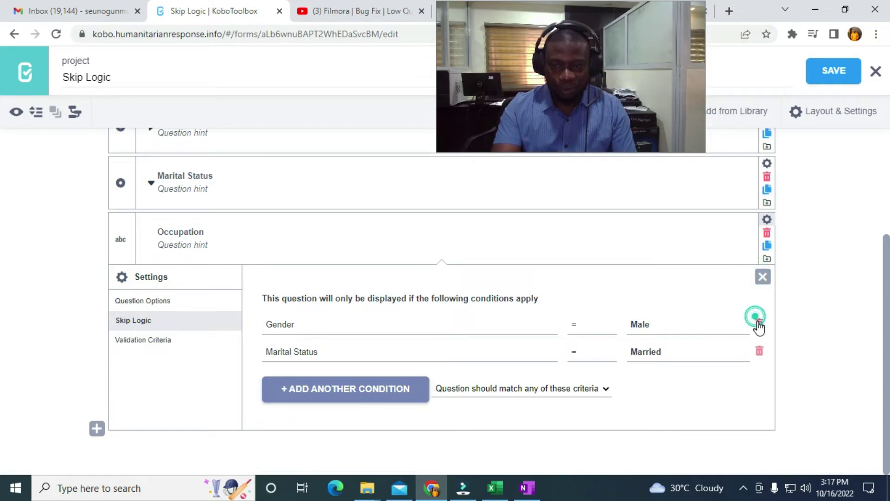
left_click(759, 351)
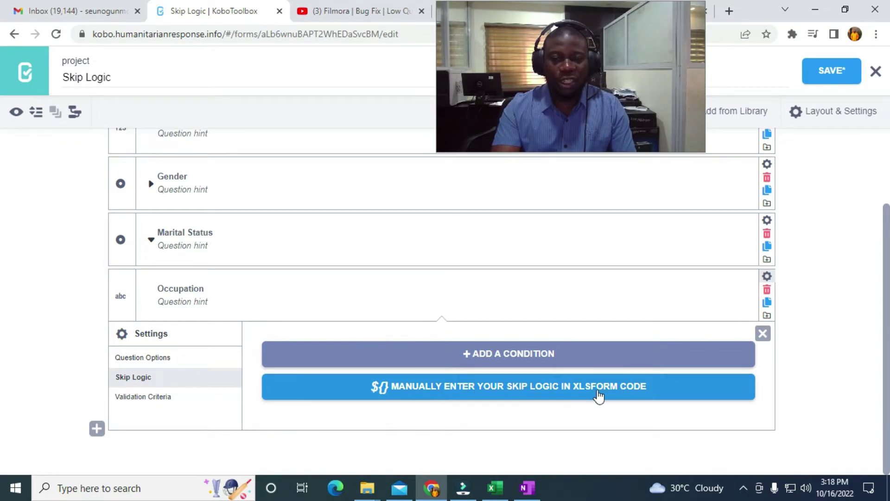
Expand the Gender question's responses and set the XML values to 1 for Male and 2 for Female.
scroll(247, 308, "up", 2)
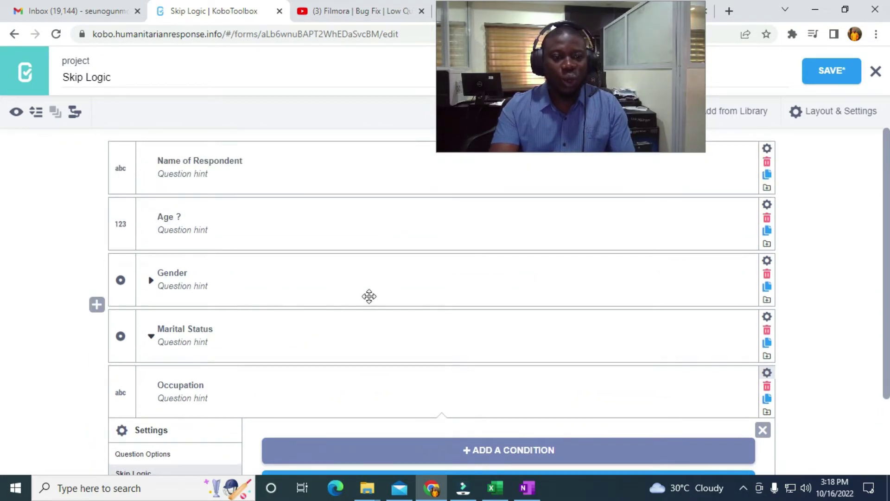
scroll(218, 355, "down", 1)
scroll(219, 355, "down", 1)
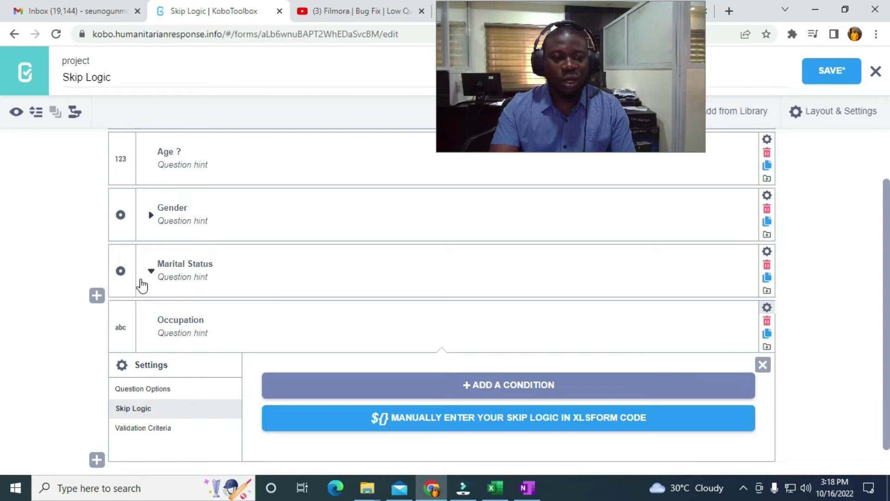
left_click(151, 216)
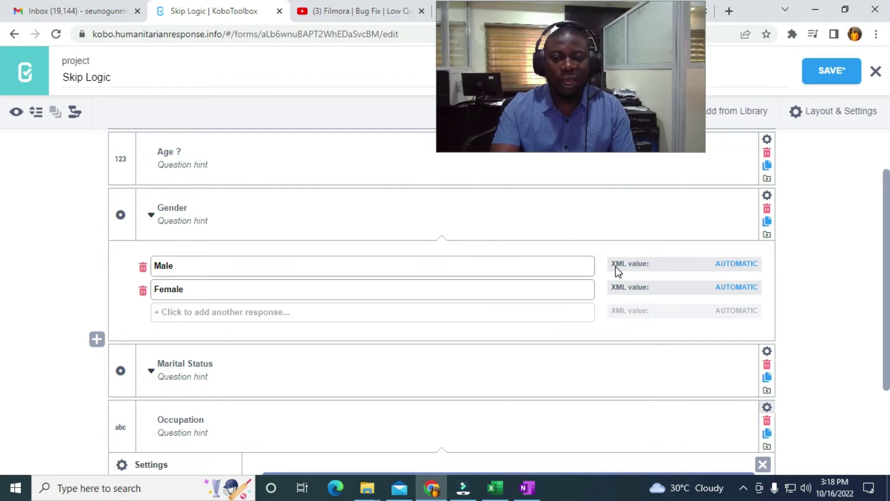
left_click(735, 265)
type("1")
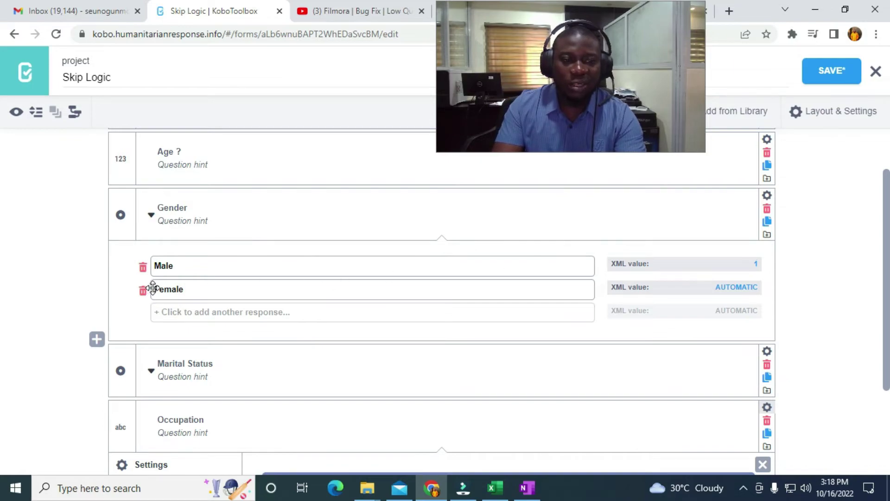
left_click(738, 287)
type("2")
left_click(864, 309)
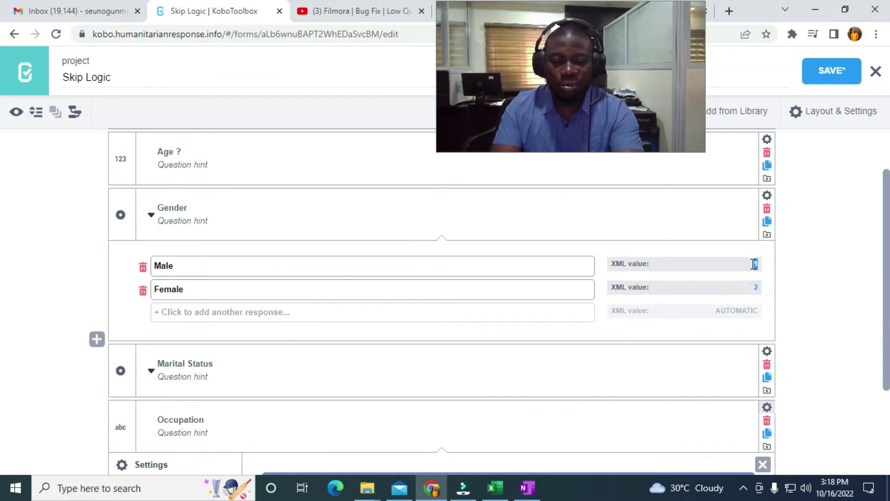
Try male as the XML value of the Male response and set it back to 1.
type("male")
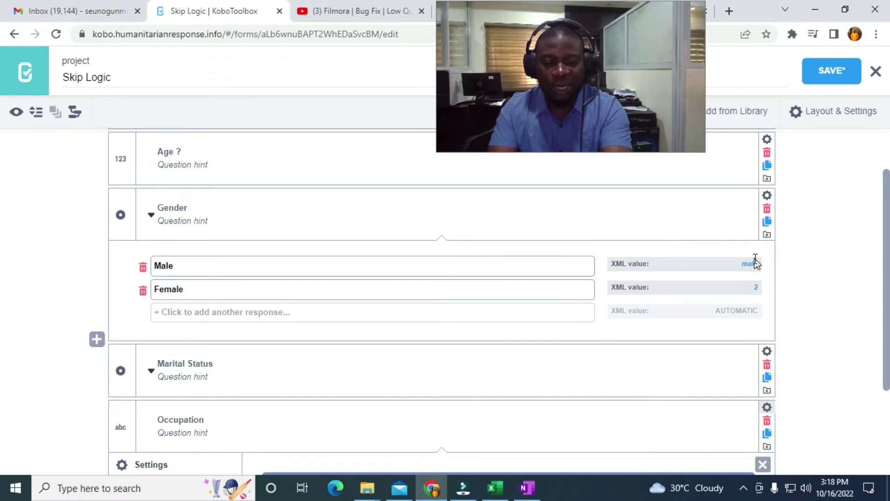
left_click(745, 263)
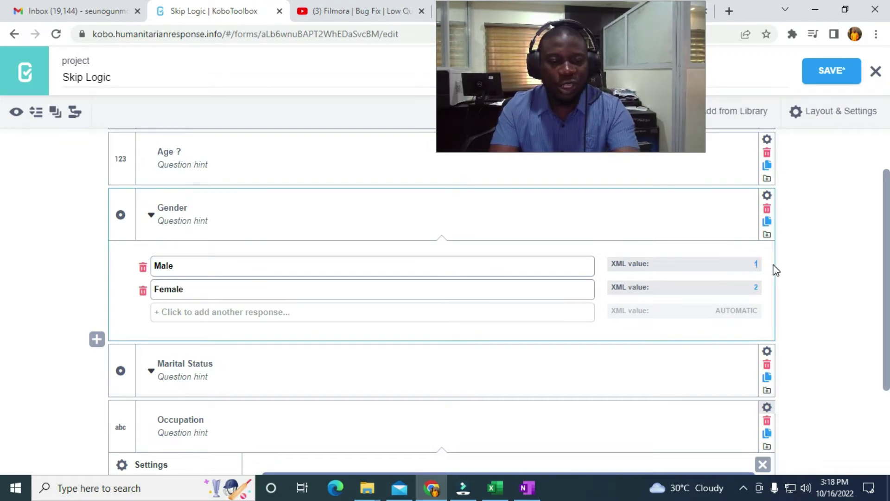
left_click(750, 263)
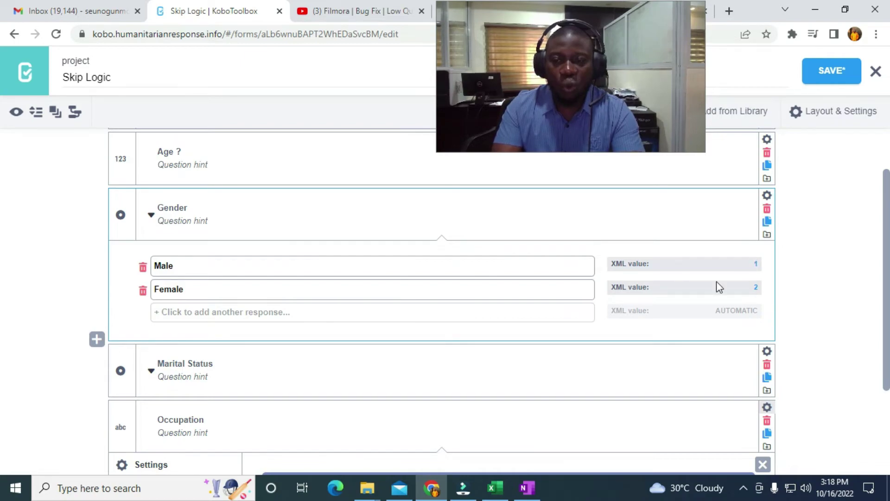
Expand the Marital Status question's responses and set the XML values to 1 for Single and 2 for Married.
scroll(747, 287, "down", 1)
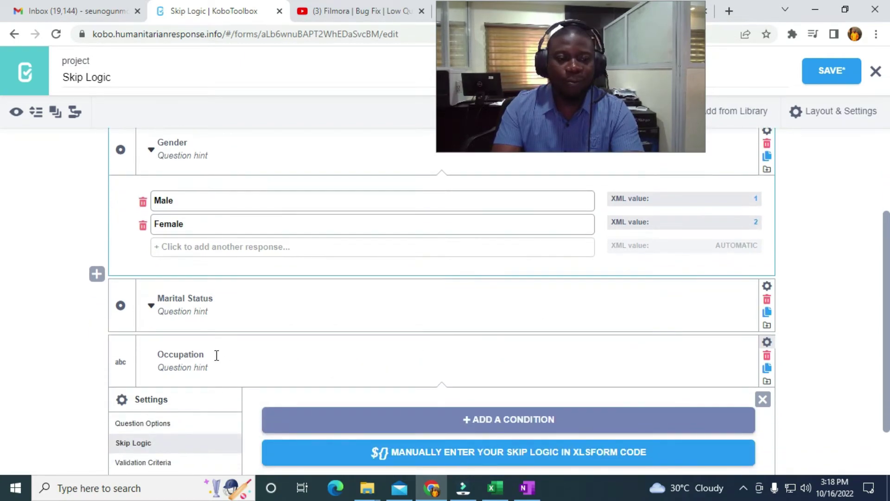
left_click(148, 310)
scroll(209, 320, "down", 1)
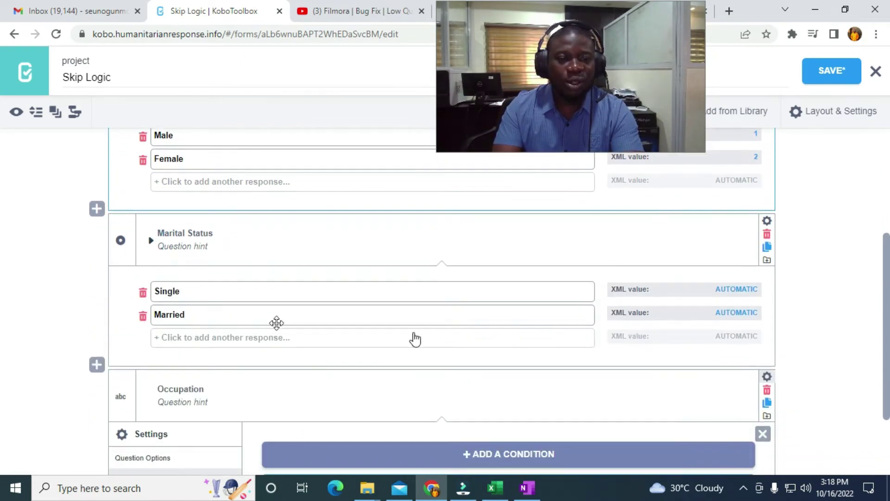
left_click(734, 288)
type("1")
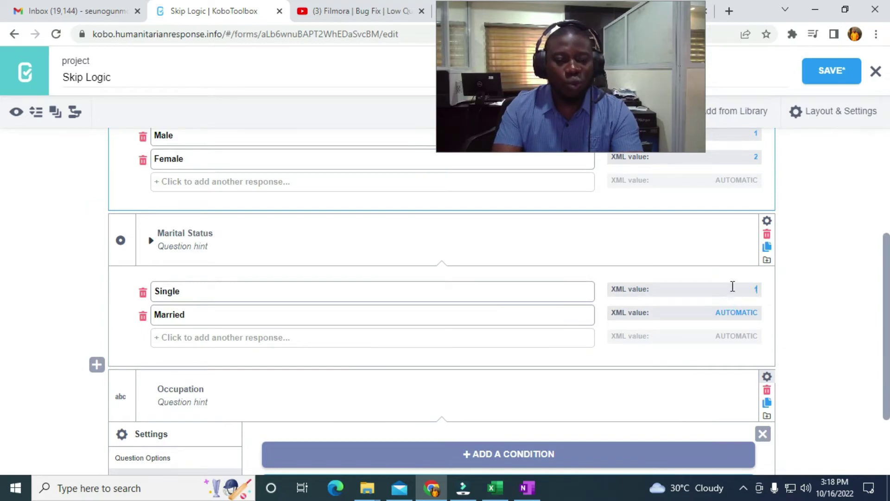
left_click(739, 311)
type("2")
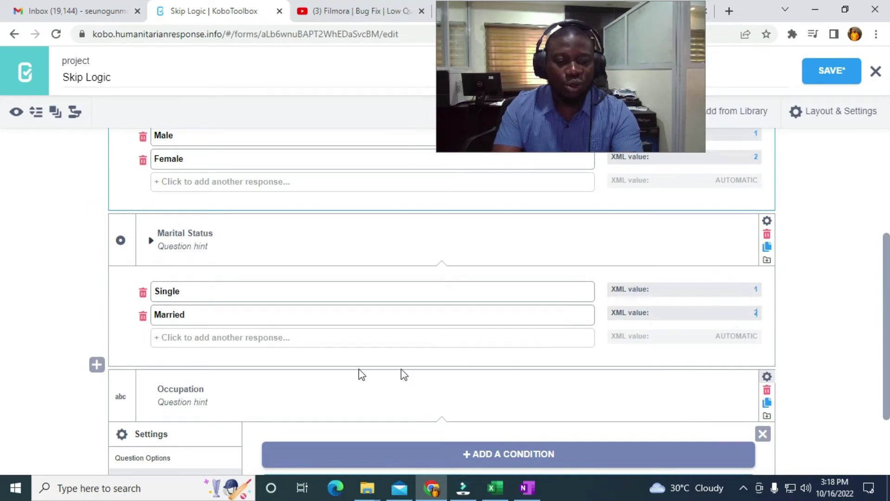
Add the response "prefer not to say" to Marital Status with XML value 3.
left_click(170, 338)
type("prefer not to say")
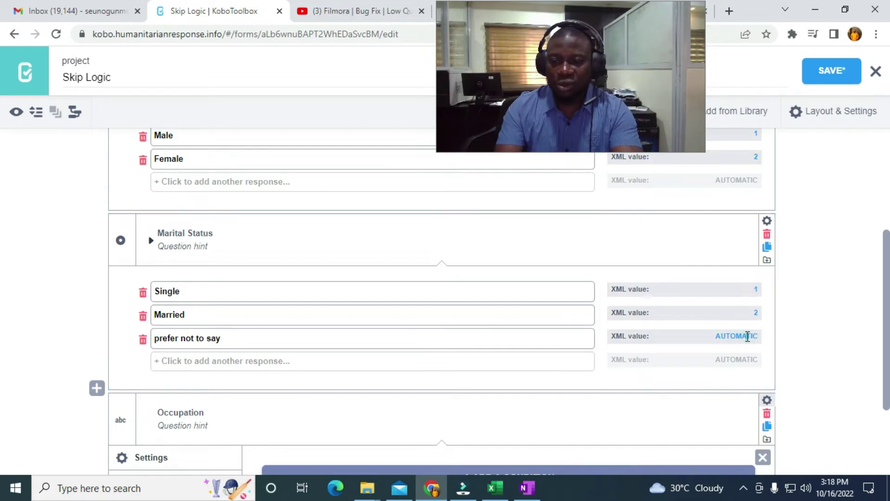
left_click(749, 336)
type("3")
left_click(826, 348)
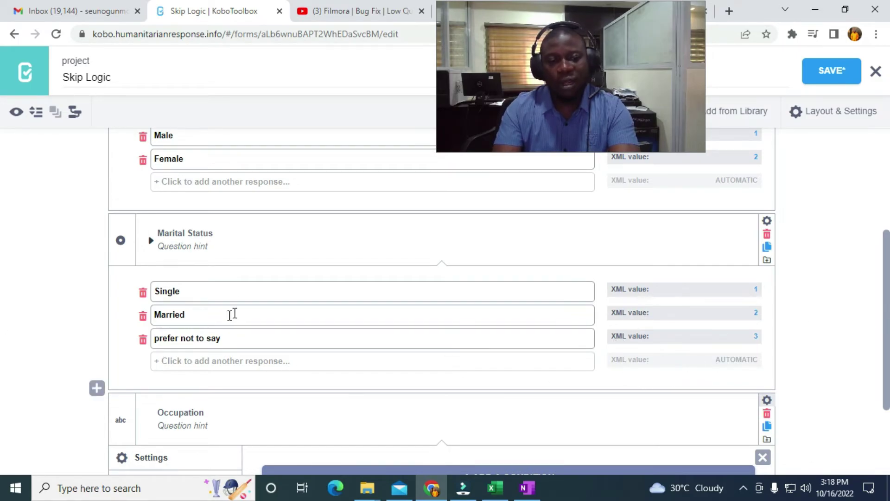
Review the Gender and Marital Status responses with their XML values and Occupation's skip logic options.
scroll(247, 286, "down", 3)
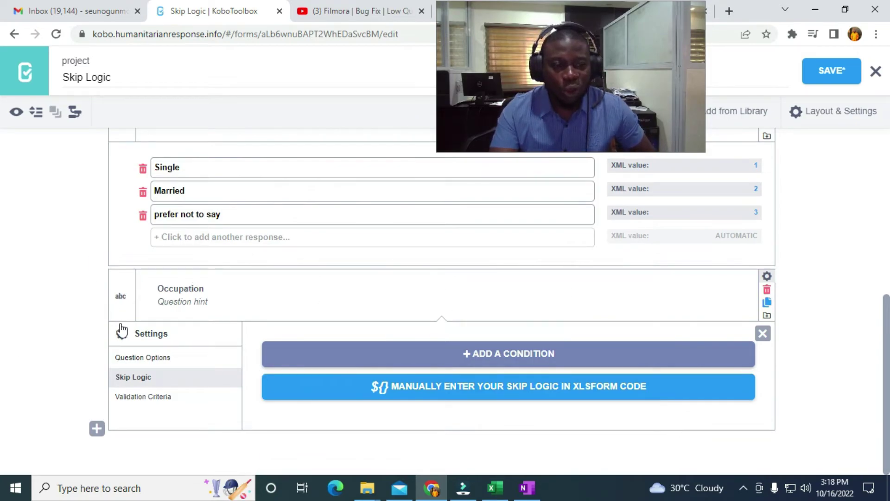
scroll(184, 327, "up", 2)
scroll(183, 329, "up", 3)
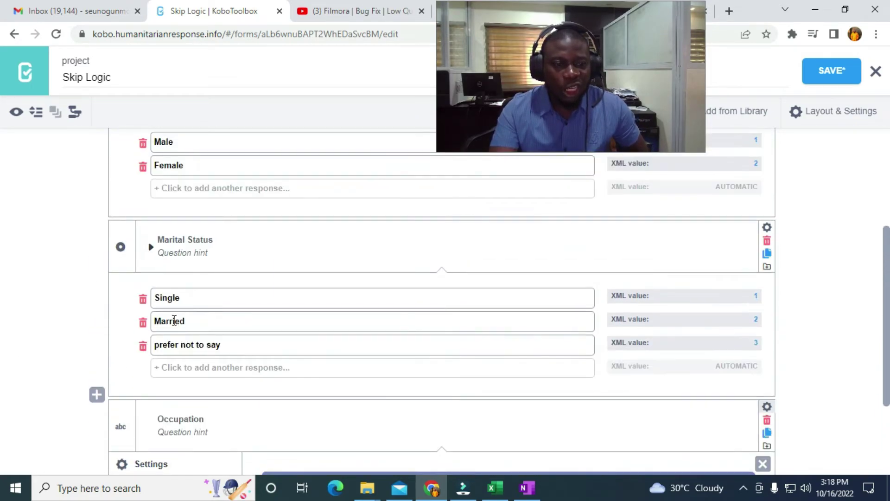
scroll(193, 225, "up", 3)
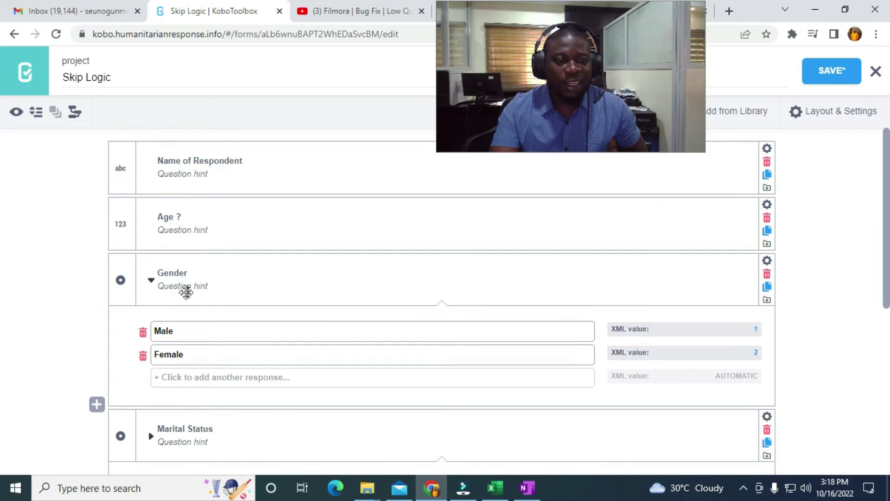
scroll(184, 290, "down", 2)
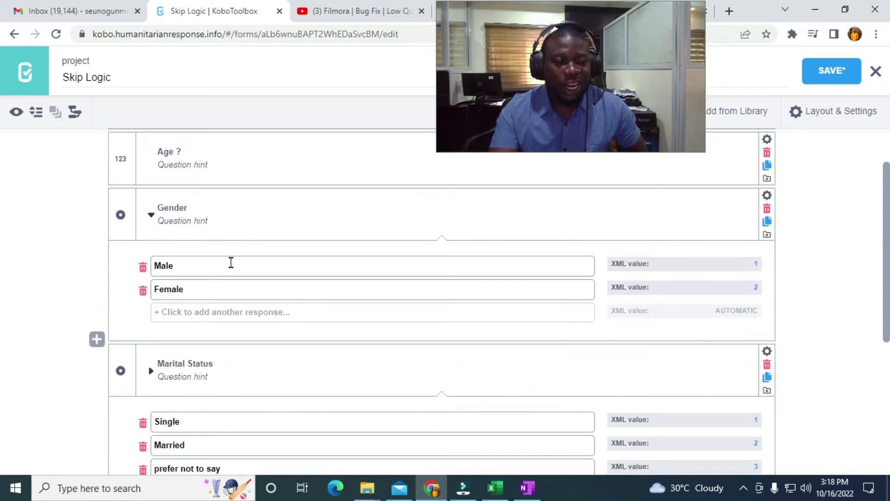
scroll(231, 262, "down", 4)
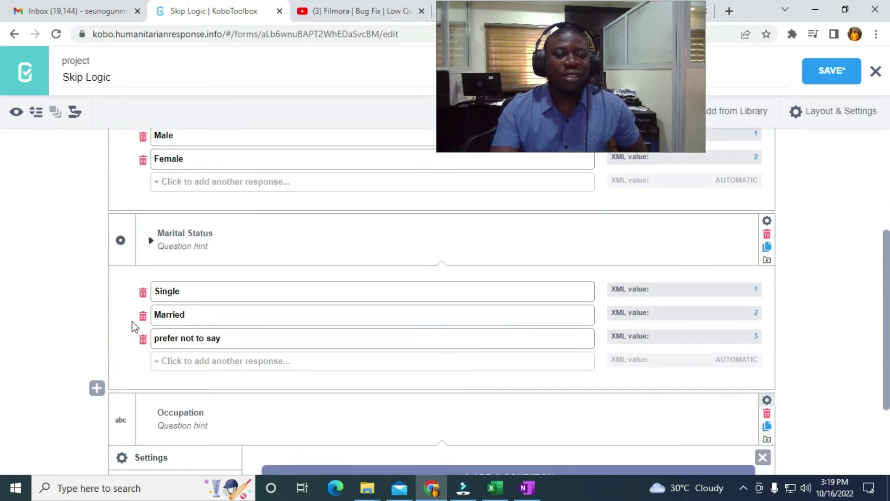
scroll(195, 316, "down", 3)
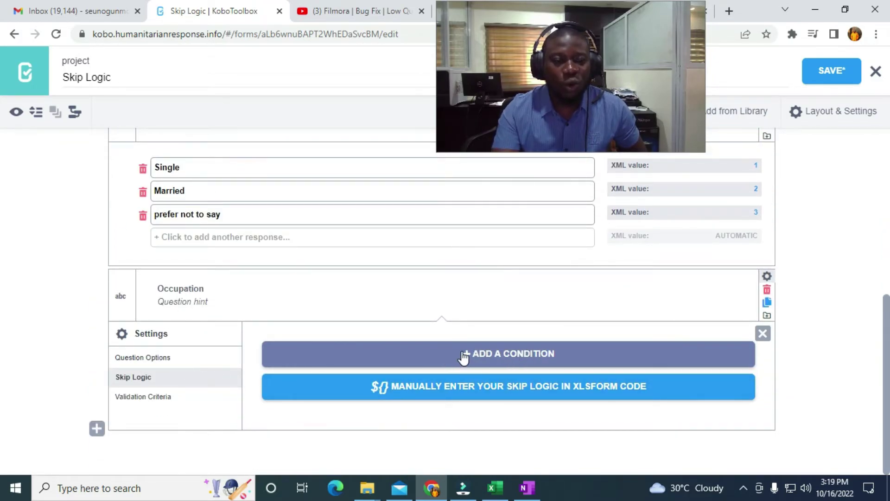
scroll(440, 352, "up", 7)
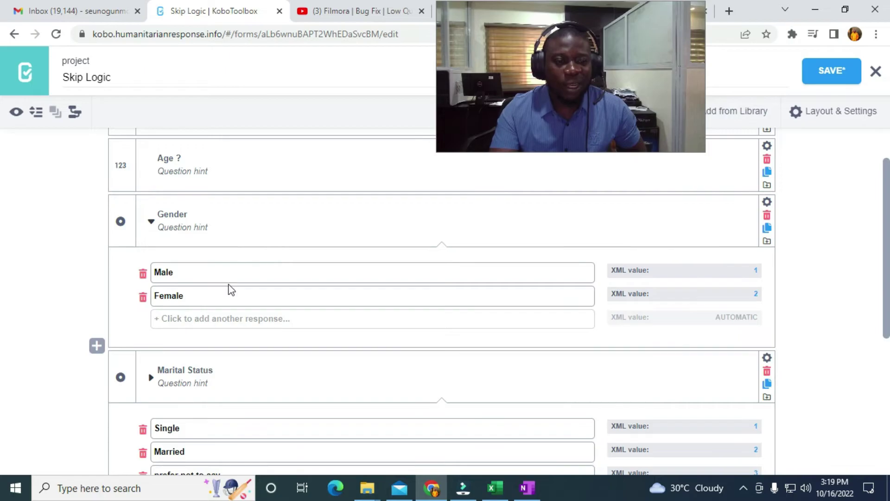
scroll(214, 290, "down", 3)
scroll(220, 374, "down", 3)
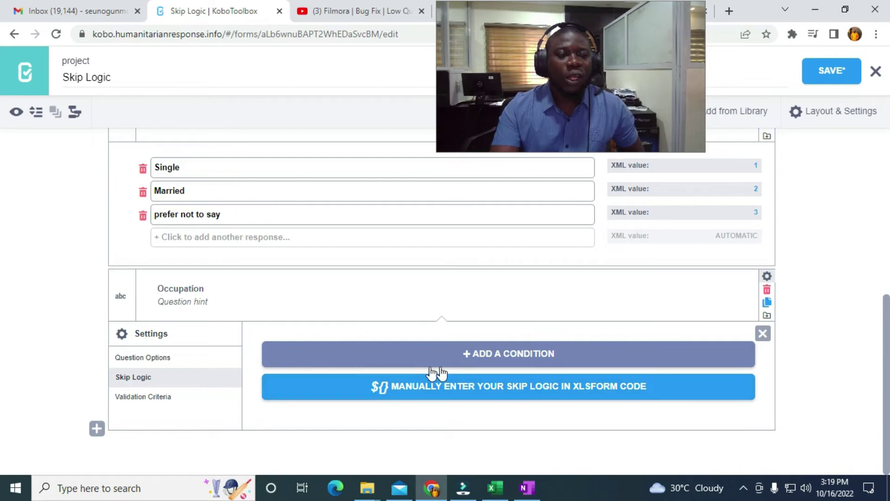
Switch Occupation's skip logic to manually entered XLSForm code and begin the expression with ${.
left_click(430, 393)
scroll(417, 385, "up", 3)
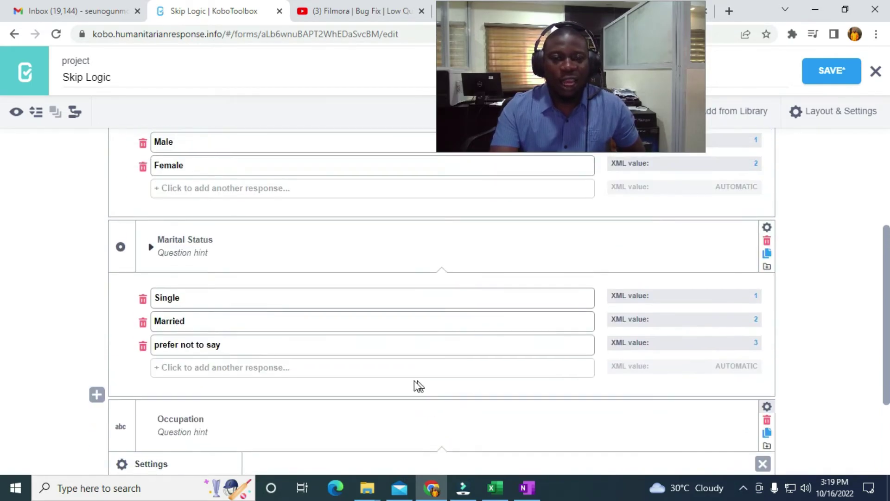
scroll(288, 357, "up", 3)
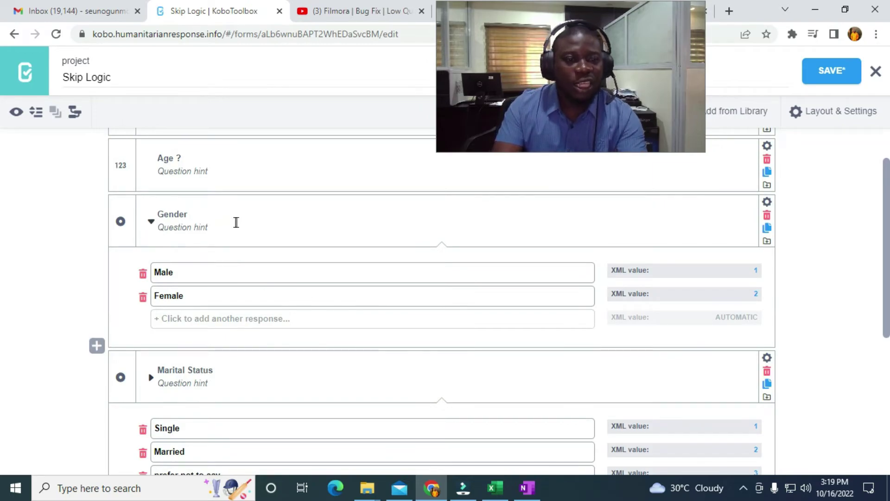
scroll(223, 224, "down", 1)
scroll(201, 237, "up", 1)
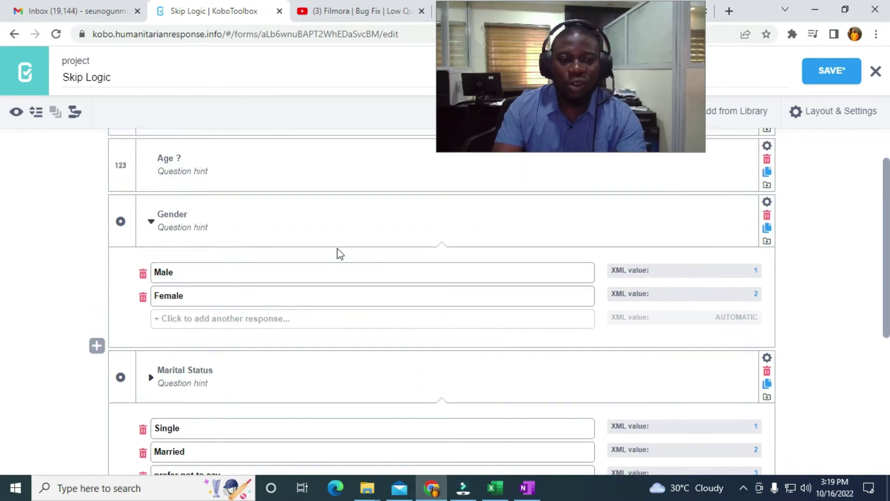
scroll(348, 325, "down", 5)
left_click(328, 366)
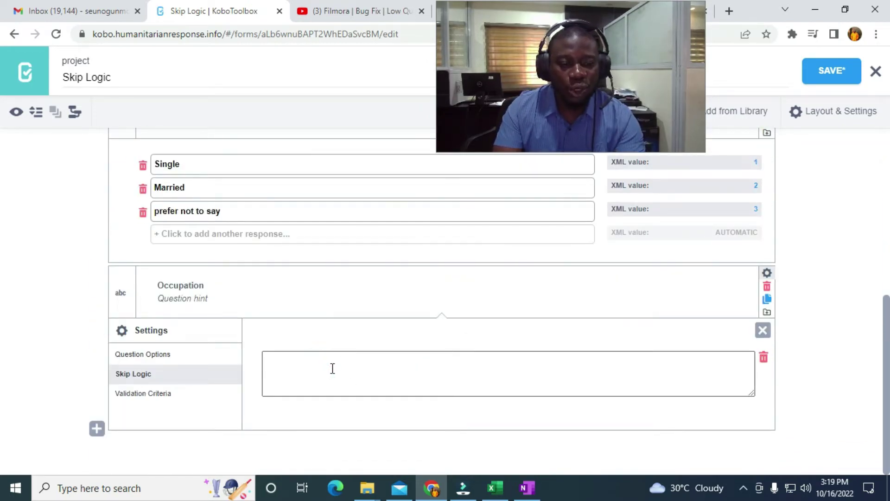
type("${")
Copy Gender's data column name into Occupation's skip logic code so that it reads ${Gender} = '.
scroll(344, 422, "up", 7)
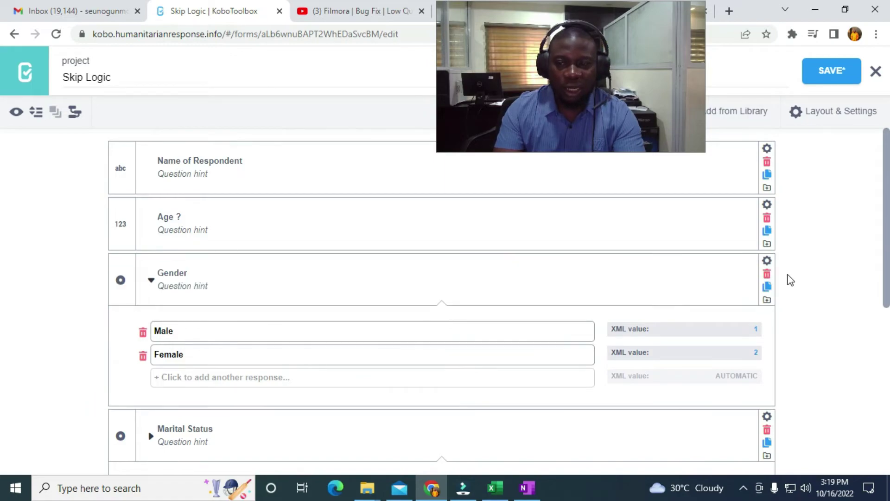
left_click(767, 261)
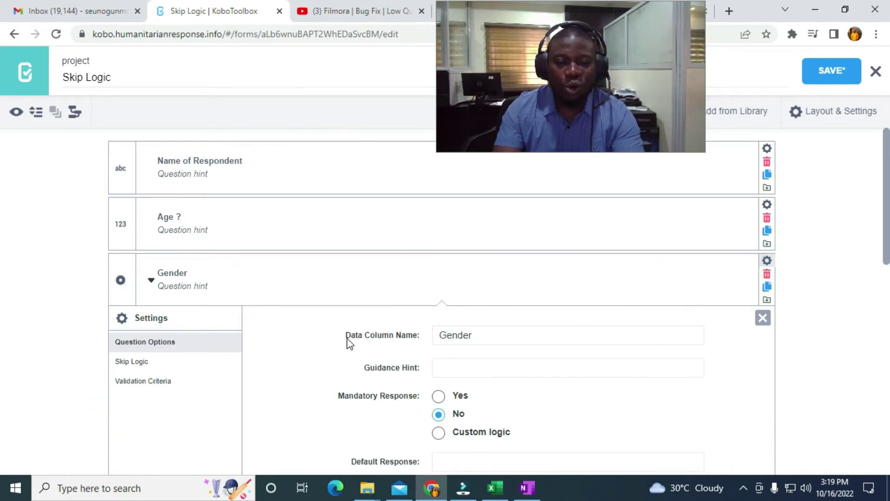
left_click_drag(489, 336, 424, 338)
key("ctrl+c")
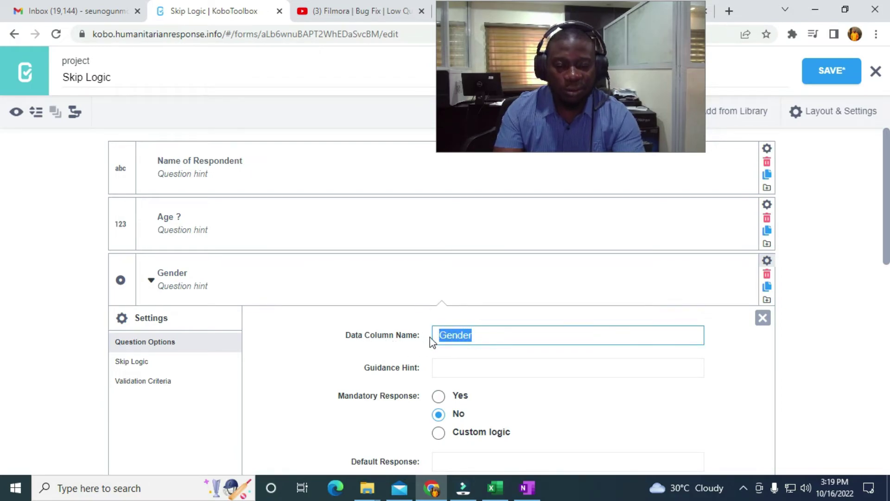
scroll(711, 346, "down", 6)
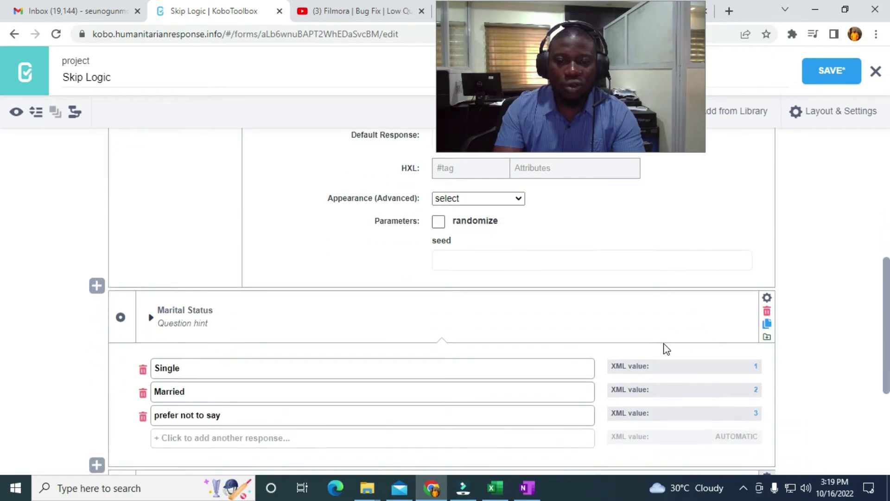
scroll(666, 348, "down", 4)
left_click(282, 370)
key("ctrl+v")
type("}")
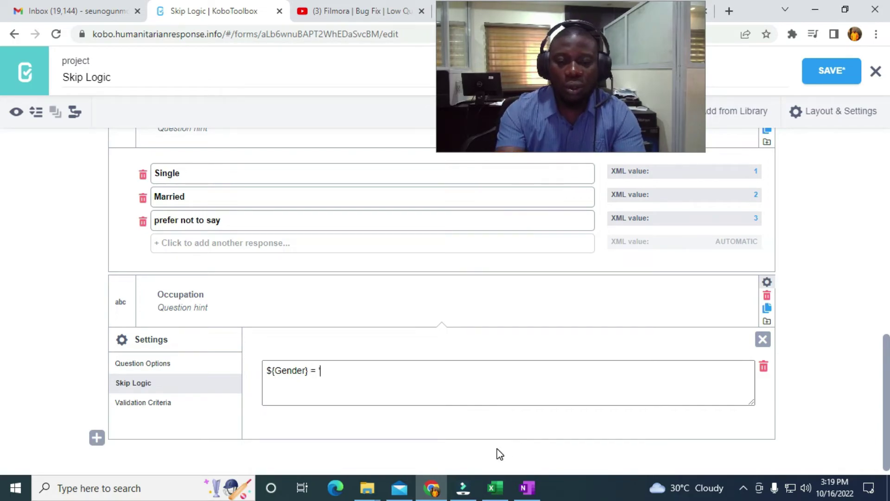
Show Gender's responses again and complete its condition in Occupation's skip logic with the Male value '1', followed by and.
scroll(497, 453, "up", 10)
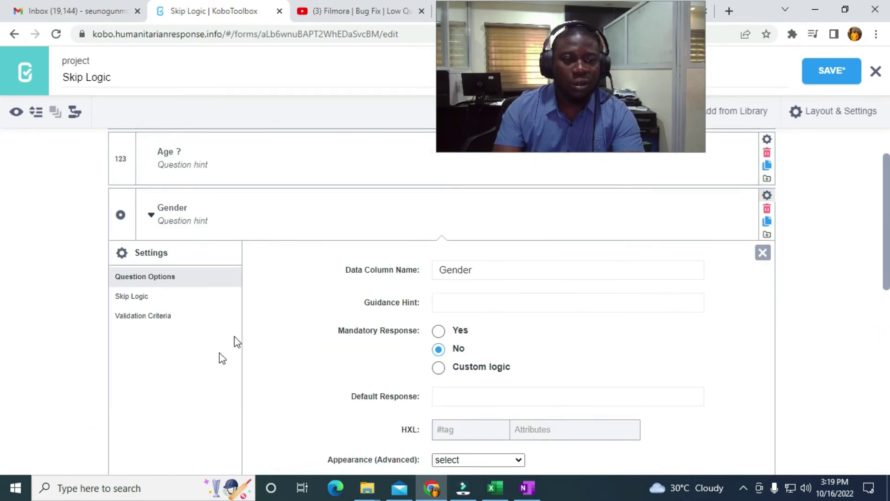
left_click(763, 253)
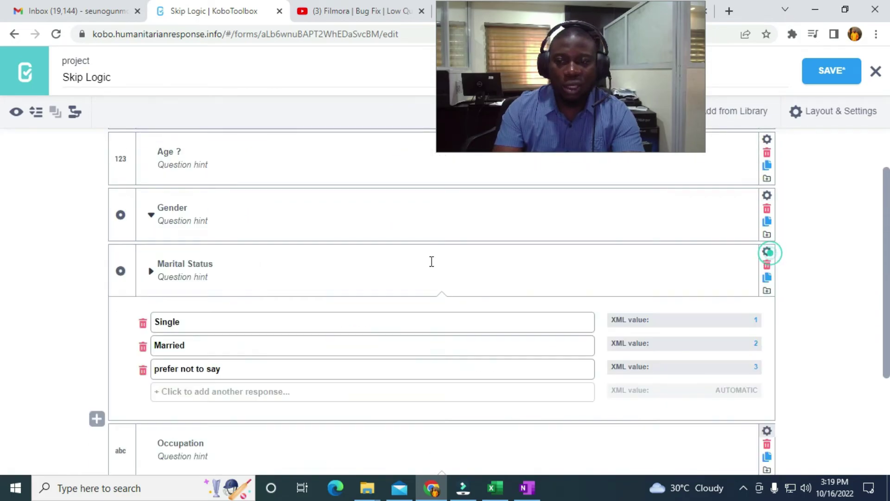
left_click(150, 214)
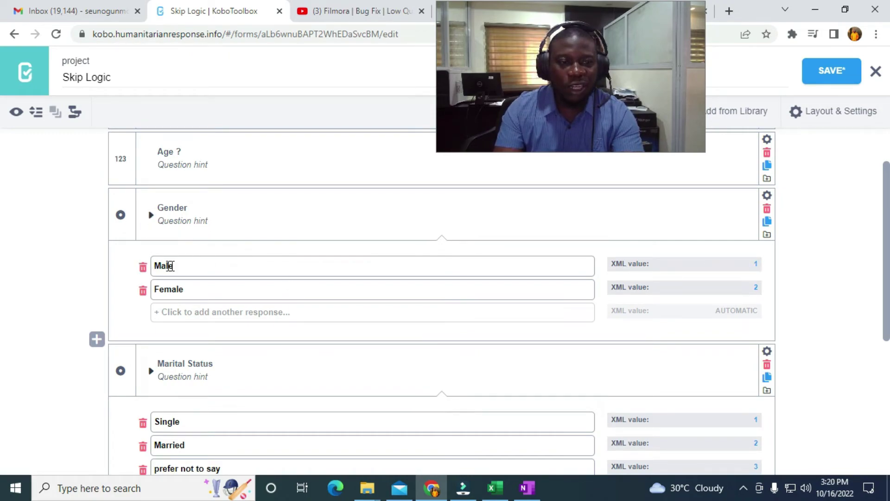
scroll(593, 343, "down", 5)
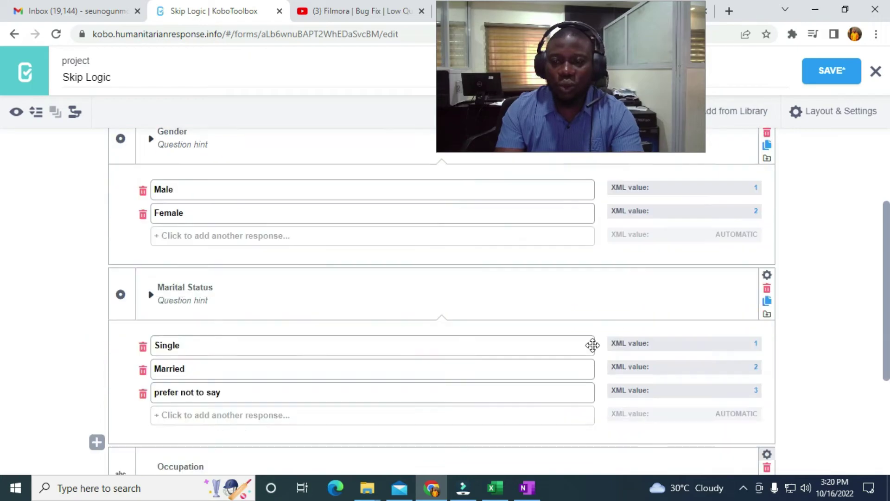
left_click(340, 360)
type("1")
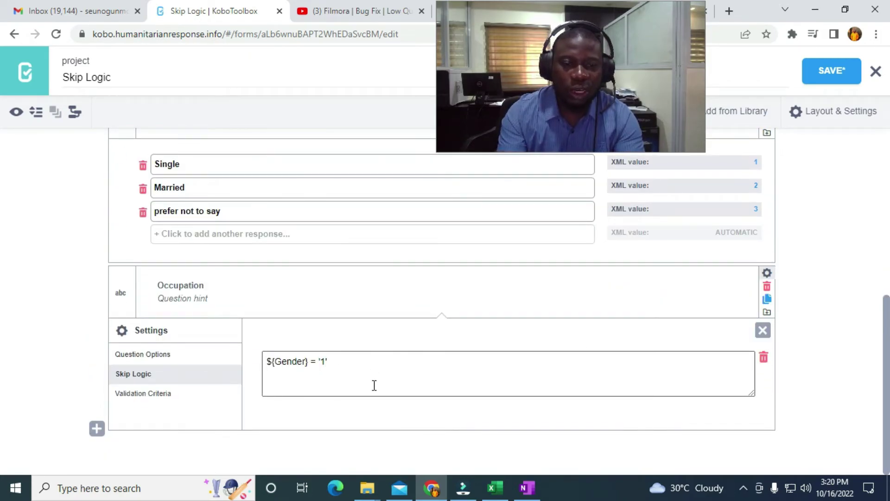
type("' a")
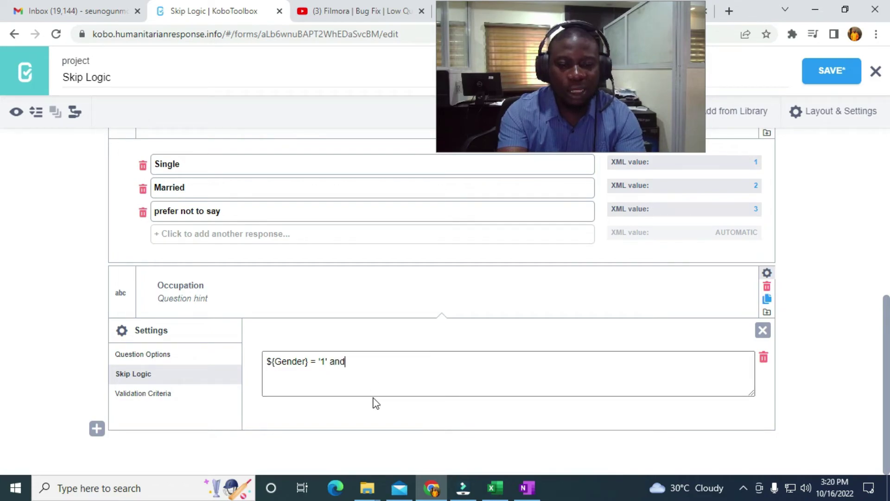
type("nd")
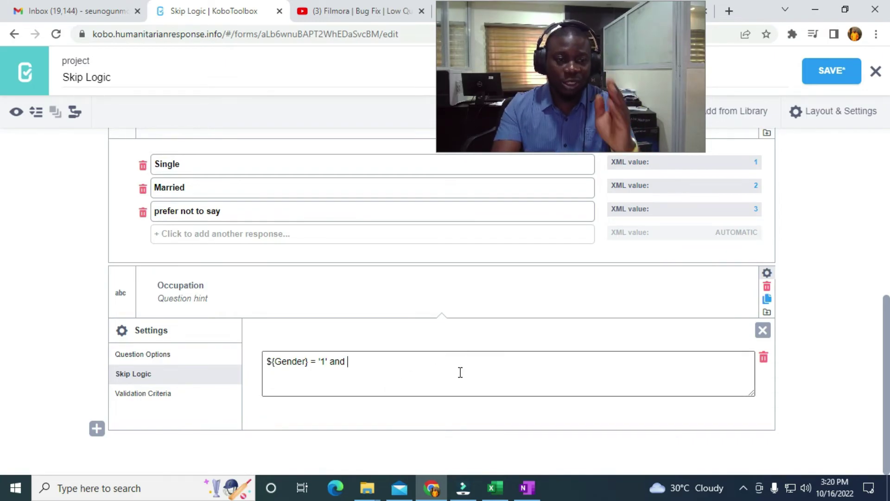
Extend Occupation's skip logic code with ${Marital_Status} =, using the data column name copied from Marital Status's settings.
scroll(459, 372, "up", 3)
scroll(459, 371, "down", 3)
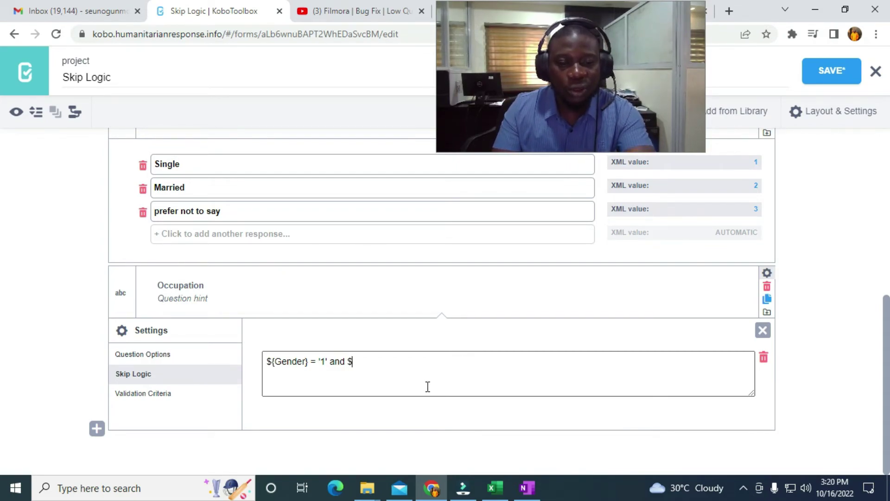
type("{")
scroll(374, 388, "up", 3)
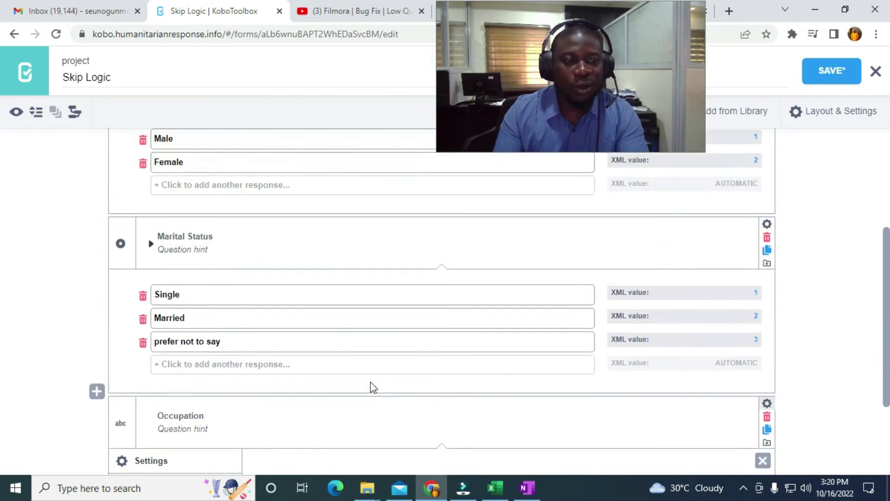
left_click(767, 224)
left_click_drag(525, 300, 439, 294)
key("ctrl+c")
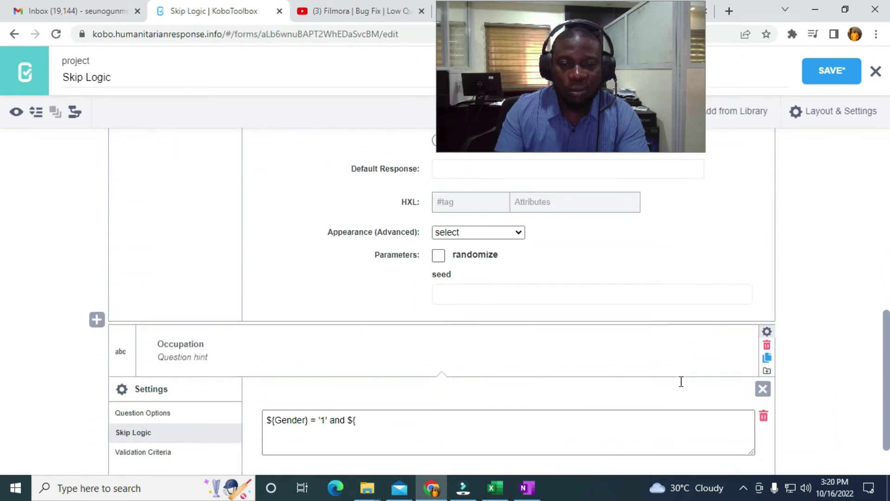
scroll(681, 381, "down", 1)
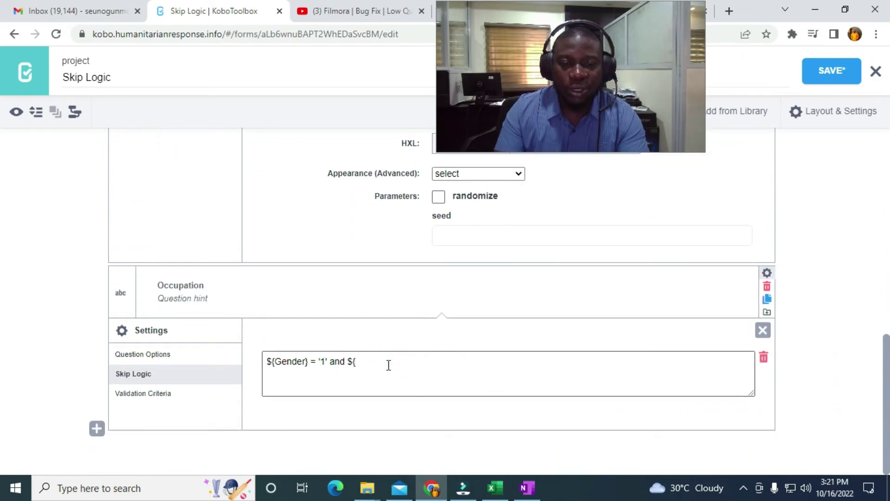
key("ctrl+v")
left_click(498, 408)
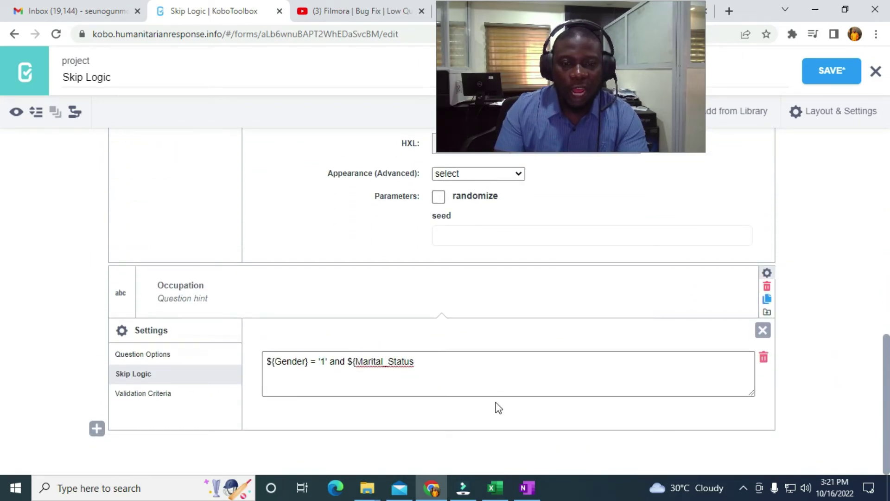
type("=")
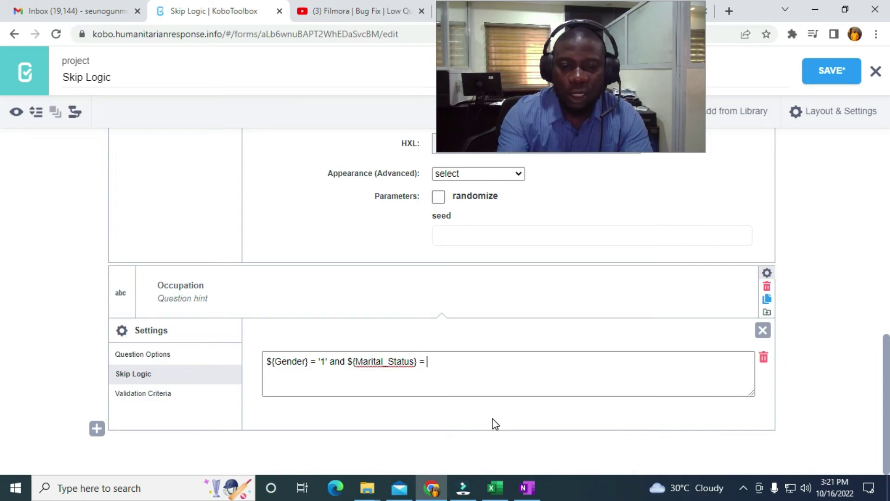
Show Marital Status's responses again, complete its skip logic condition with the Married value '2', and save the form.
scroll(429, 385, "up", 2)
scroll(350, 340, "up", 3)
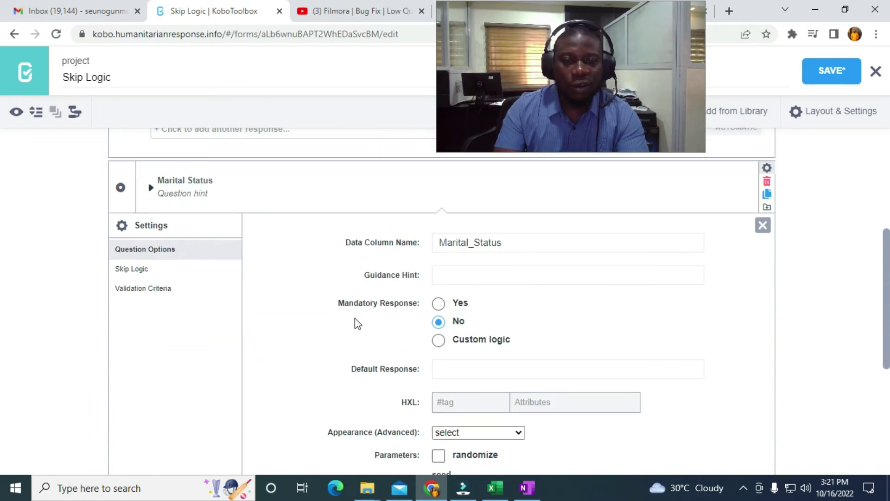
left_click(762, 225)
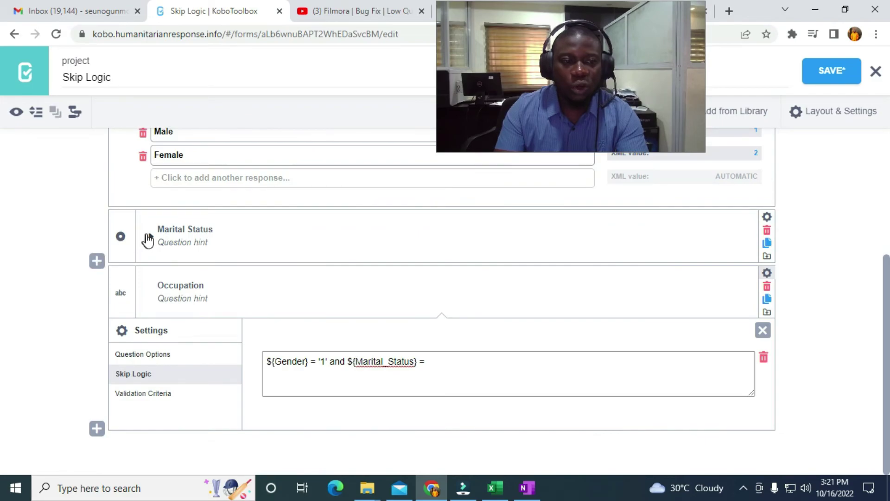
left_click(150, 237)
scroll(325, 360, "down", 2)
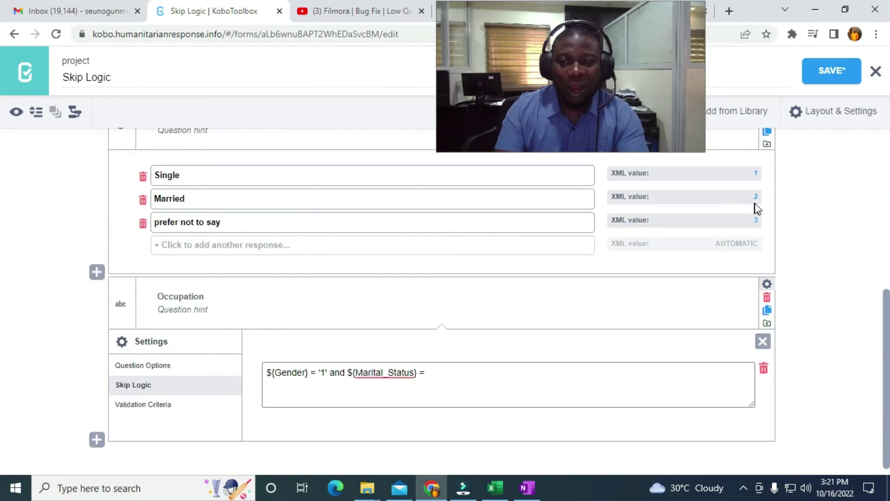
scroll(472, 312, "up", 3)
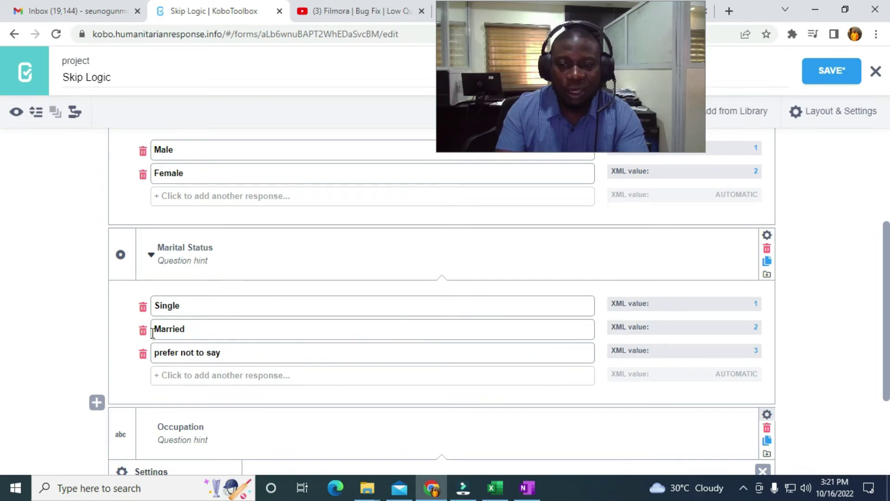
scroll(497, 369, "down", 3)
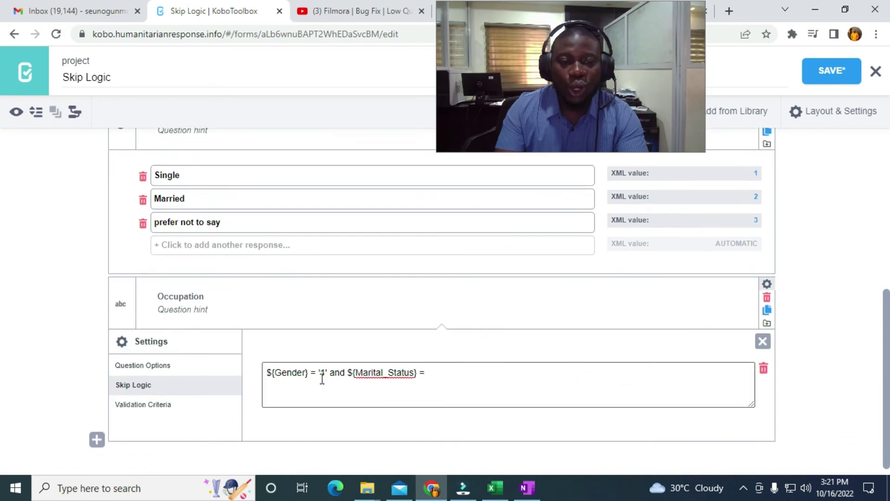
left_click(426, 374)
type("'2'")
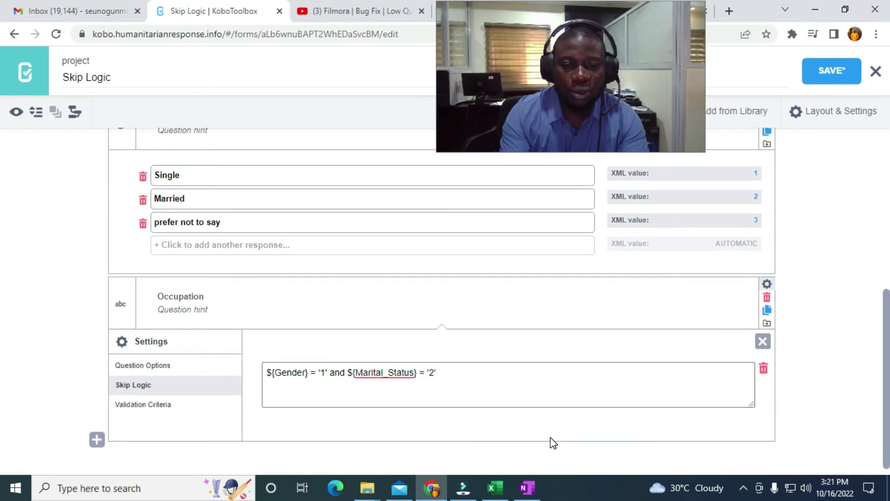
left_click(838, 70)
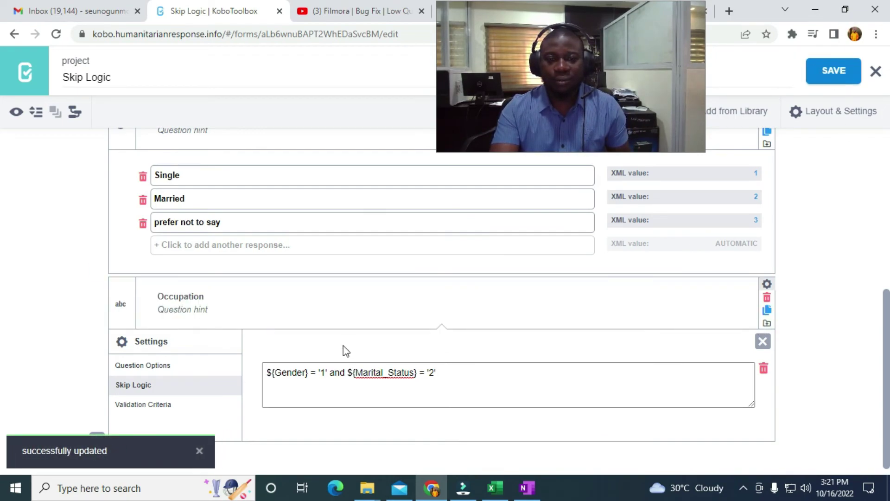
Check Occupation's skip logic expression against the XML values of the Gender and Marital Status responses.
left_click_drag(459, 369, 240, 379)
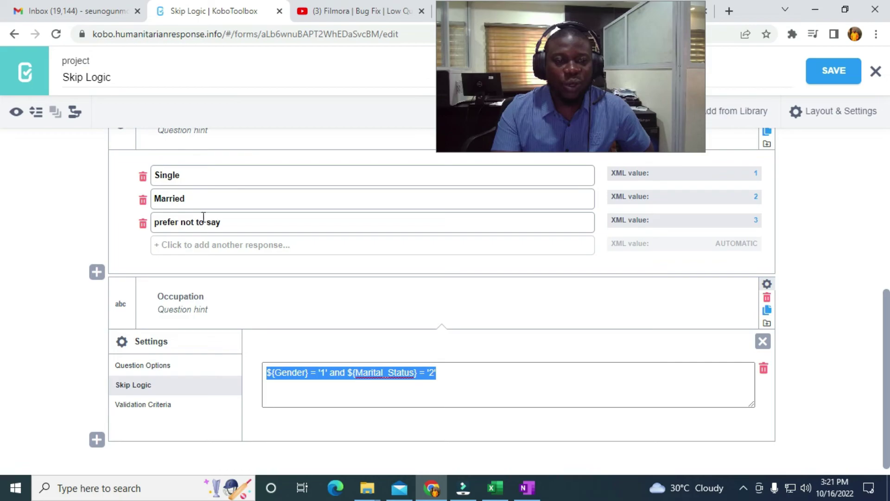
scroll(278, 343, "up", 1)
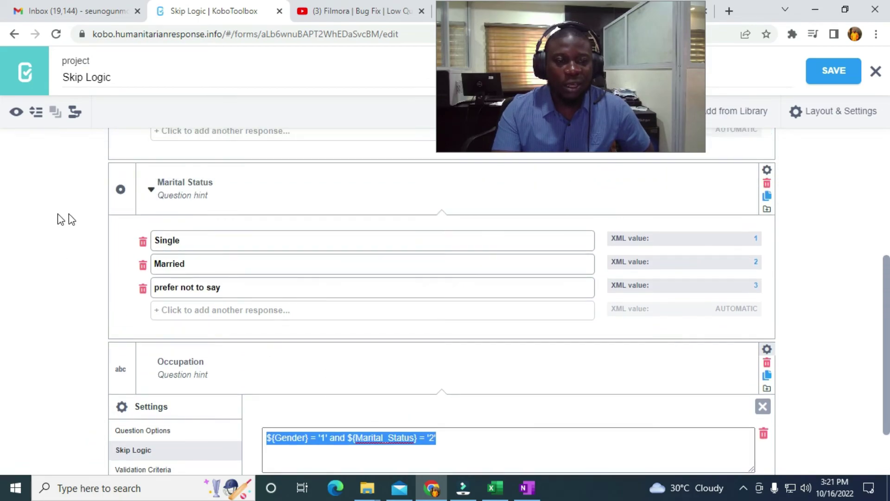
scroll(119, 243, "up", 4)
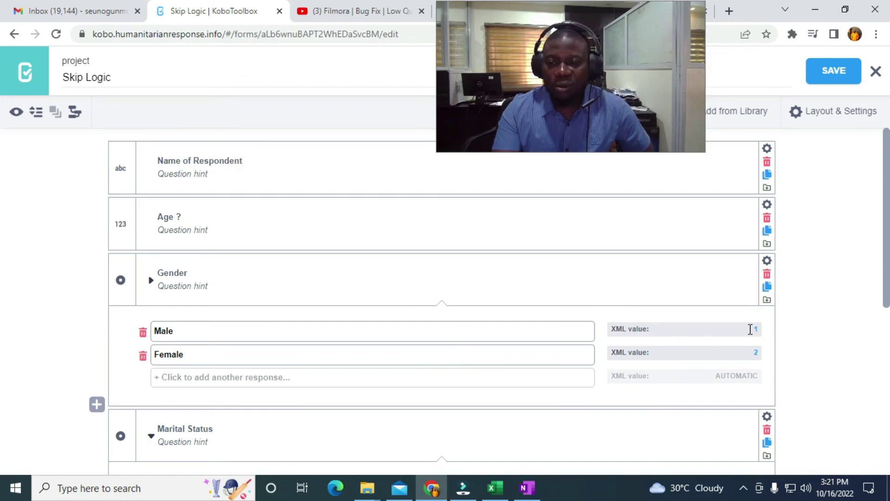
scroll(737, 325, "down", 3)
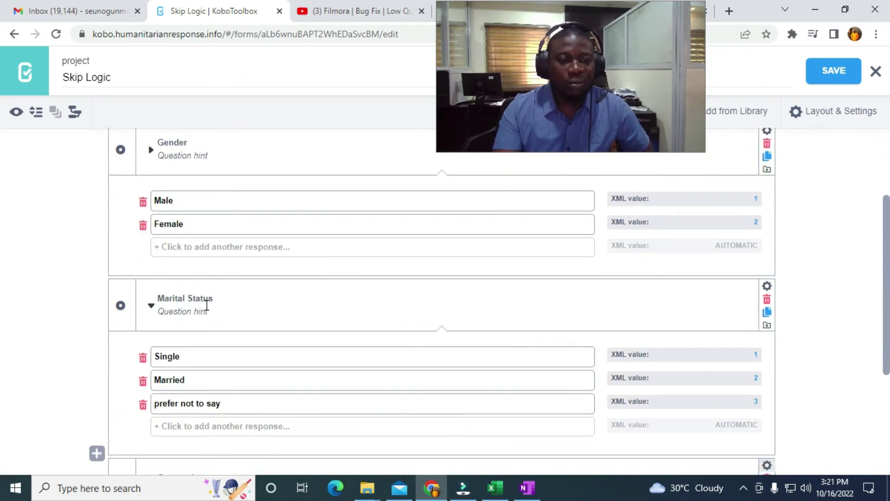
scroll(200, 320, "down", 3)
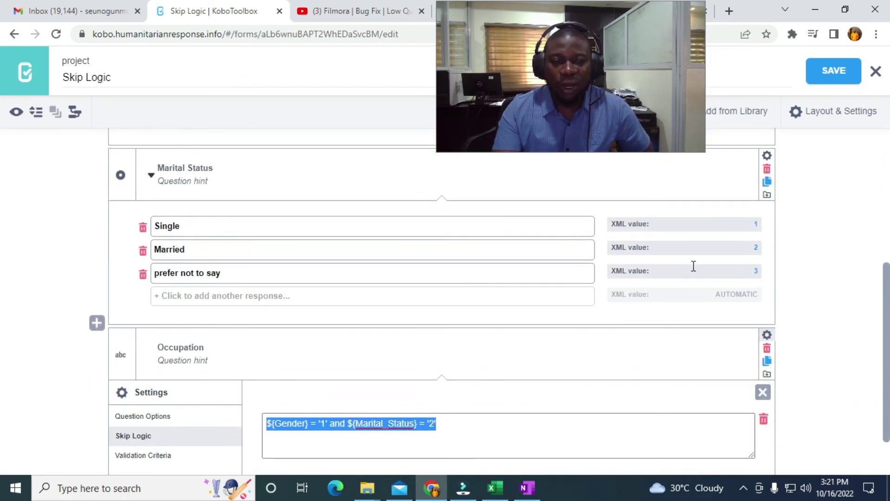
left_click(438, 425)
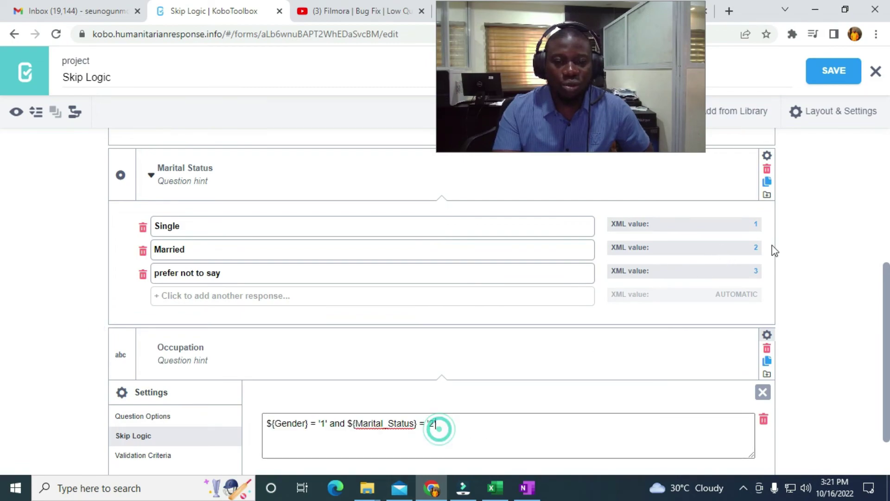
Save the form again and enter 18 as the age in its preview to test the skip logic.
left_click(843, 78)
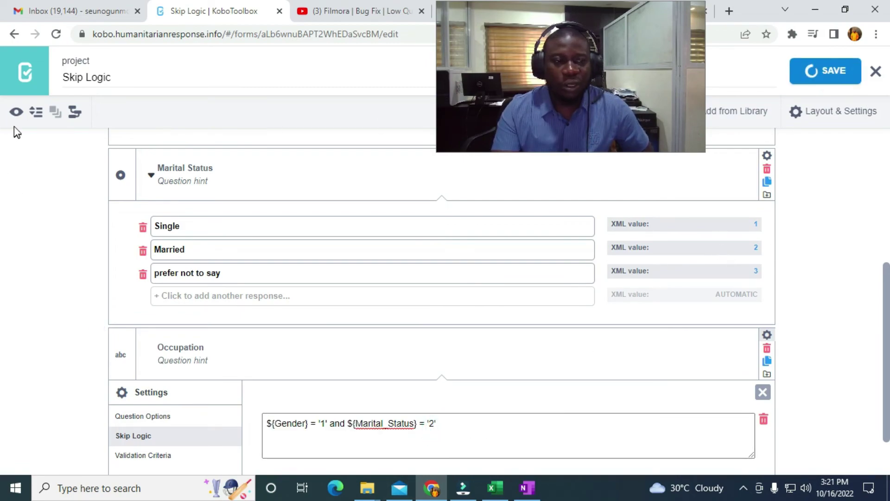
left_click(16, 111)
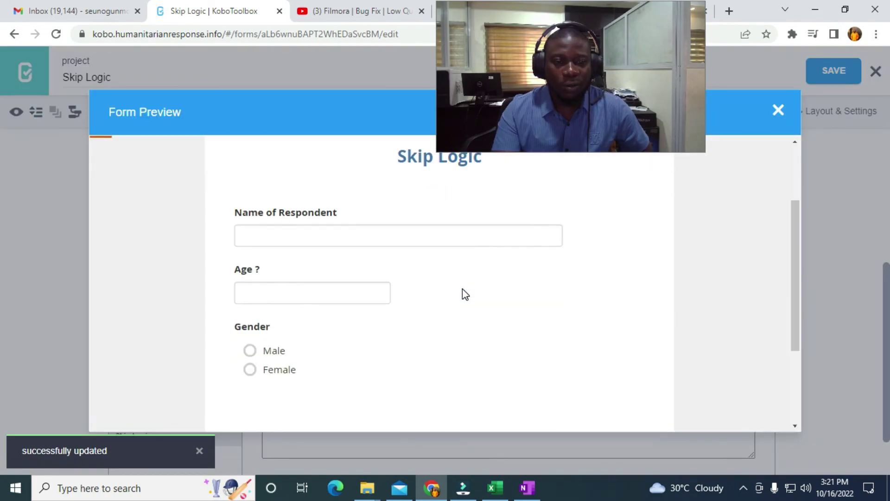
scroll(463, 289, "down", 1)
left_click(254, 269)
type("18")
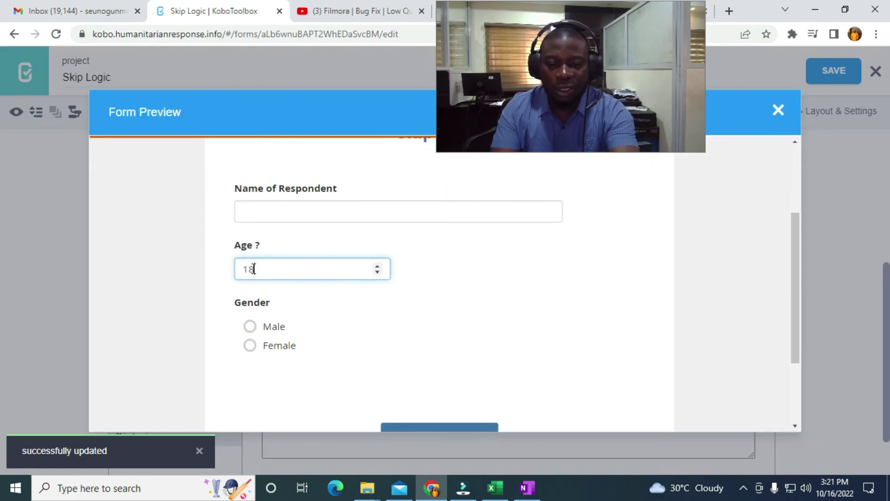
scroll(436, 283, "down", 3)
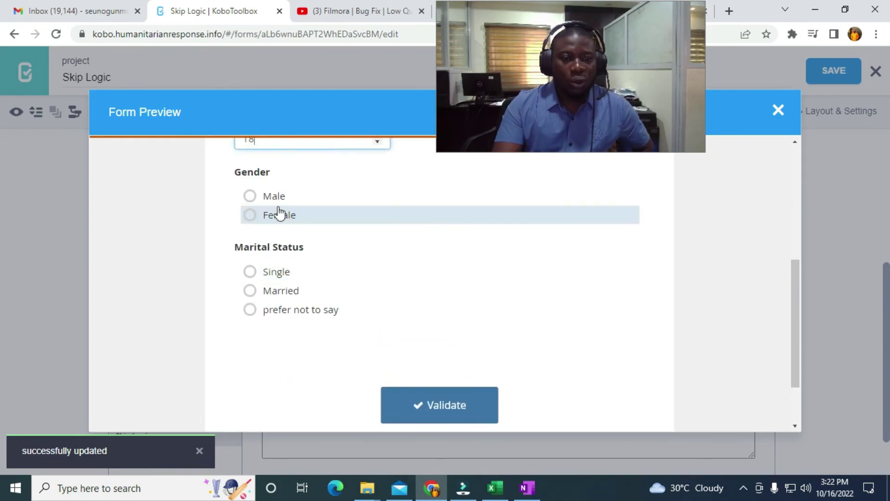
Test Occupation's skip logic in the preview with Male selected, first choosing Married and switching Marital Status to Single.
left_click(265, 202)
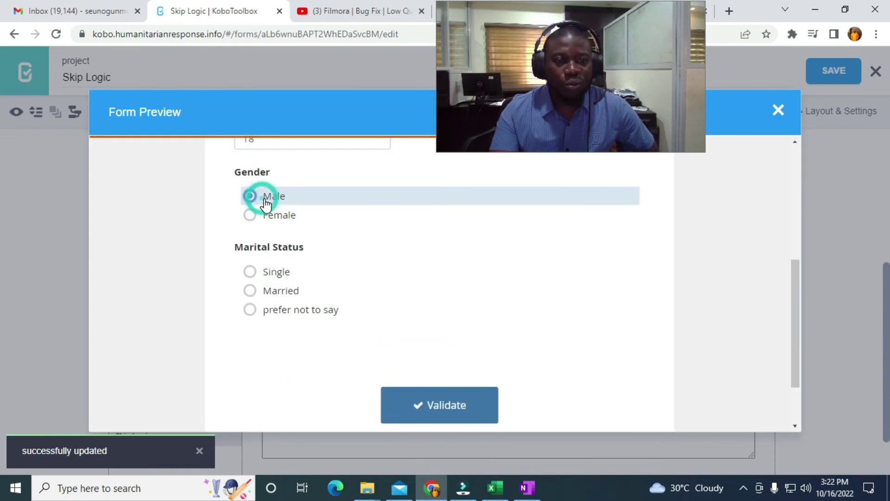
left_click(276, 297)
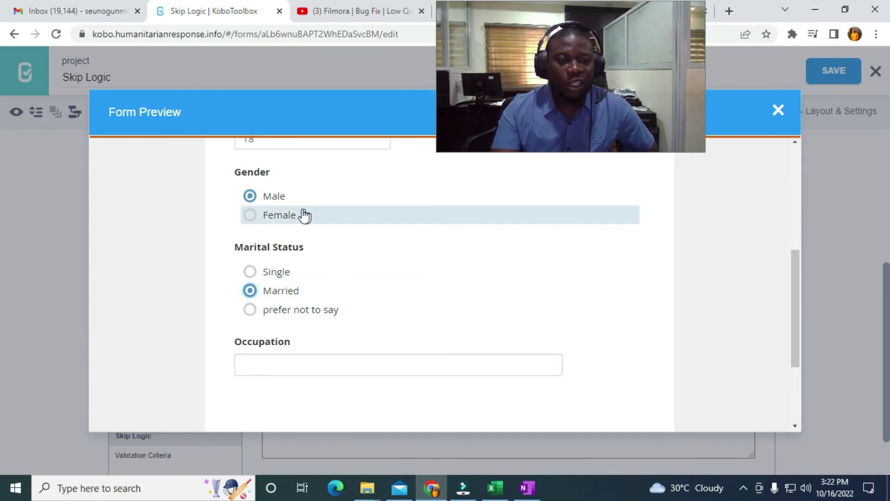
left_click(248, 272)
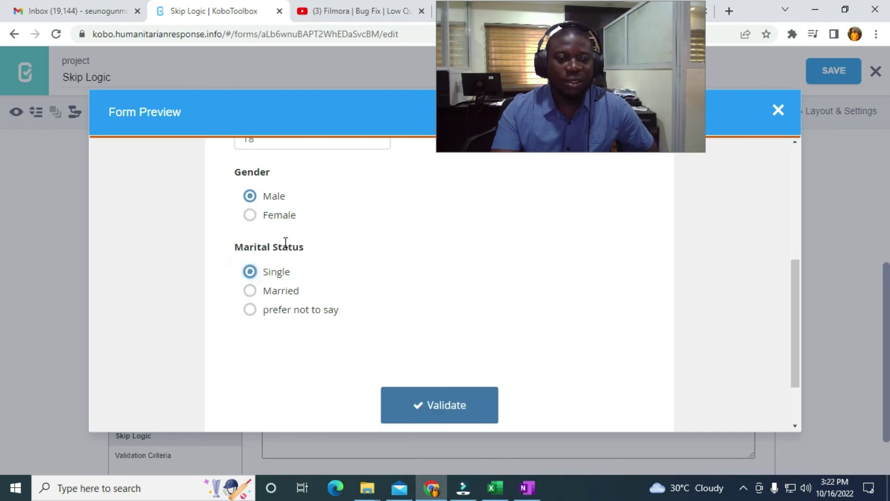
Test Female against the three Marital Status responses, switch back to Male with Married, and close the form preview.
left_click(260, 312)
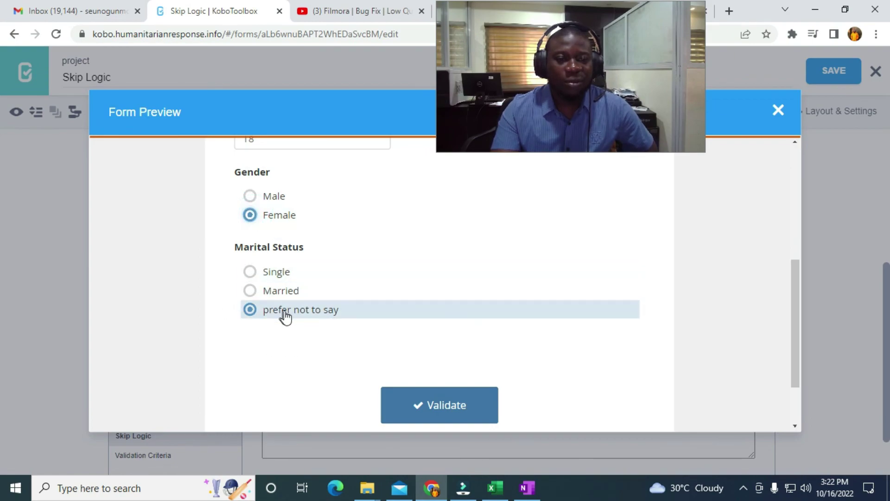
left_click(260, 292)
left_click(255, 275)
left_click(258, 292)
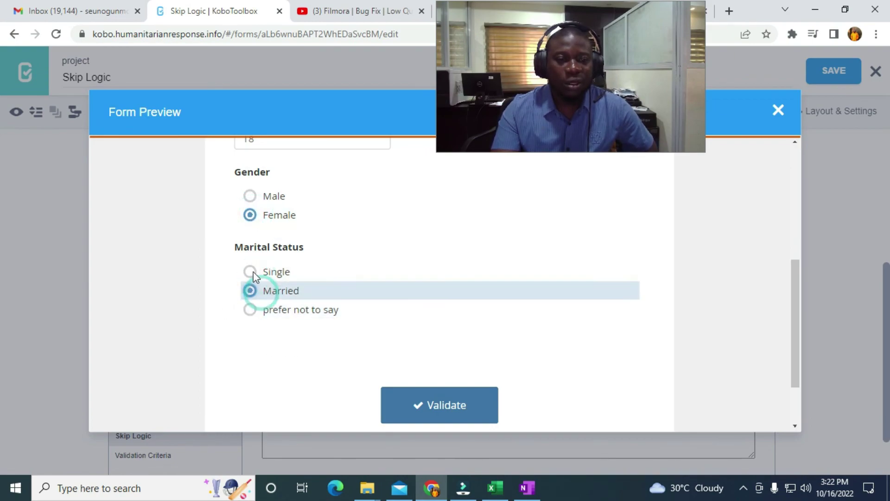
left_click(251, 195)
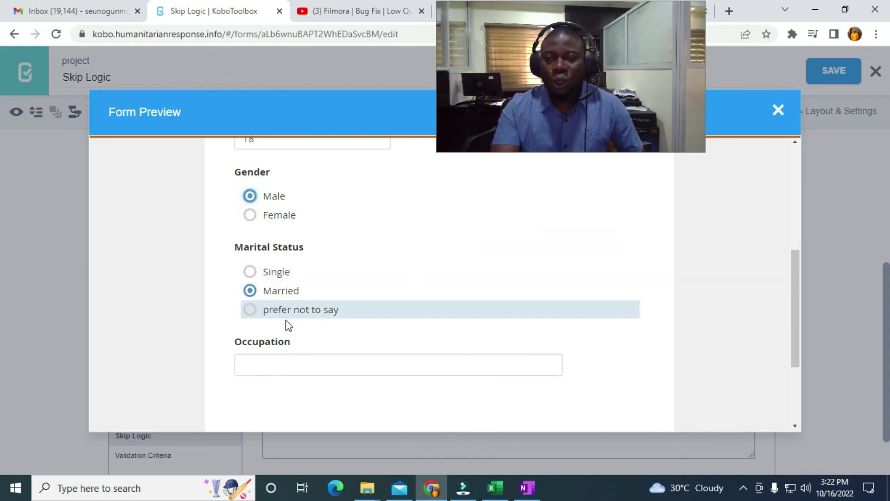
left_click(778, 110)
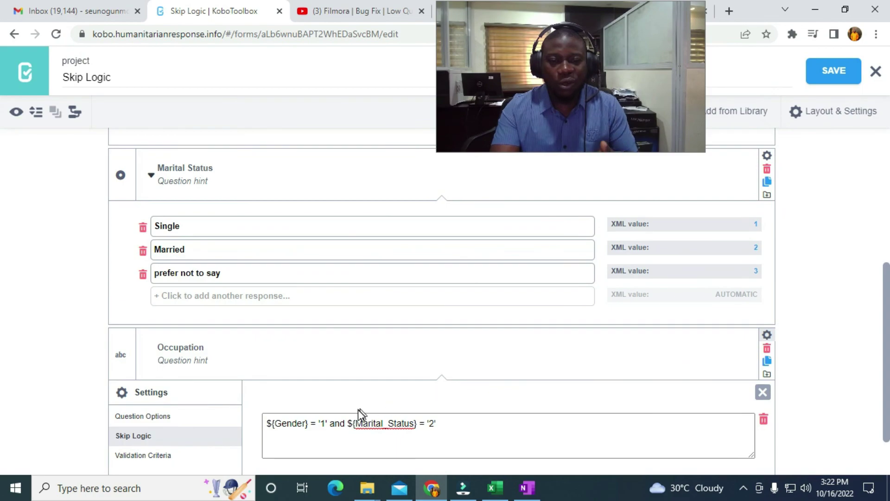
Replace the "and" operator with "or" in Occupation's skip logic code and save the form.
scroll(358, 409, "down", 2)
left_click(345, 364)
key("BackSpace")
key("BackSpace")
key("BackSpace")
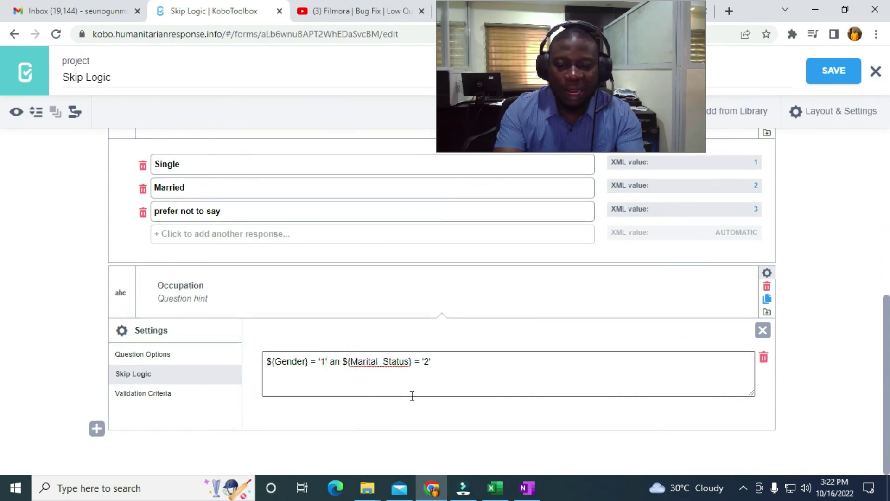
type("or")
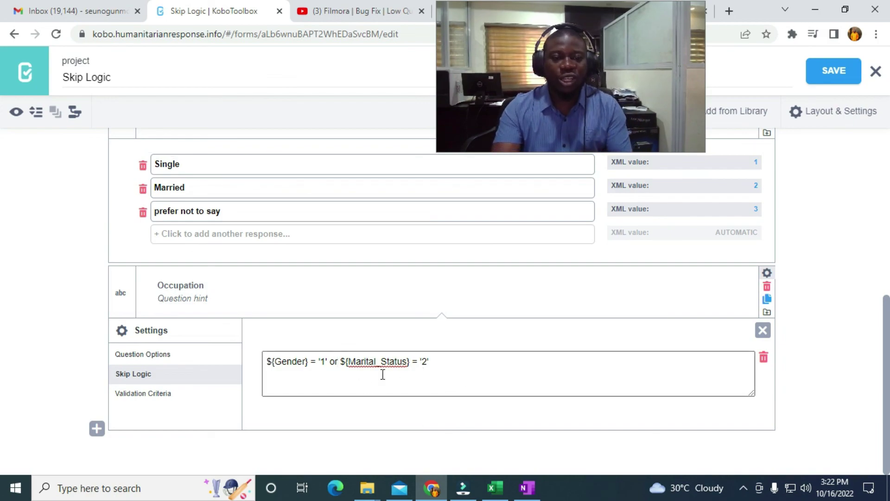
left_click(830, 72)
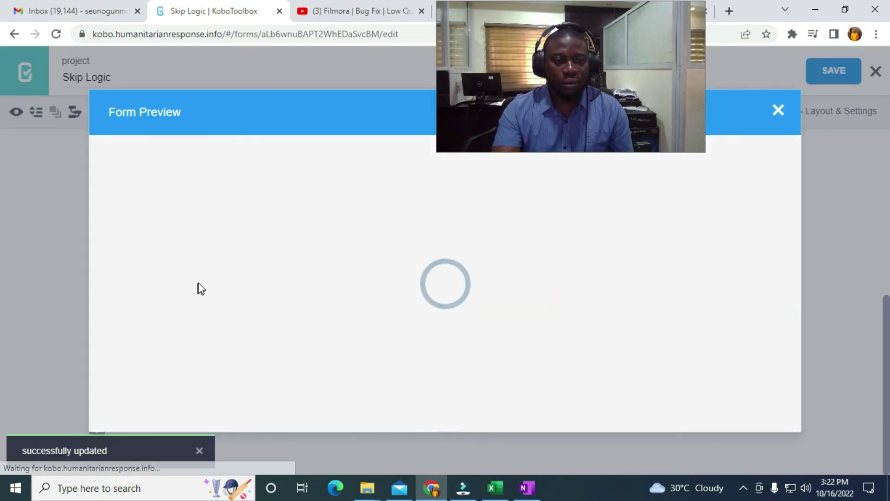
Open the preview of the saved form and enter 18 as the respondent's age.
left_click(248, 265)
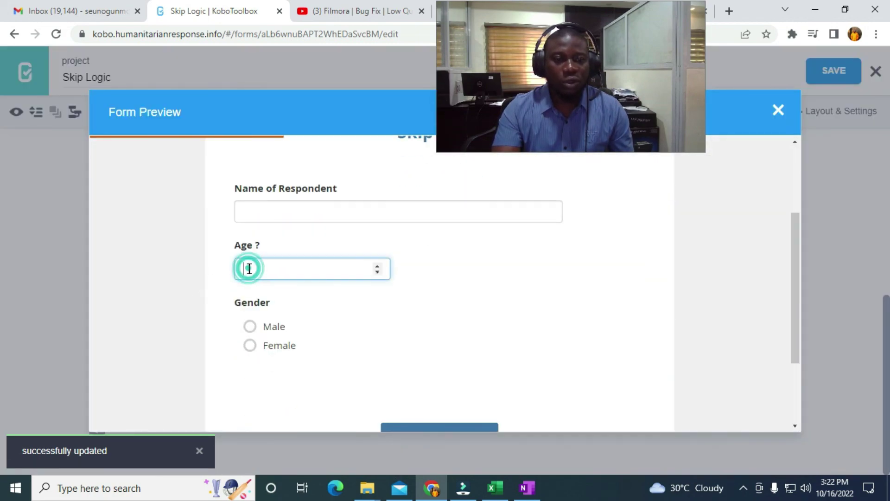
type("18")
scroll(248, 273, "down", 3)
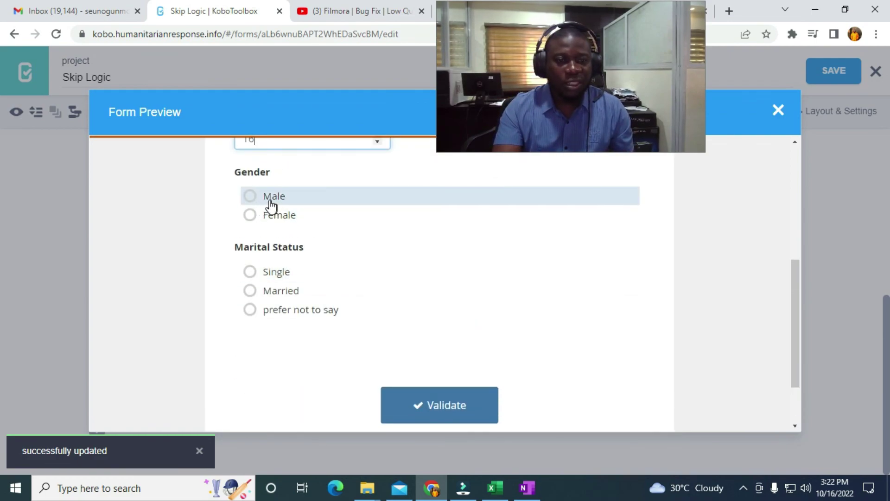
left_click(272, 204)
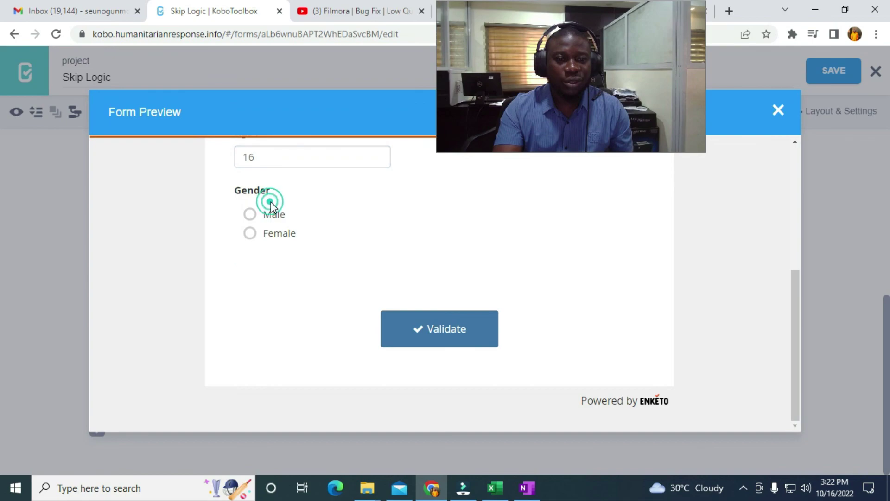
scroll(260, 283, "up", 4)
scroll(246, 330, "down", 3)
left_click(262, 220)
key("BackSpace")
type("8")
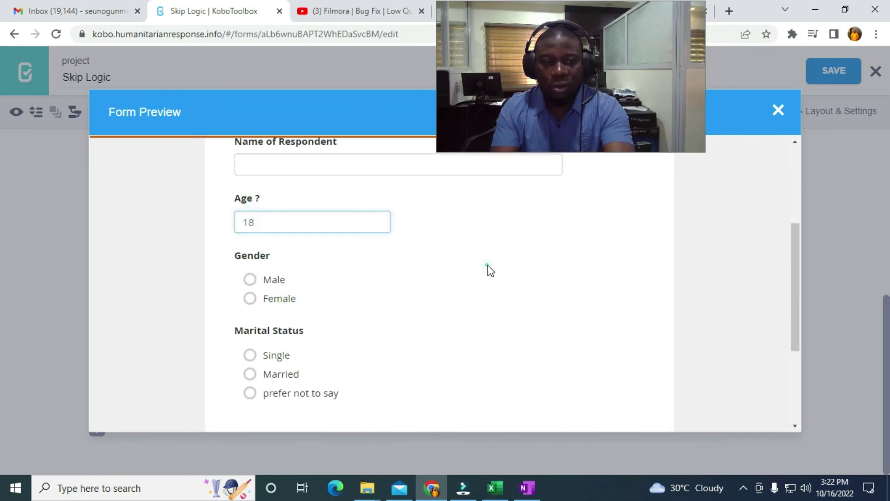
Test the "or" skip logic by selecting Male alone, and by selecting Female together with Married.
left_click(274, 281)
scroll(354, 334, "down", 1)
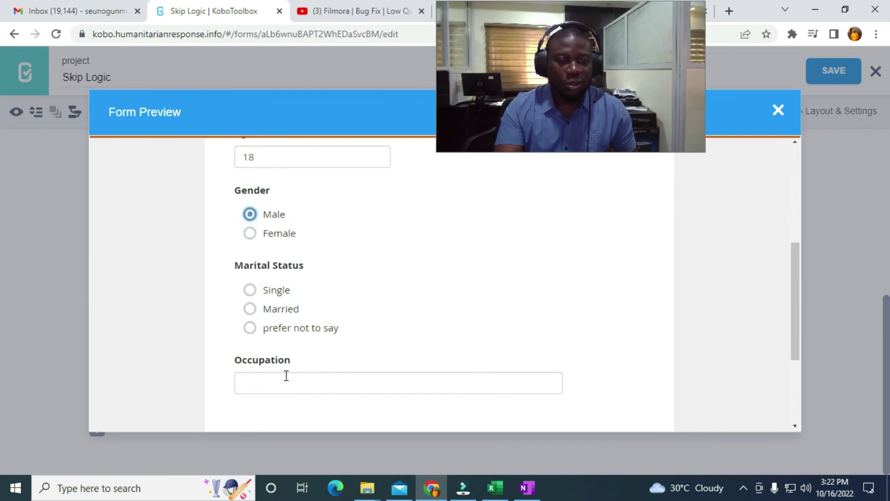
left_click(254, 233)
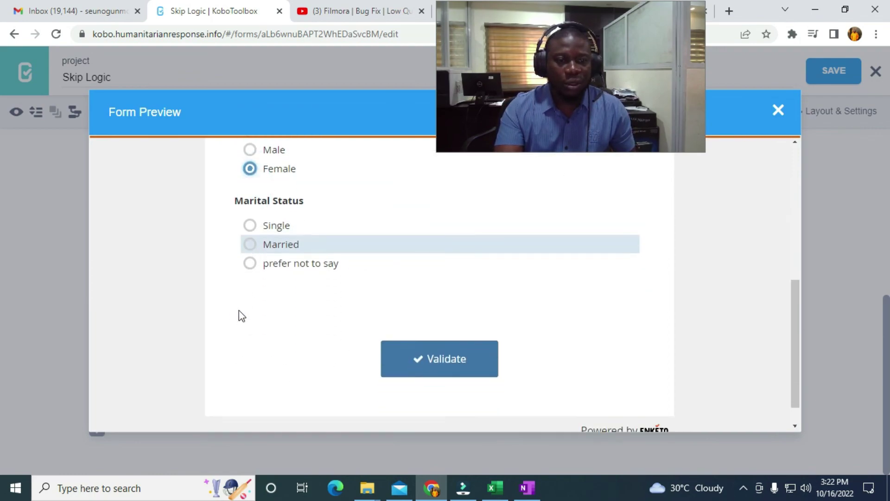
left_click(254, 244)
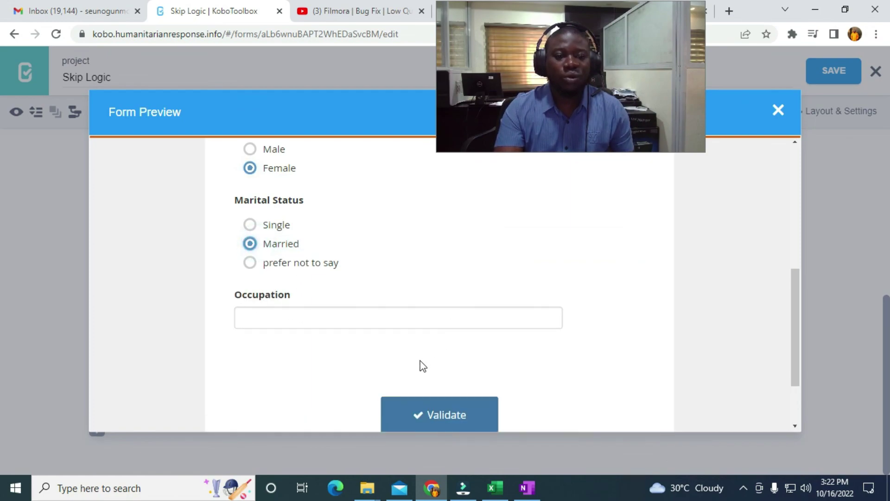